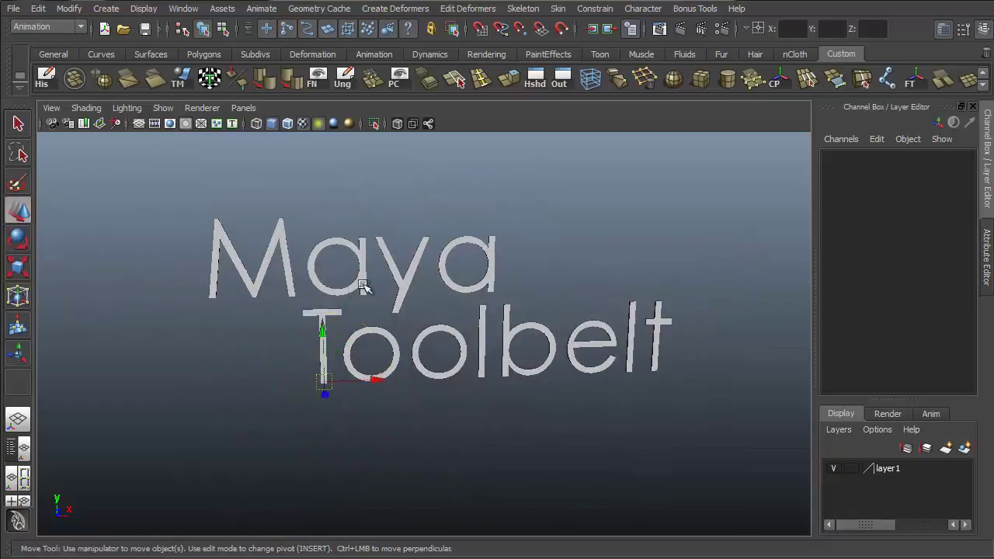
click(310, 426)
click(237, 289)
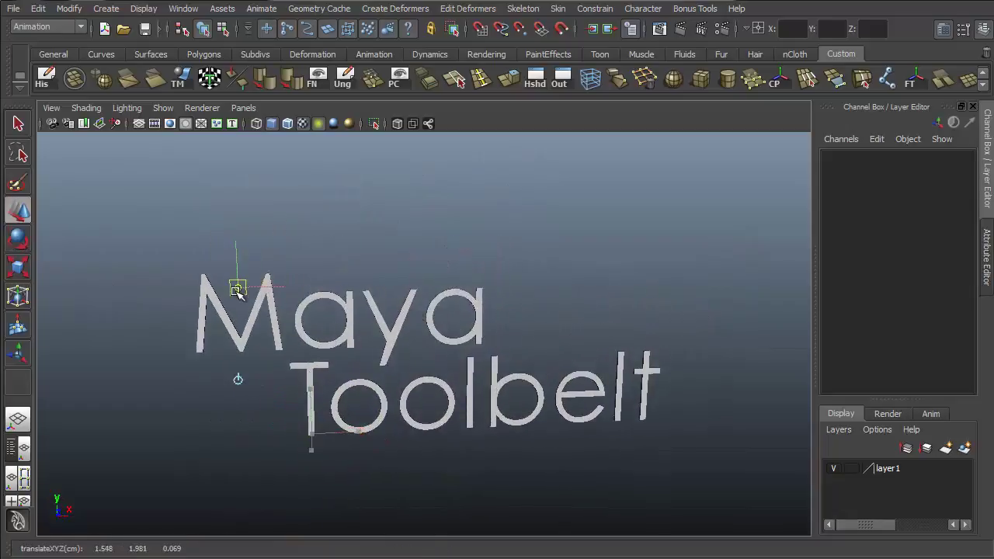
click(255, 139)
key(q)
alt+right_drag(255, 140, 652, 278)
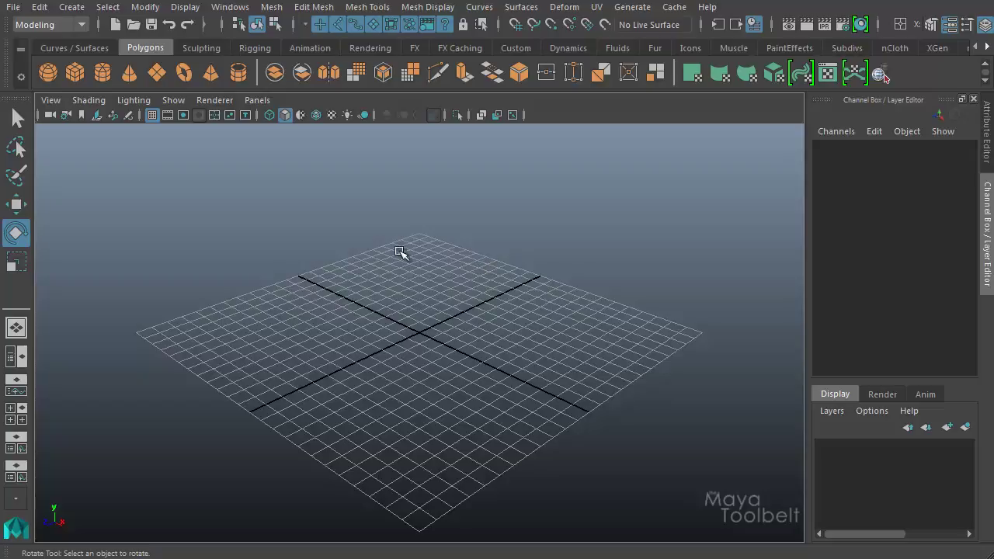
Show the Rotate Tool's settings and create a polygon sphere with a radius of about 6.37 near the grid's centre
click(15, 234)
double_click(28, 234)
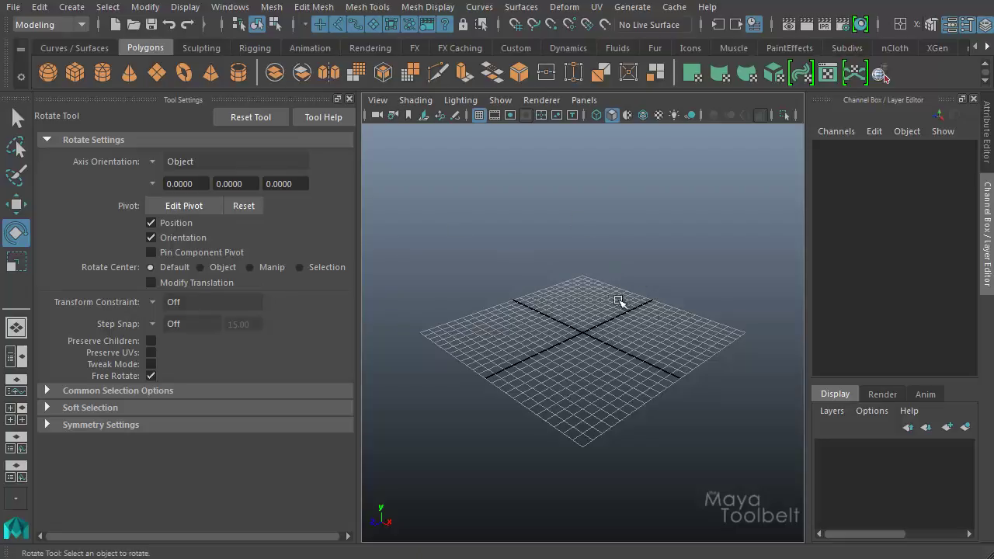
click(72, 7)
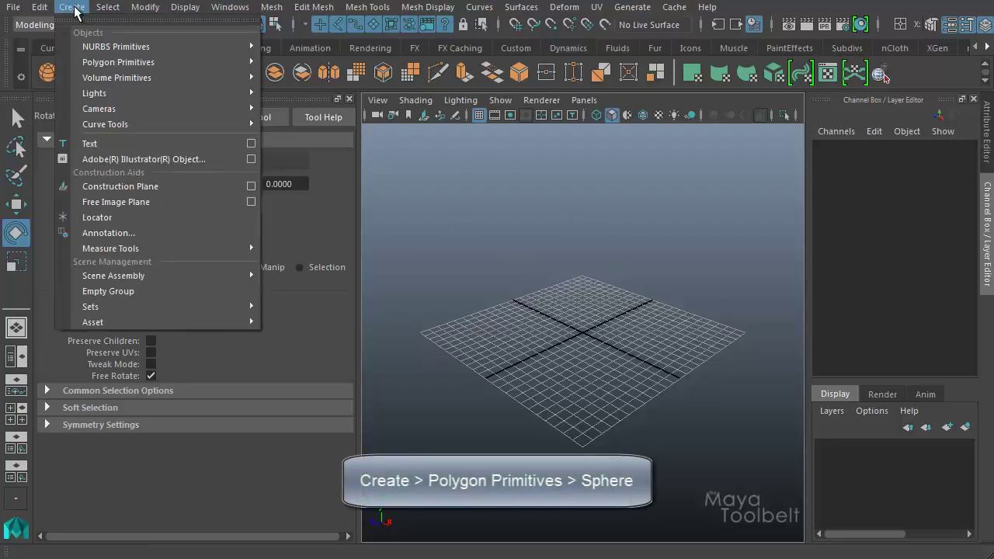
mouse_move(202, 65)
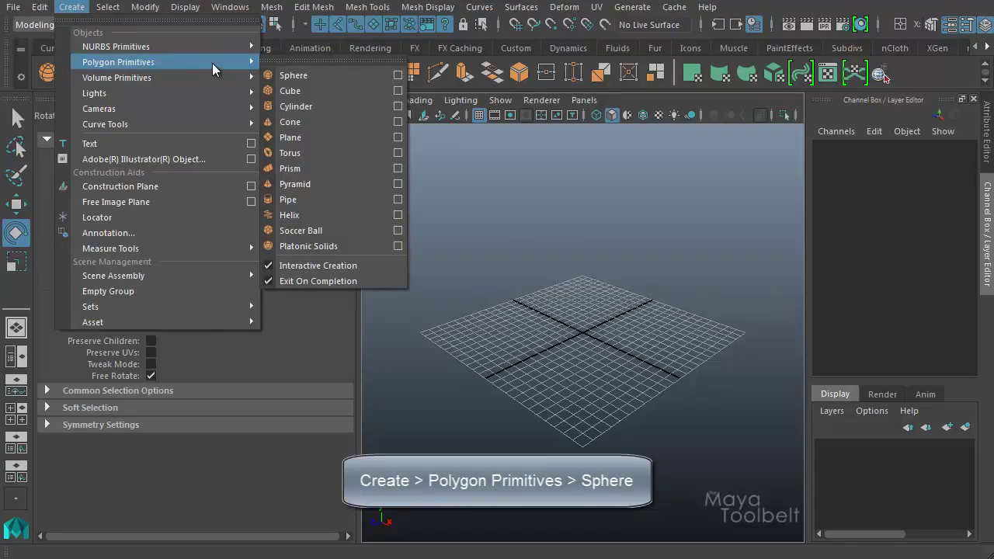
click(314, 74)
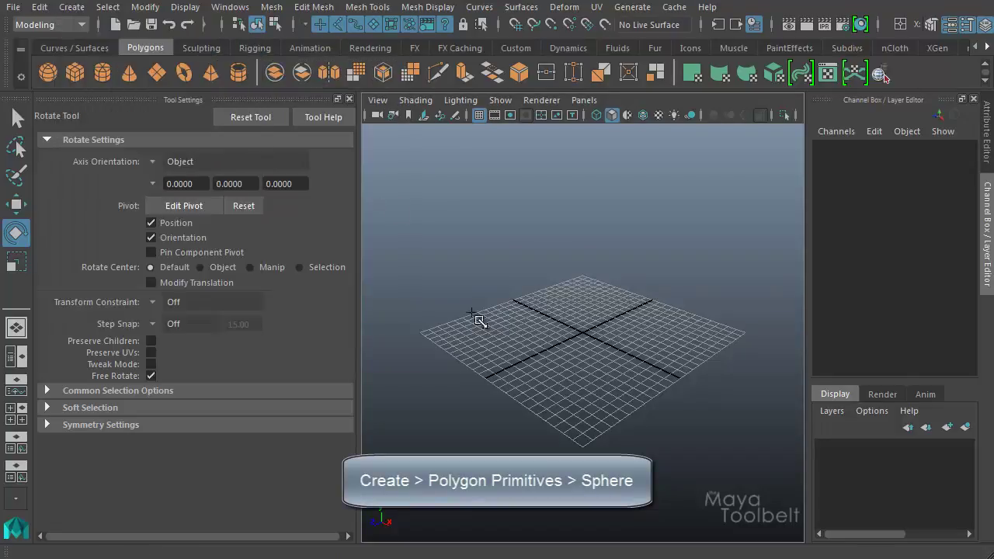
drag(567, 346, 608, 368)
key(e)
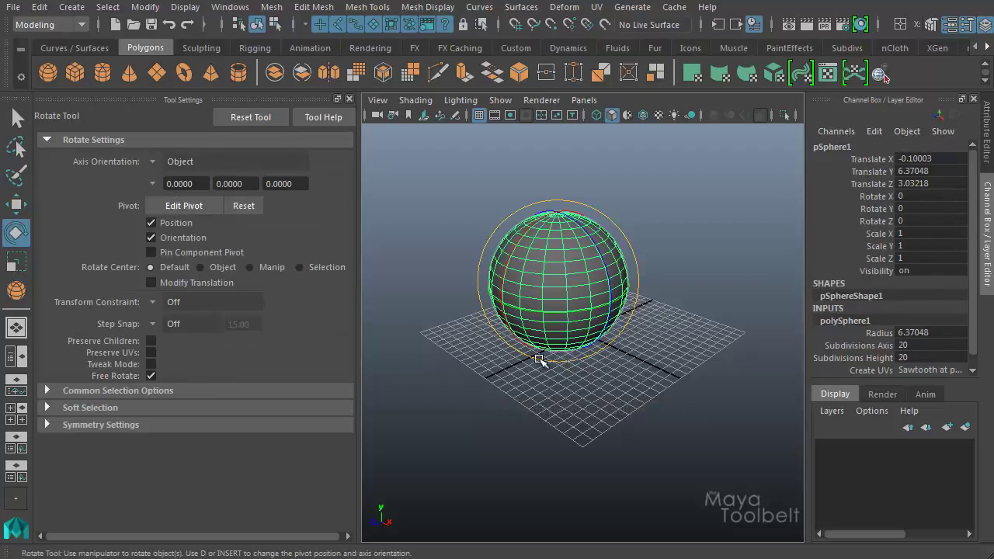
Scale the sphere uniformly down to about 0.396 and reactivate the Rotate Tool
mouse_move(539, 362)
alt+mouse_down()
mouse_move(516, 400)
mouse_move(533, 362)
alt+mouse_up()
alt+right_drag(532, 362, 579, 395)
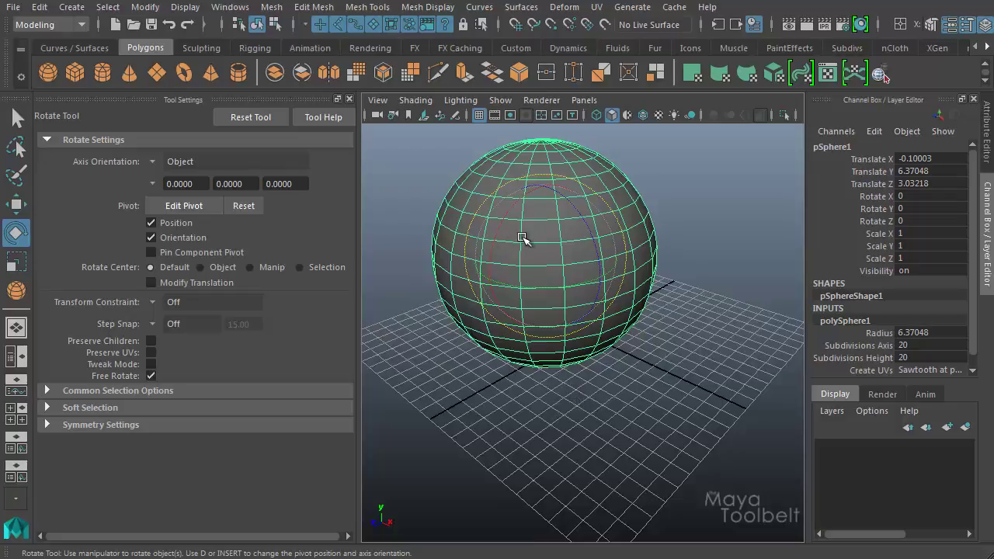
key(r)
middle_drag(612, 382, 512, 397)
key(e)
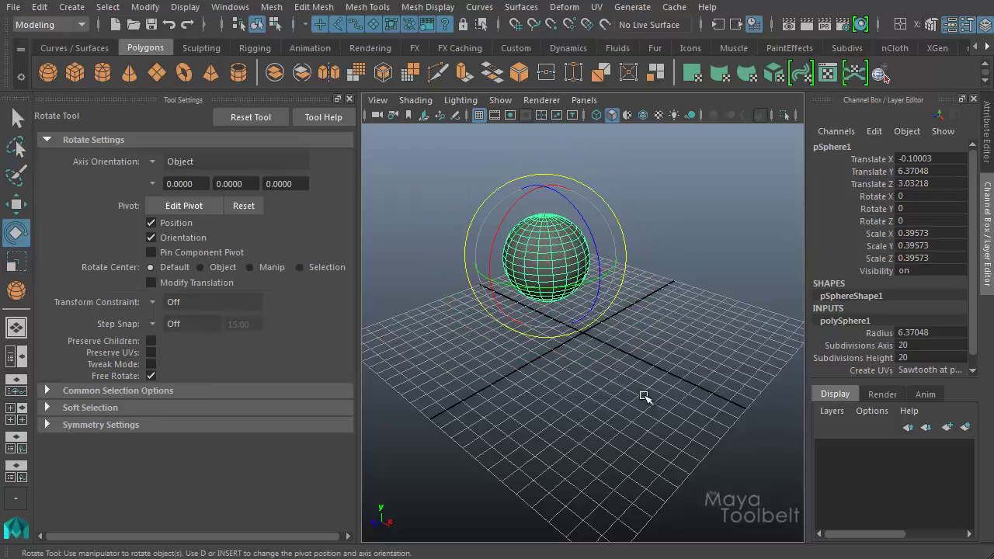
Hide the viewport grid so that only the sphere and its rotate manipulator are displayed
mouse_move(643, 399)
alt+mouse_down()
mouse_move(570, 366)
mouse_move(656, 385)
alt+mouse_up()
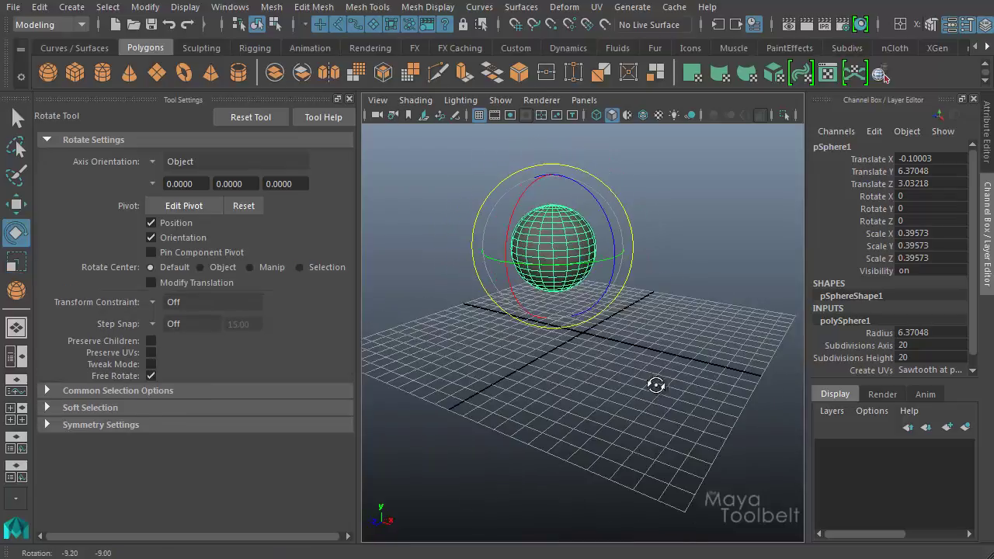
click(479, 115)
alt+middle_drag(481, 248, 493, 321)
alt+right_drag(492, 321, 523, 317)
alt+drag(657, 322, 701, 362)
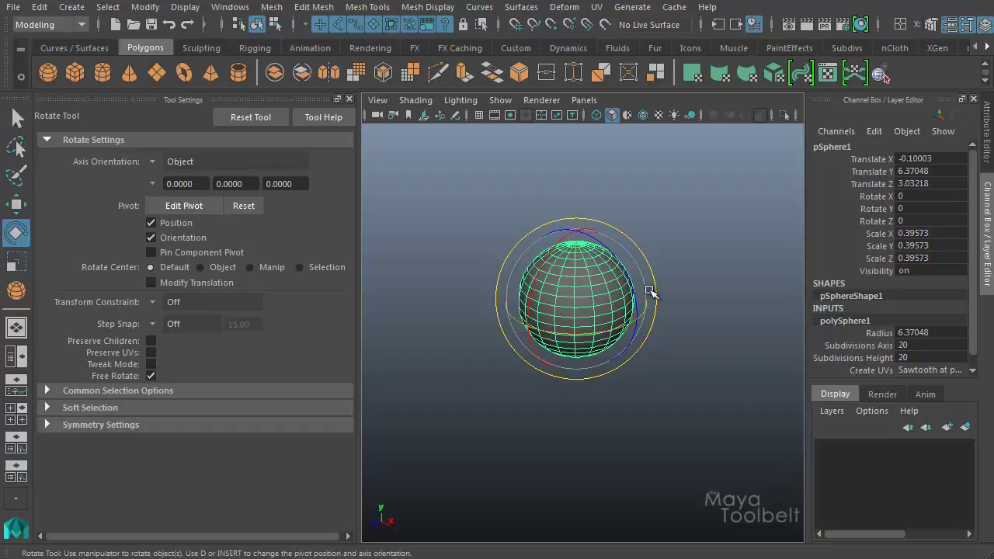
Try rotating the sphere with the X, Z, Y and outer manipulator rings, undoing the trial rotations
mouse_move(718, 368)
alt+mouse_down()
mouse_move(566, 355)
mouse_move(730, 354)
alt+mouse_up()
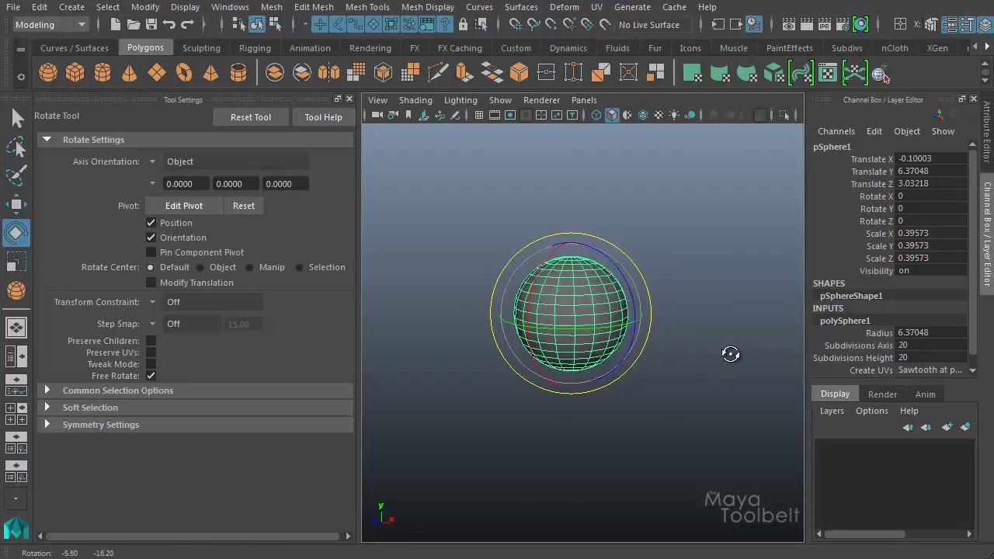
alt+drag(561, 402, 604, 336)
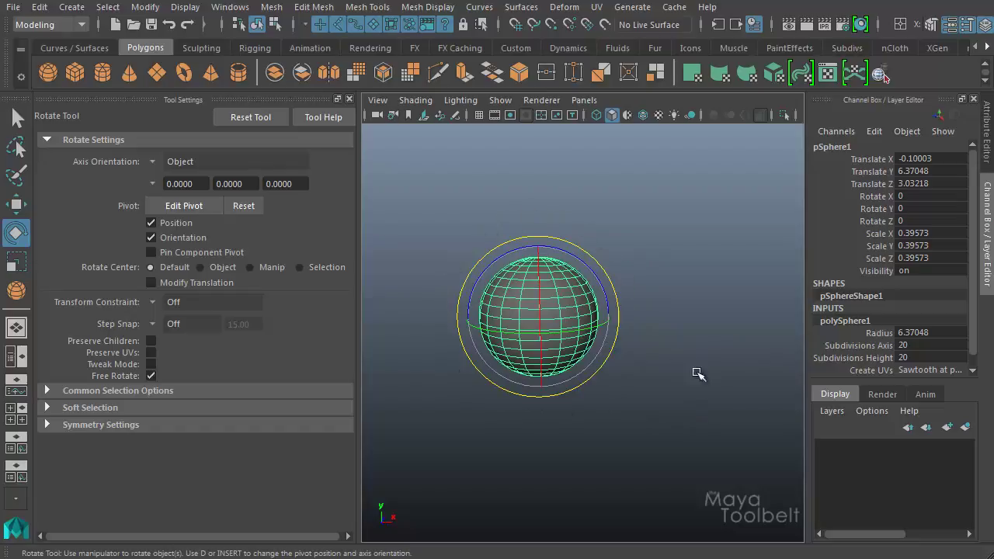
alt+drag(720, 402, 669, 449)
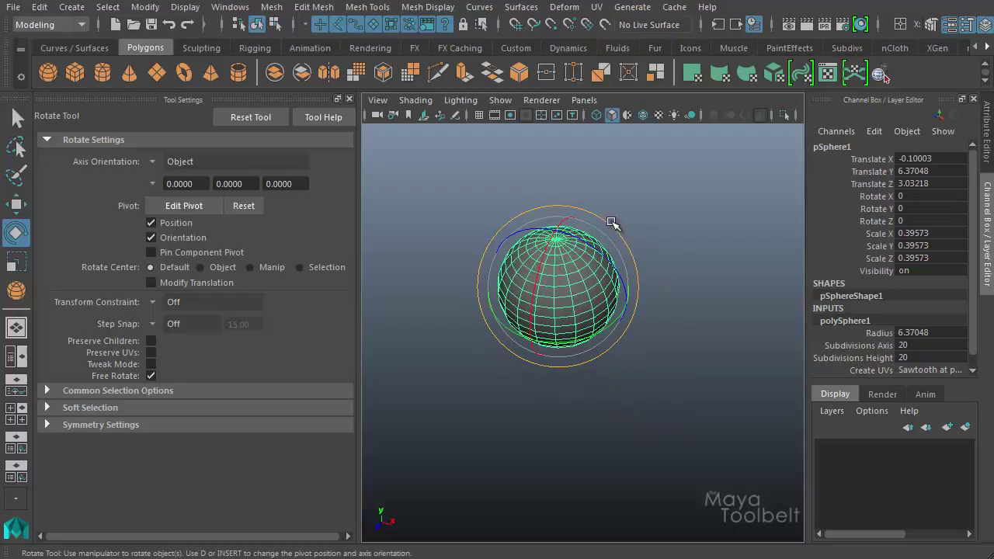
drag(612, 223, 533, 314)
key(ctrl+z)
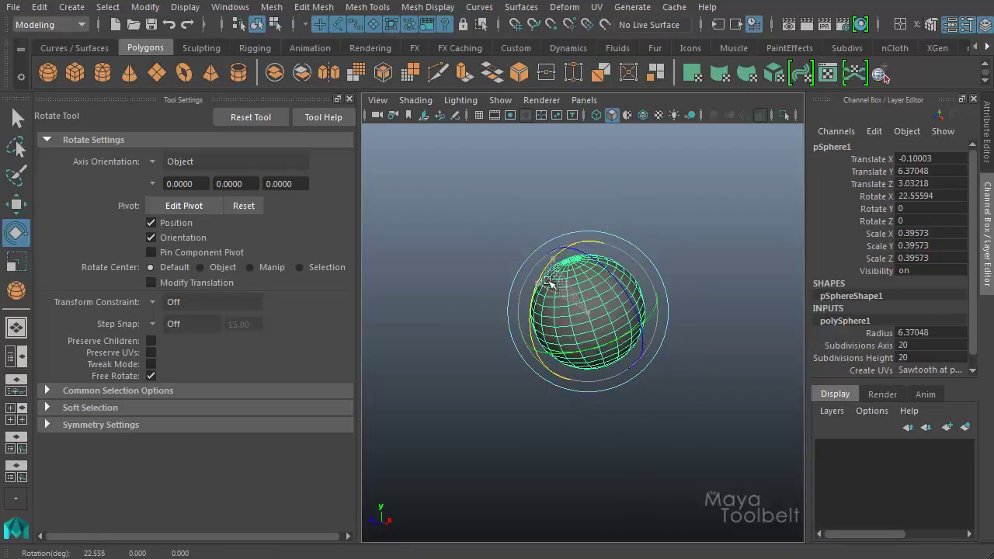
drag(613, 254, 636, 263)
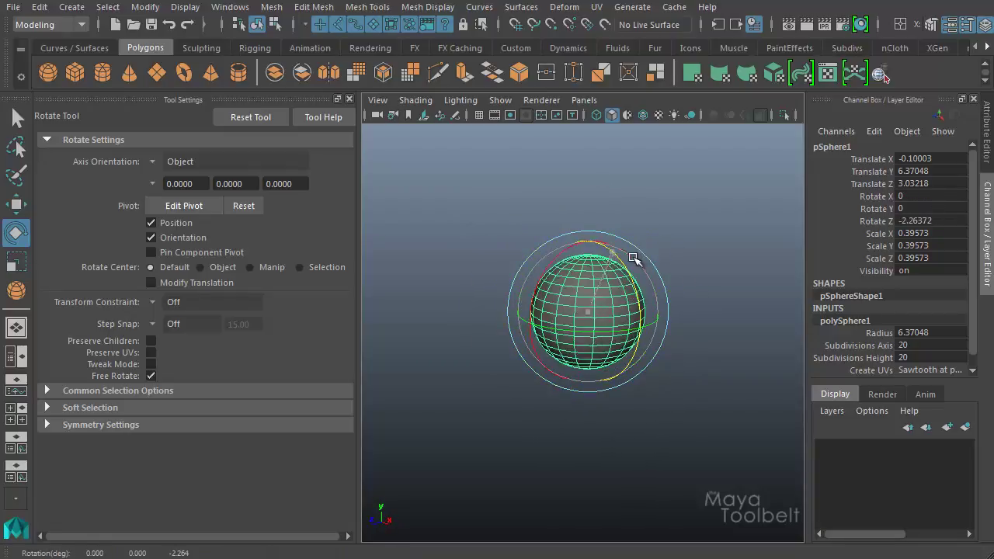
drag(591, 329, 548, 318)
key(ctrl+z)
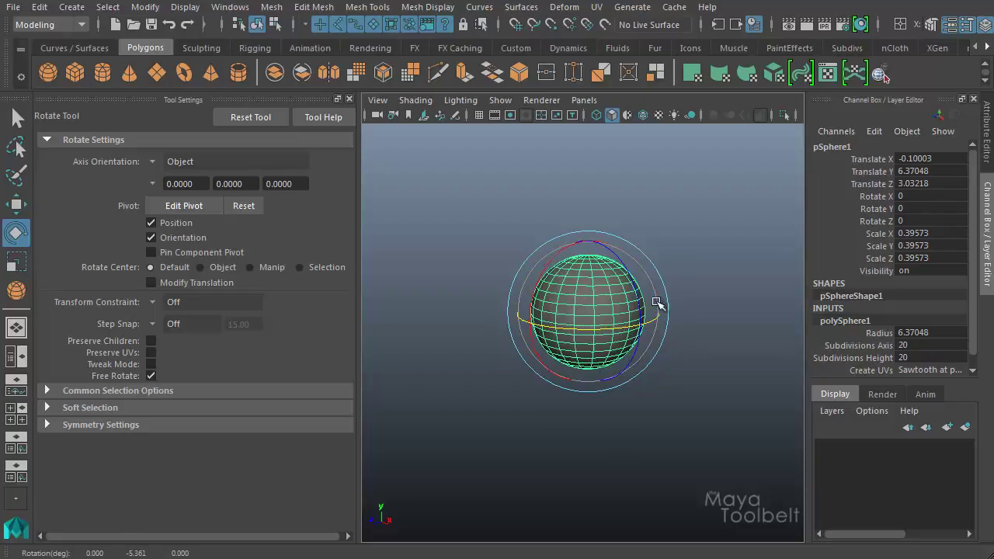
drag(650, 261, 683, 295)
key(ctrl+z)
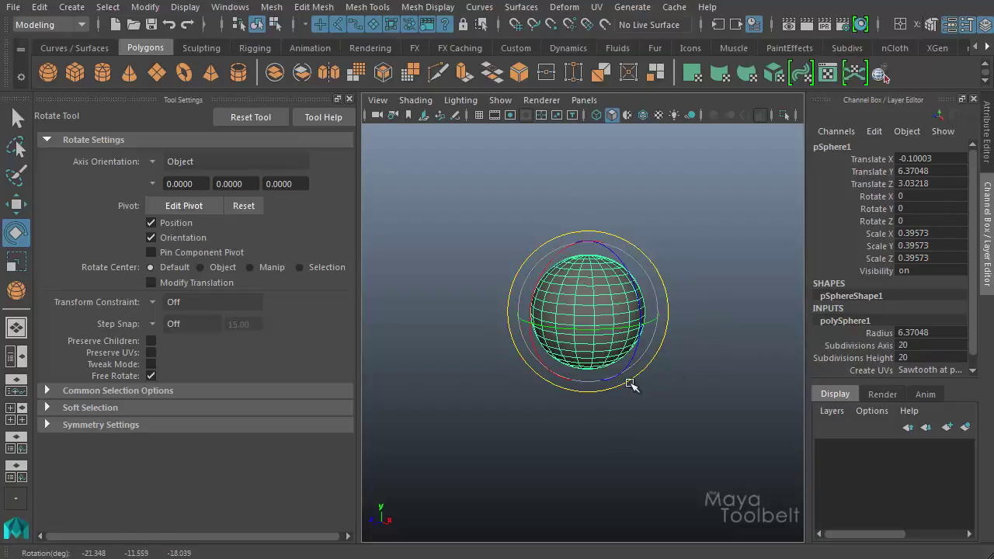
Reset the Rotate Tool to its defaults and look into its Common Selection Options and Soft Selection settings
alt+drag(630, 384, 649, 395)
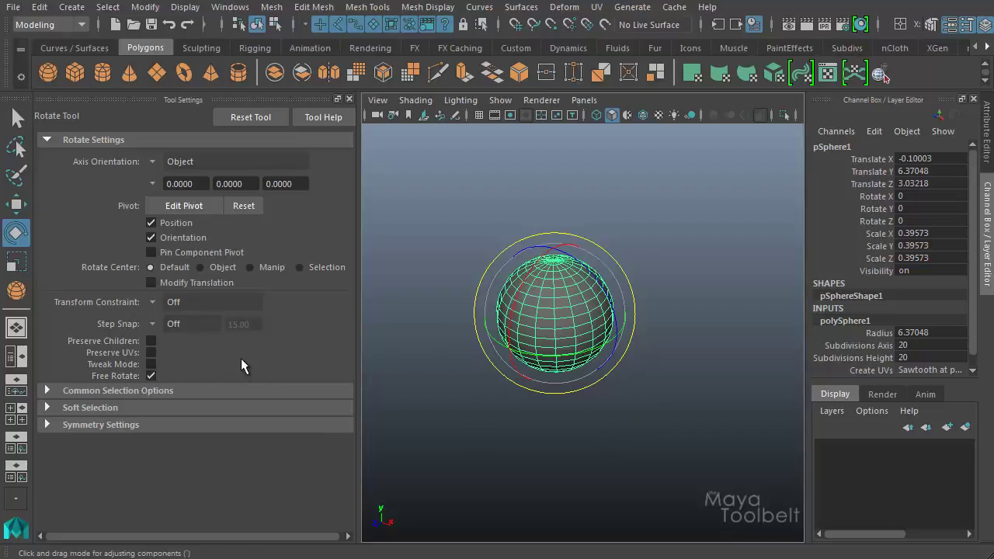
click(250, 116)
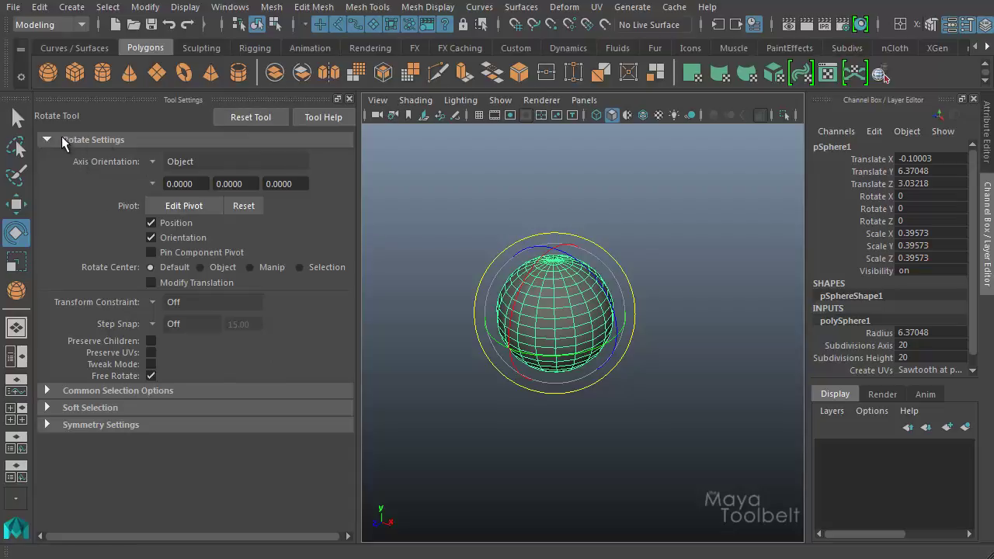
click(47, 390)
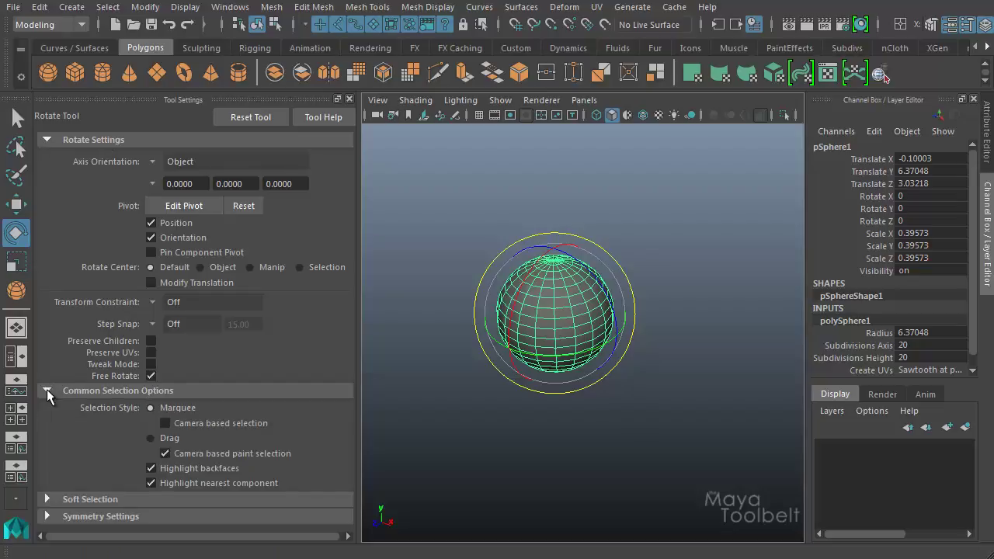
click(46, 388)
click(47, 405)
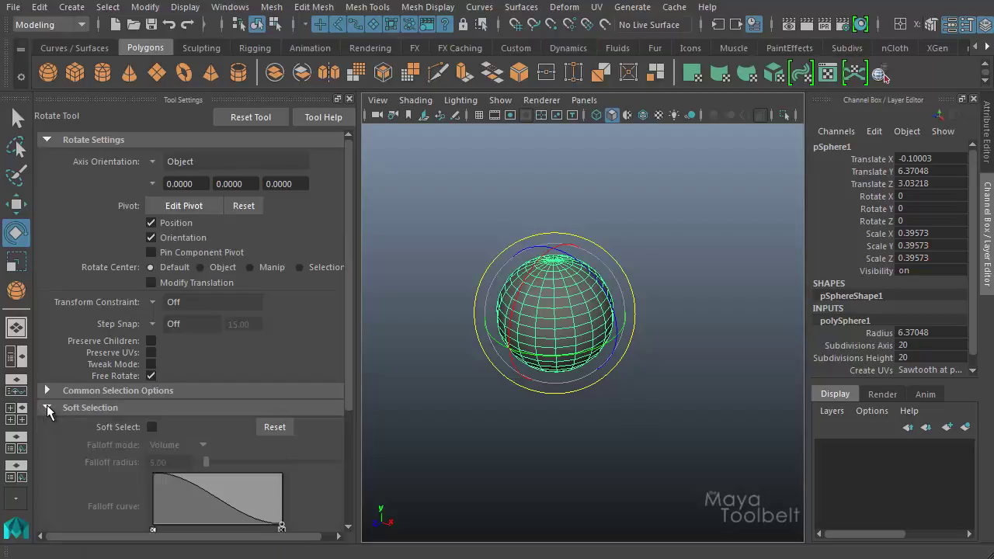
click(46, 405)
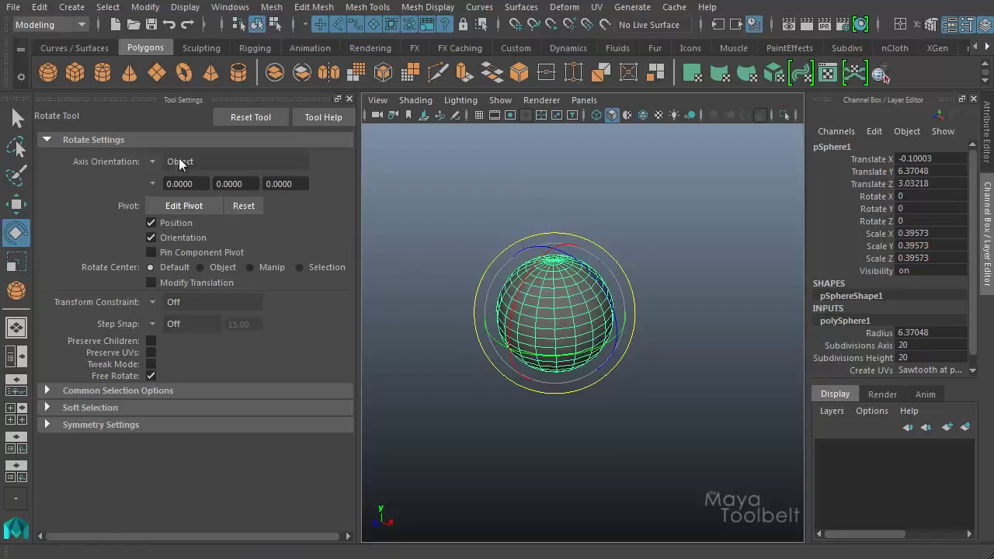
Switch the Rotate Tool's axis orientation to World and back to Object to compare the two
alt+drag(525, 416, 489, 392)
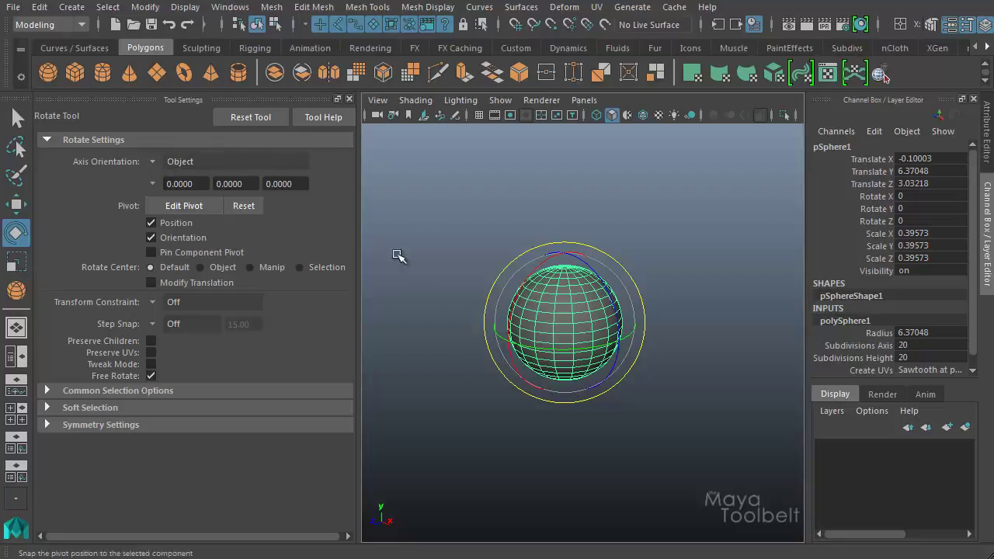
click(154, 161)
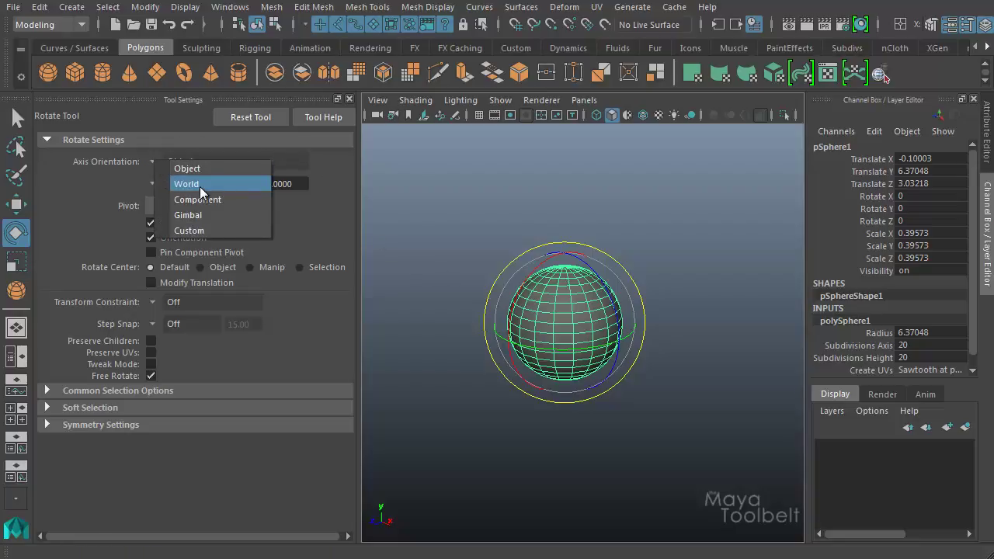
click(151, 151)
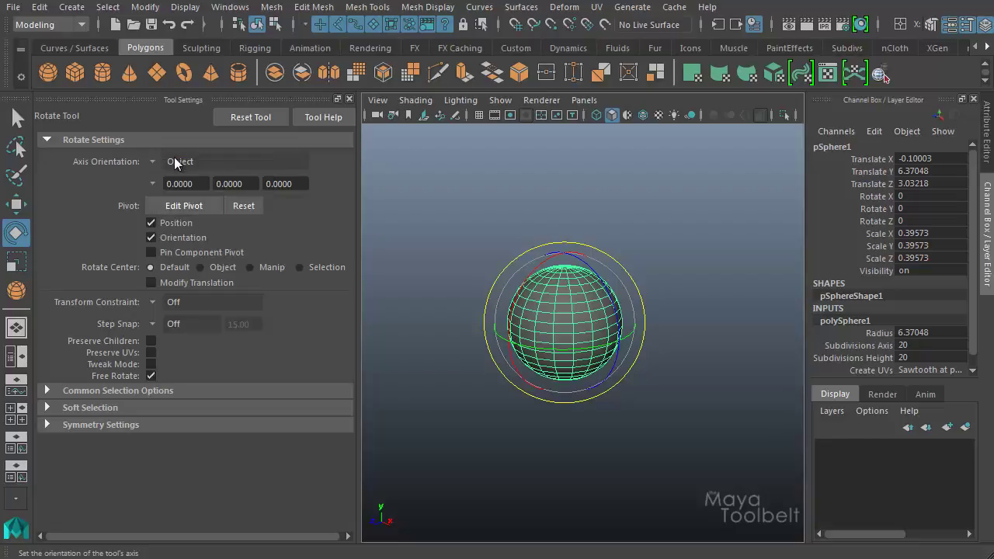
click(152, 161)
click(199, 188)
click(153, 162)
click(182, 173)
Rotate the sphere to about -65 degrees in X and 43 degrees in Y using the Object axis orientation
drag(559, 308, 544, 396)
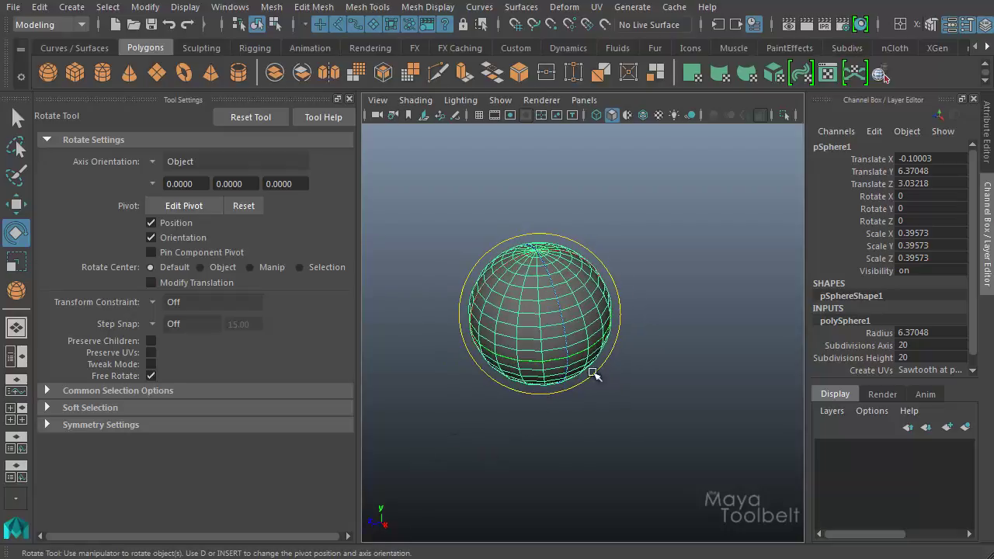
drag(656, 423, 617, 427)
alt+drag(532, 436, 572, 430)
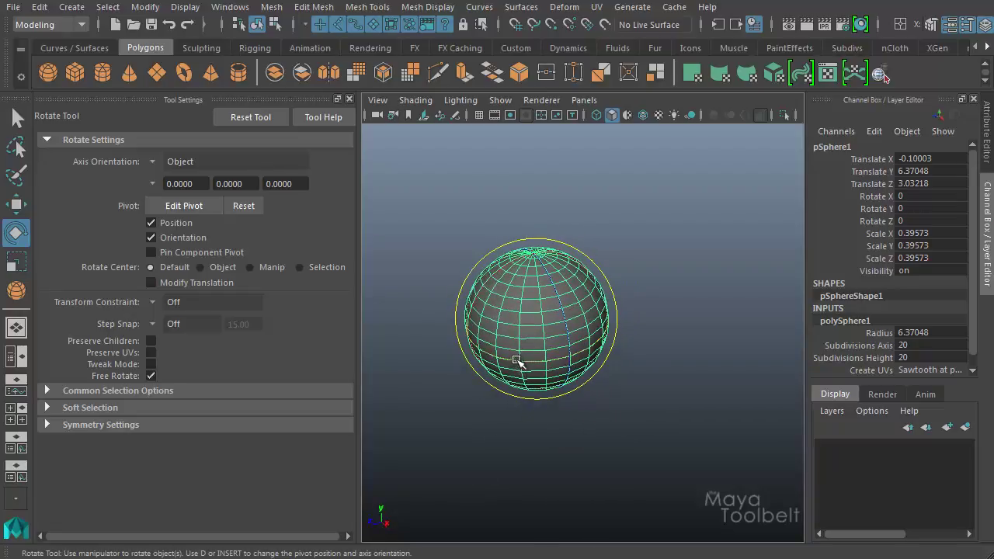
drag(517, 361, 509, 292)
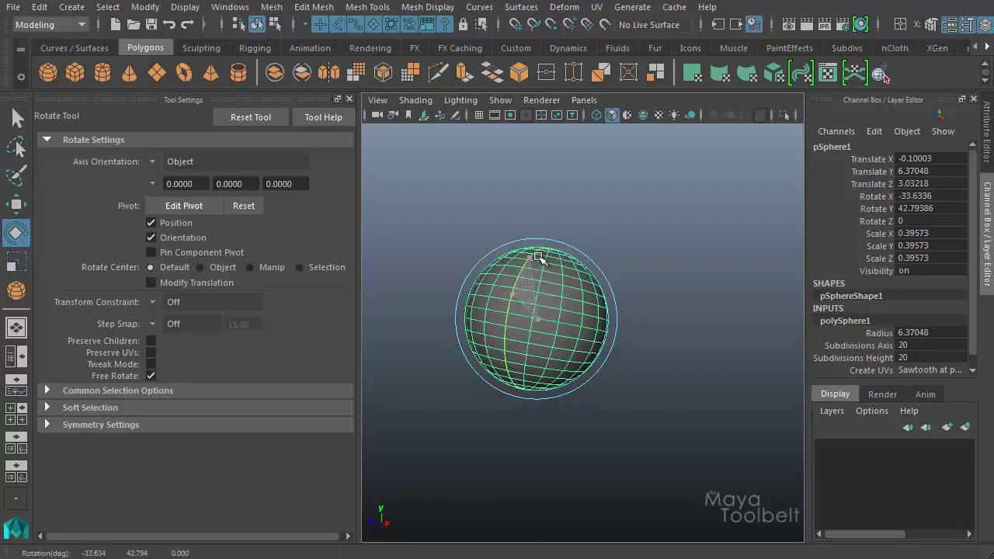
alt+drag(551, 267, 643, 455)
alt+drag(594, 470, 634, 285)
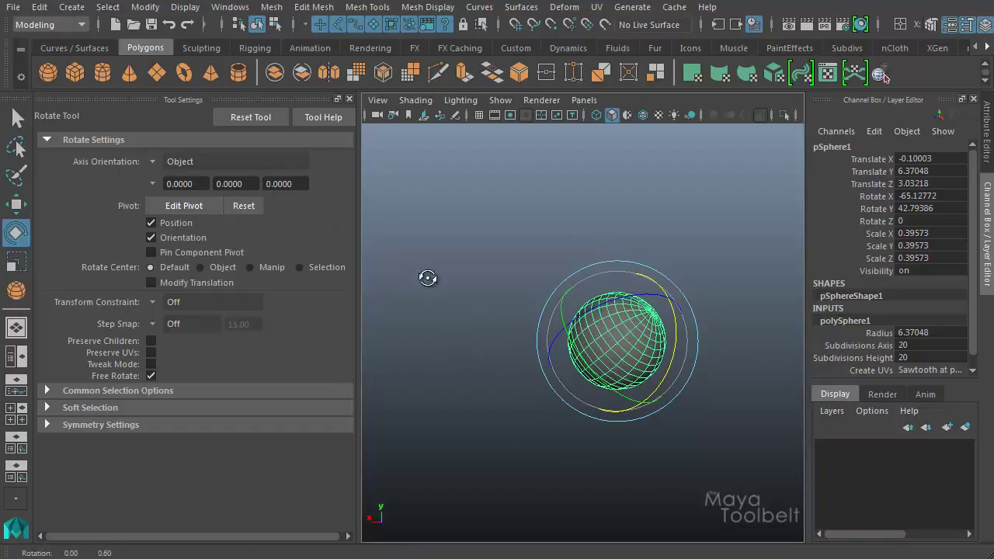
Set the Rotate Tool's axis orientation to World and inspect the manipulator on the rotated sphere
click(154, 160)
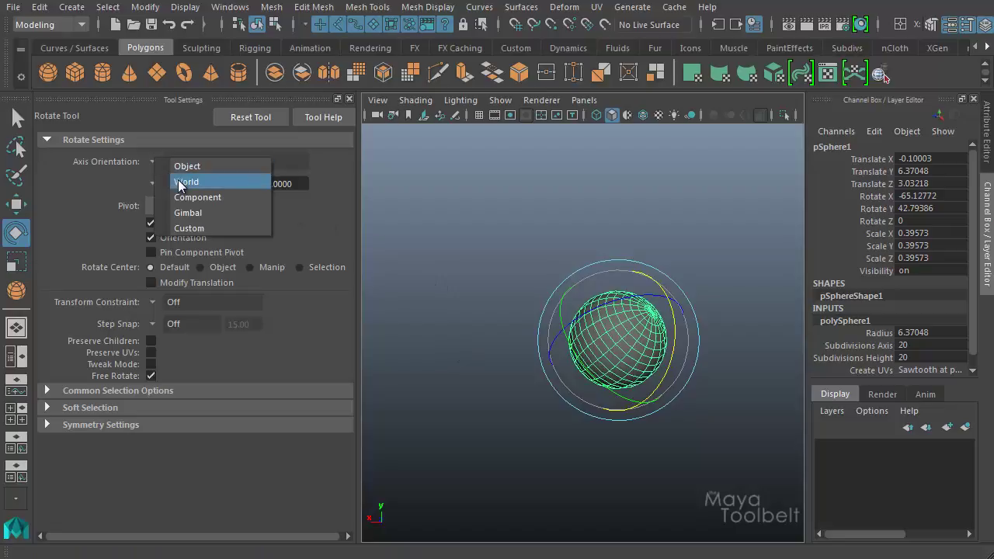
click(180, 180)
alt+drag(426, 294, 637, 349)
alt+drag(675, 382, 624, 332)
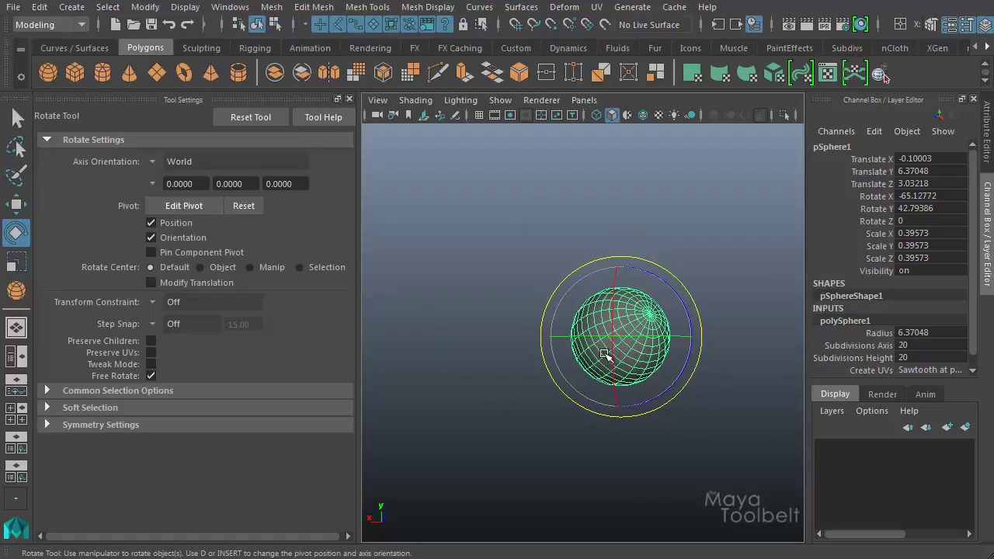
Return the Rotate Tool's axis orientation to Object for the rotated sphere
click(152, 160)
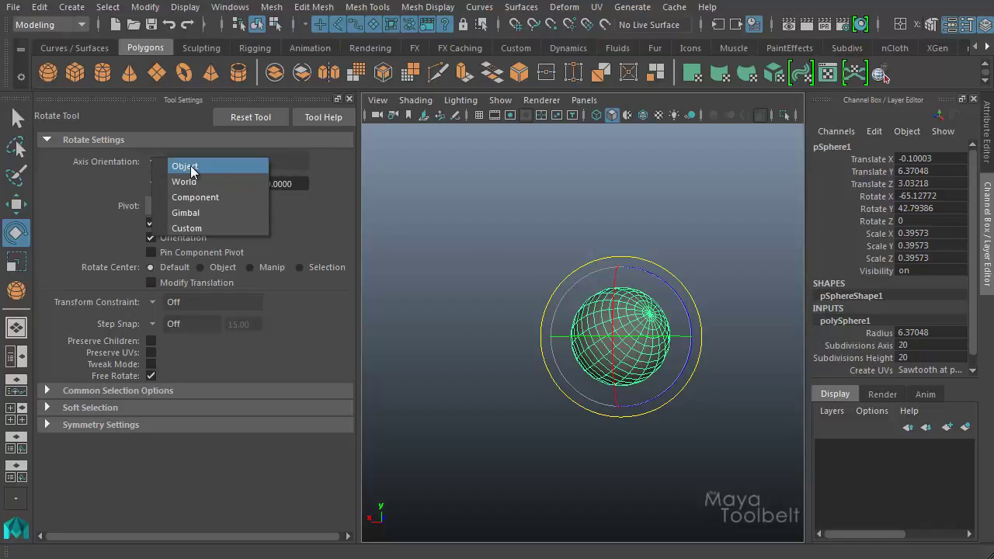
click(190, 167)
click(197, 206)
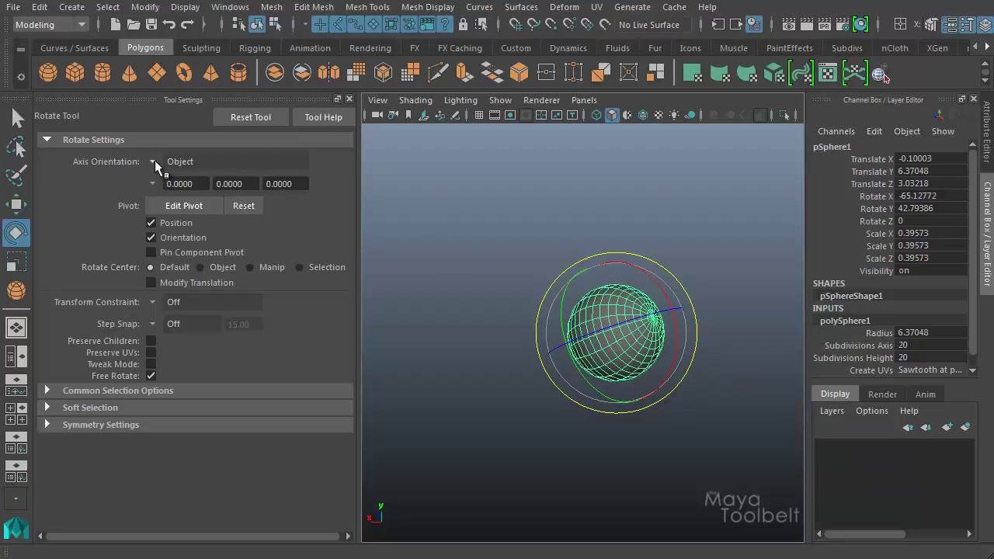
Set the Rotate Tool's axis orientation to Component
scroll(154, 161, down, 1)
scroll(153, 161, up, 1)
scroll(152, 160, down, 1)
scroll(153, 160, up, 1)
scroll(153, 161, down, 1)
scroll(150, 159, up, 1)
scroll(151, 160, down, 1)
scroll(151, 160, up, 1)
click(152, 161)
click(224, 196)
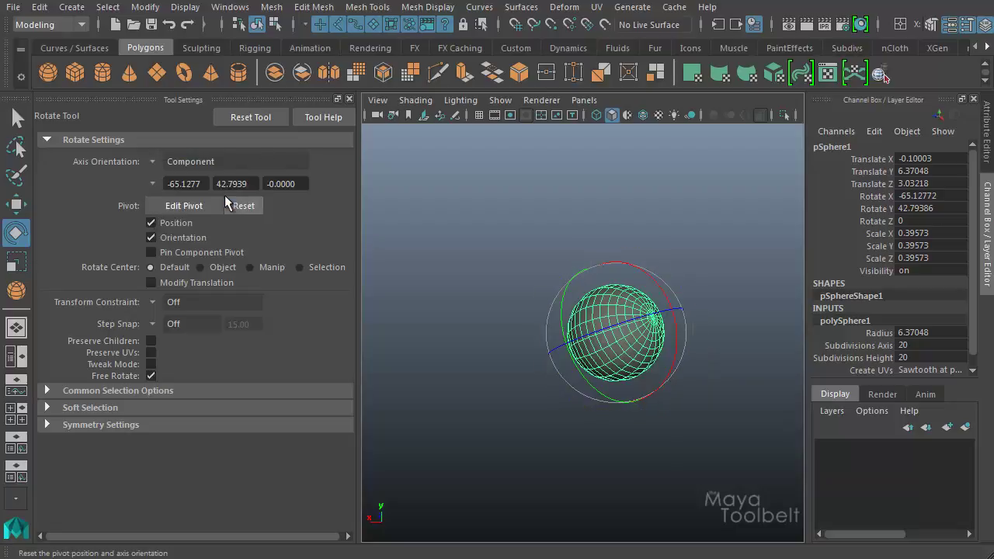
Compare the Object and Component axis orientations, leaving Component set, and undo the sphere's last X rotation
scroll(152, 162, up, 2)
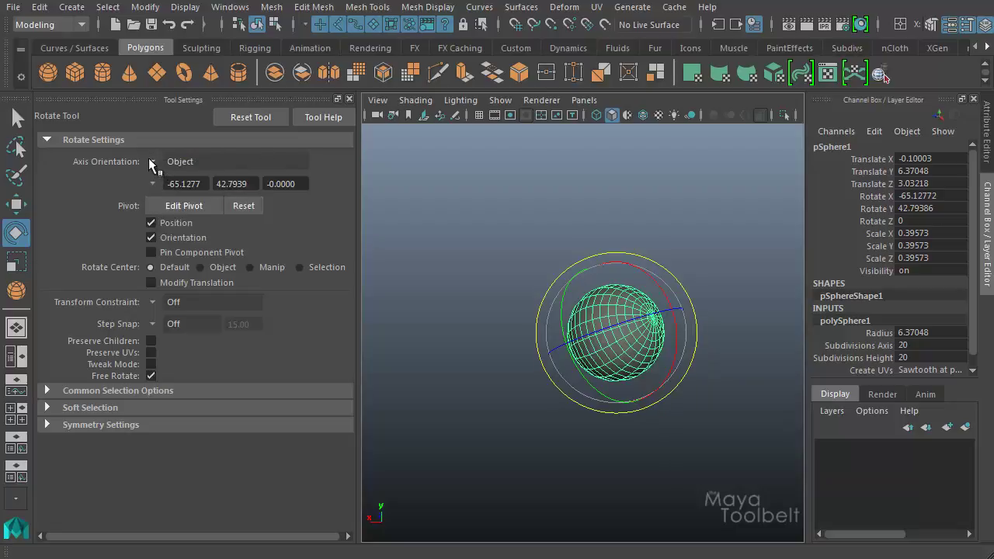
scroll(152, 163, down, 2)
scroll(152, 164, up, 1)
scroll(152, 164, down, 1)
key(ctrl+z)
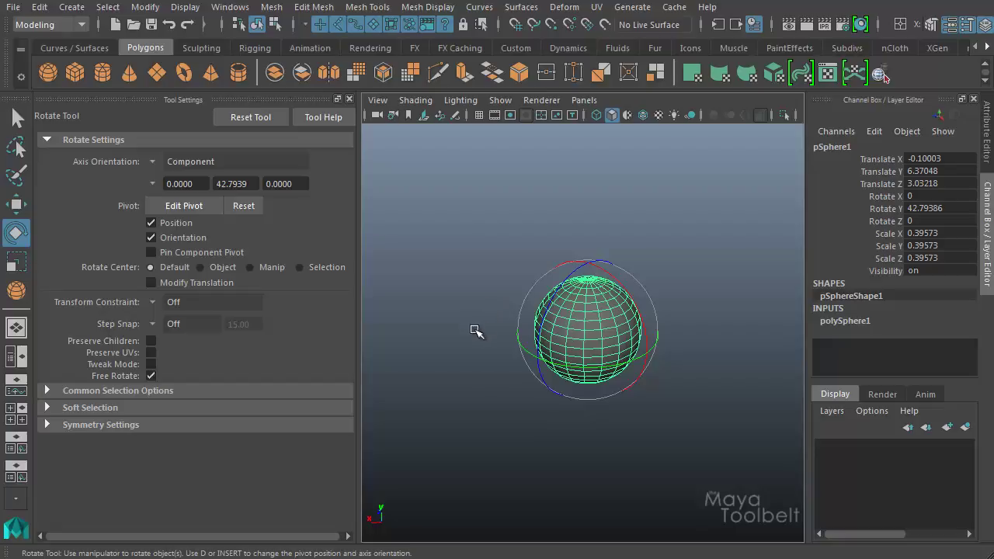
Switch the sphere to vertex selection and select a group of vertices on its upper area
alt+drag(486, 373, 513, 380)
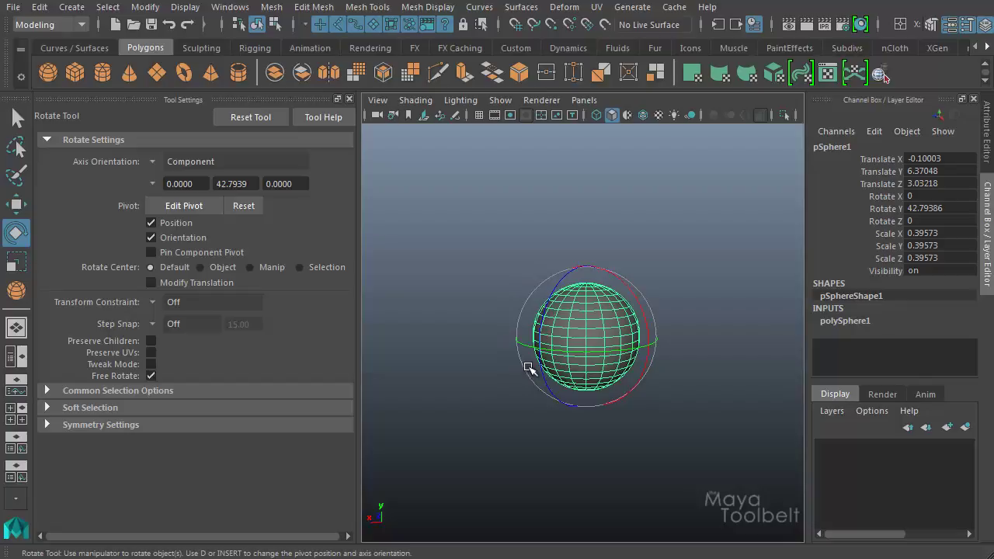
right_click(586, 314)
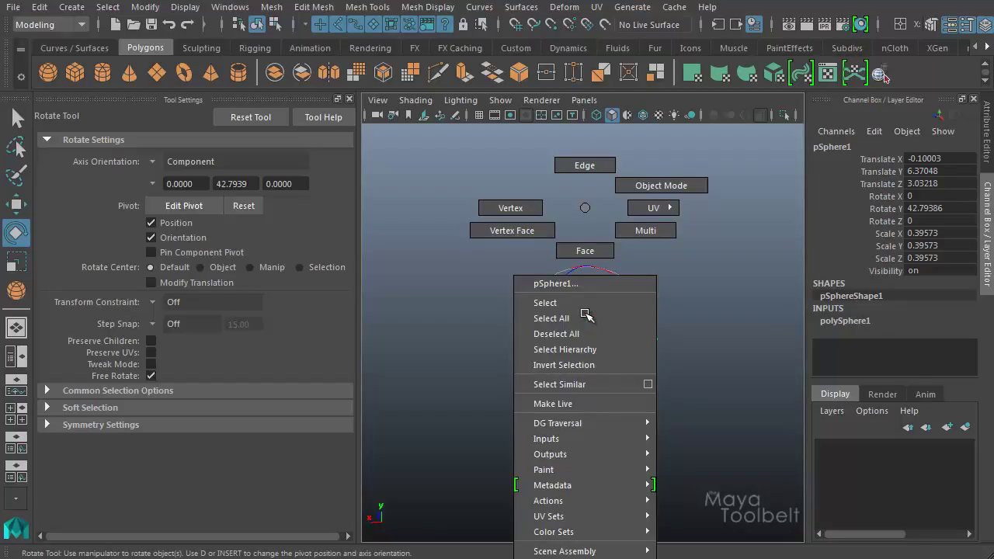
click(512, 207)
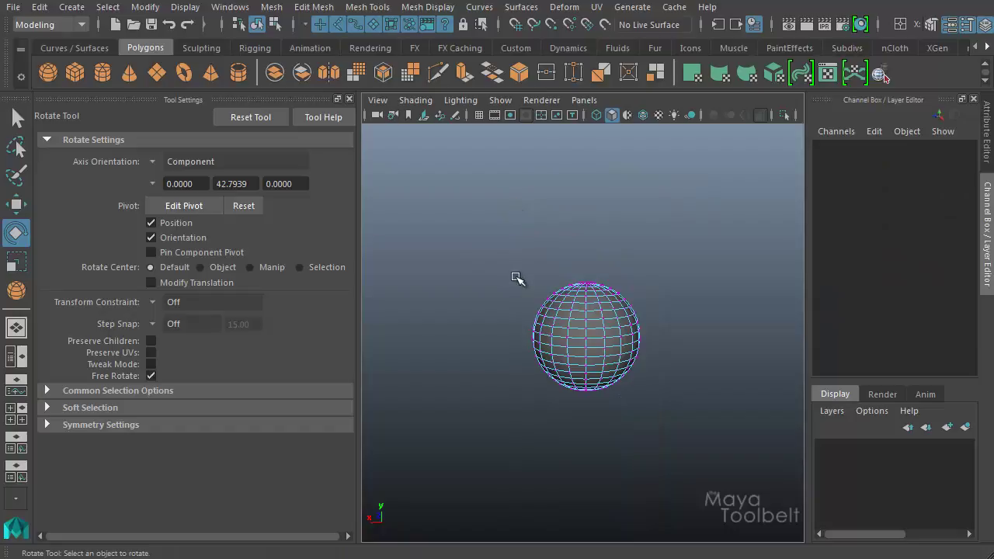
drag(584, 334, 690, 402)
mouse_move(544, 405)
mouse_down()
mouse_move(539, 419)
mouse_move(534, 407)
mouse_move(581, 411)
mouse_move(468, 408)
mouse_move(477, 388)
mouse_up()
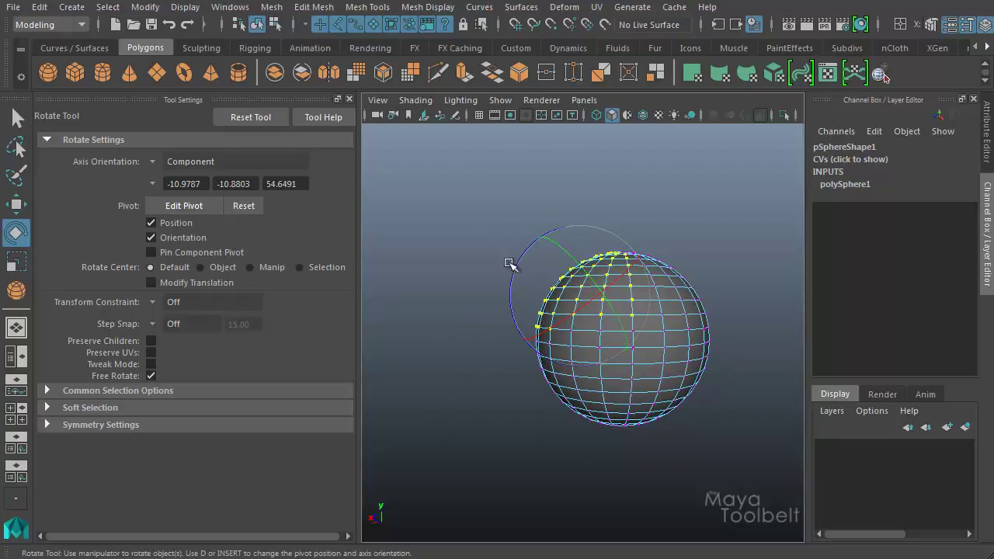
Select different vertex groups around the sphere to examine how the Component-oriented rotate manipulator aligns
alt+drag(596, 350, 493, 399)
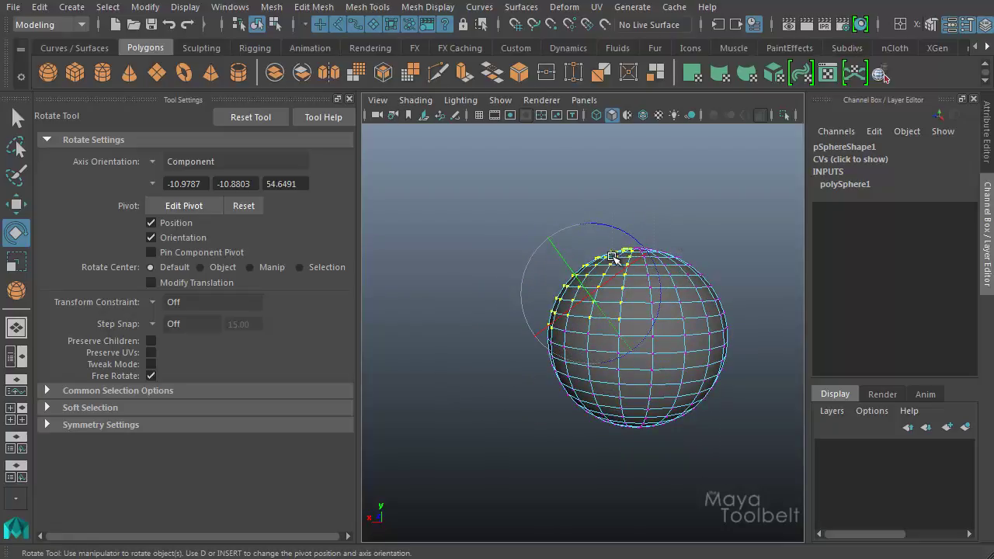
drag(614, 258, 673, 406)
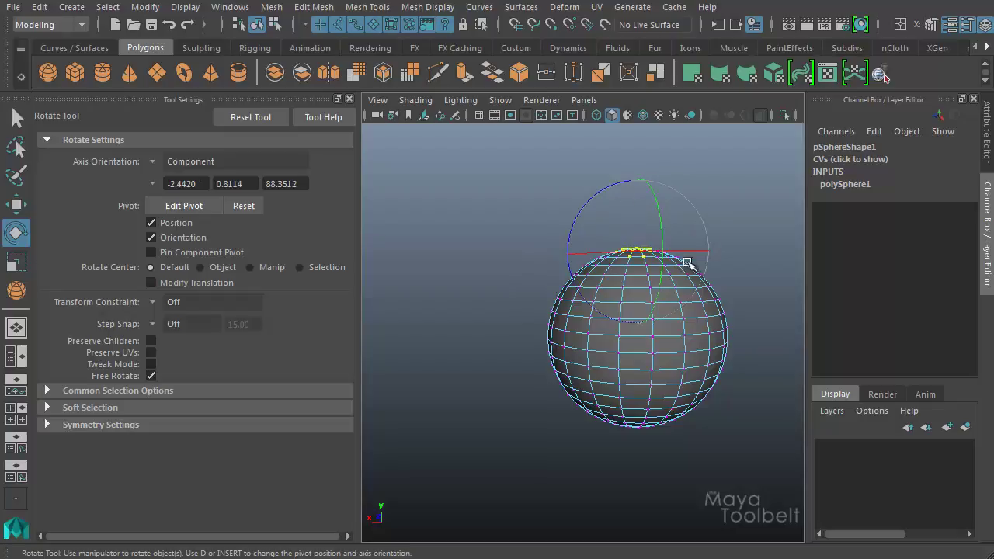
click(564, 305)
click(698, 295)
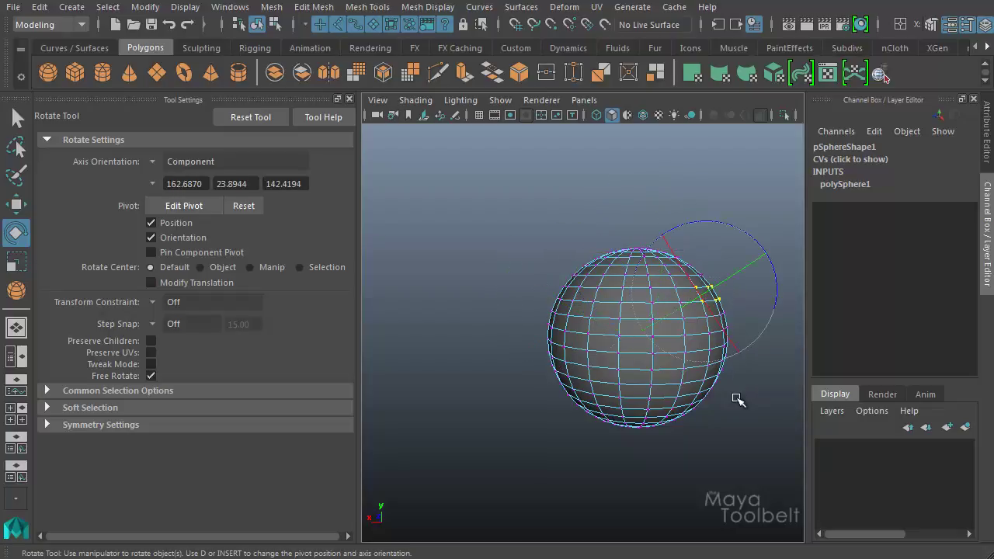
drag(698, 357, 696, 358)
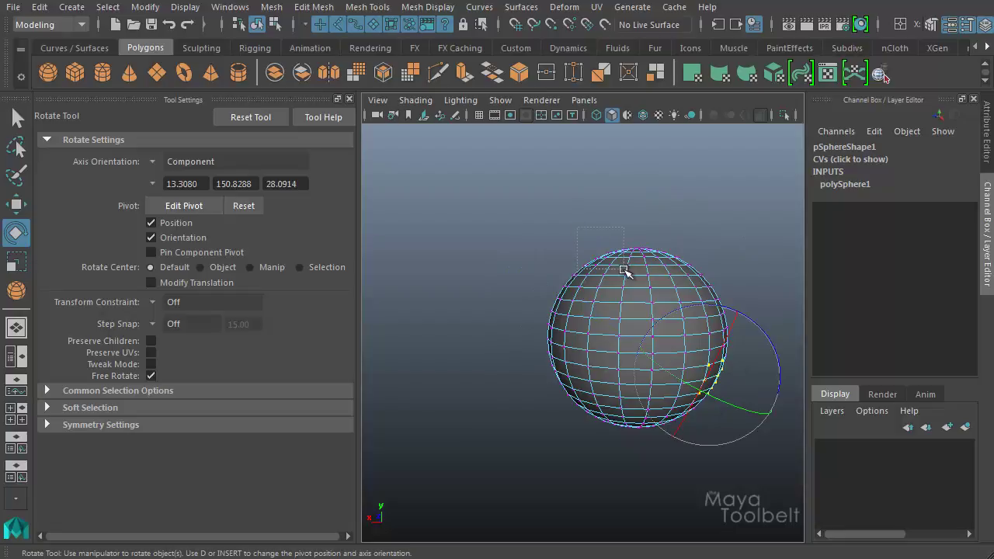
drag(625, 271, 625, 271)
Select a single vertex on the sphere's side and one near its pole, examining the Component manipulator on each
alt+drag(473, 308, 509, 324)
click(668, 319)
alt+drag(666, 326, 716, 296)
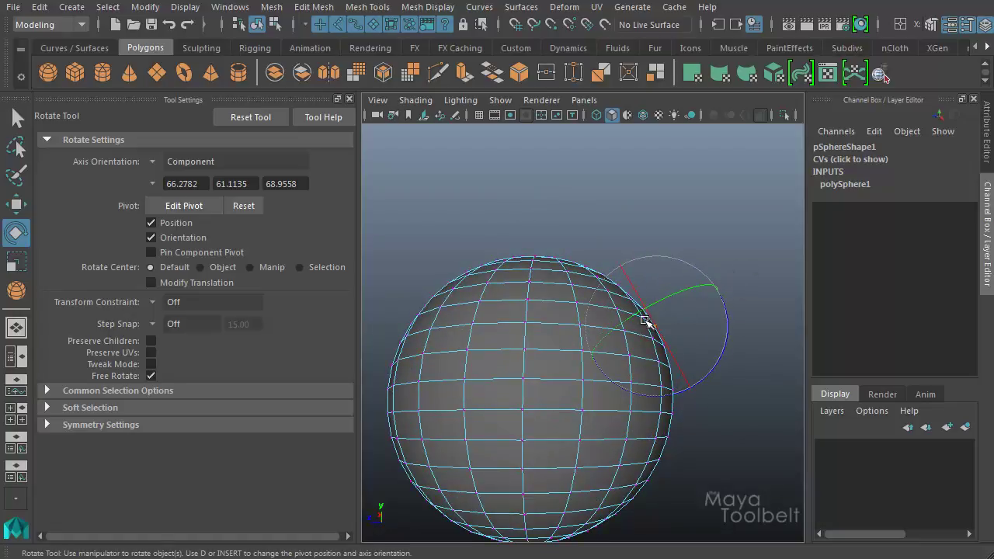
alt+drag(705, 361, 677, 361)
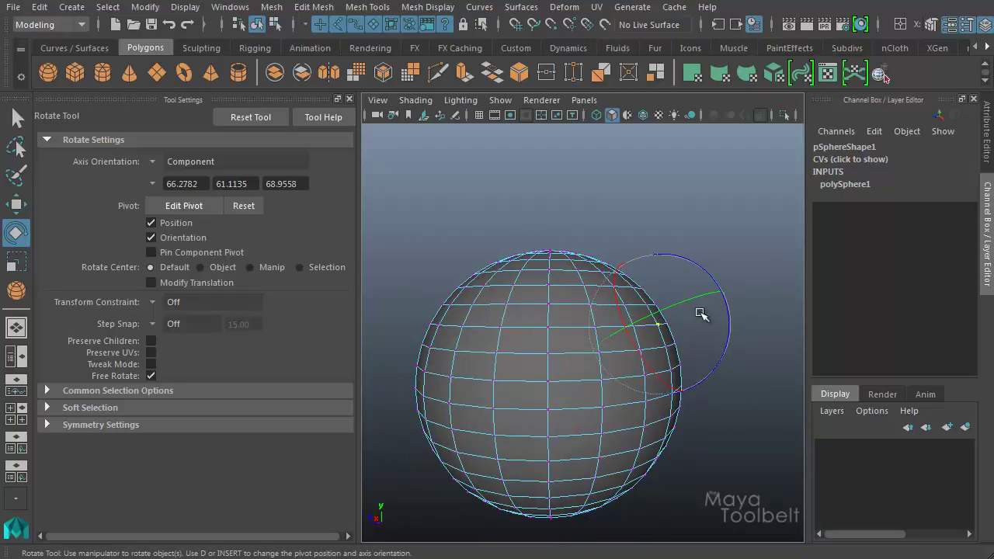
alt+drag(701, 313, 530, 219)
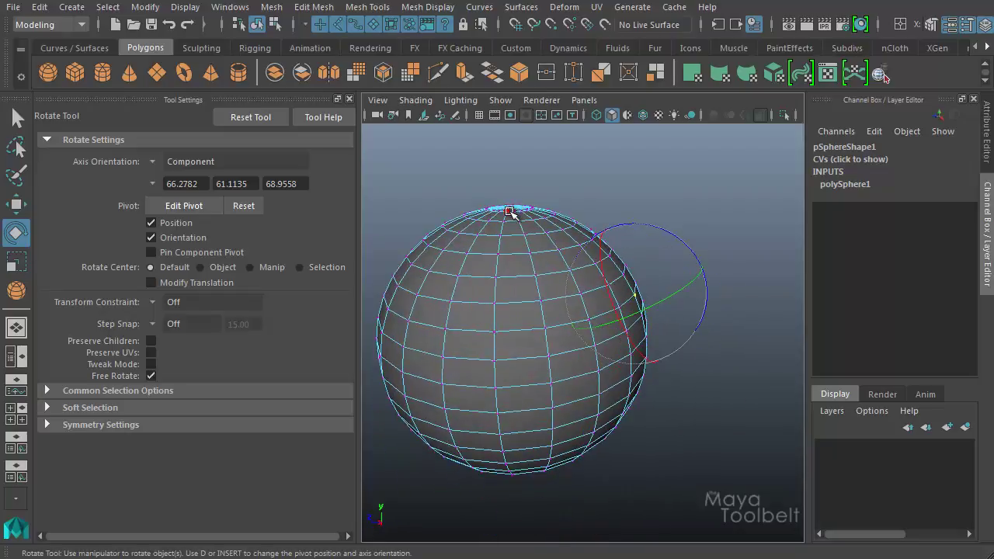
click(510, 211)
alt+drag(627, 229, 522, 290)
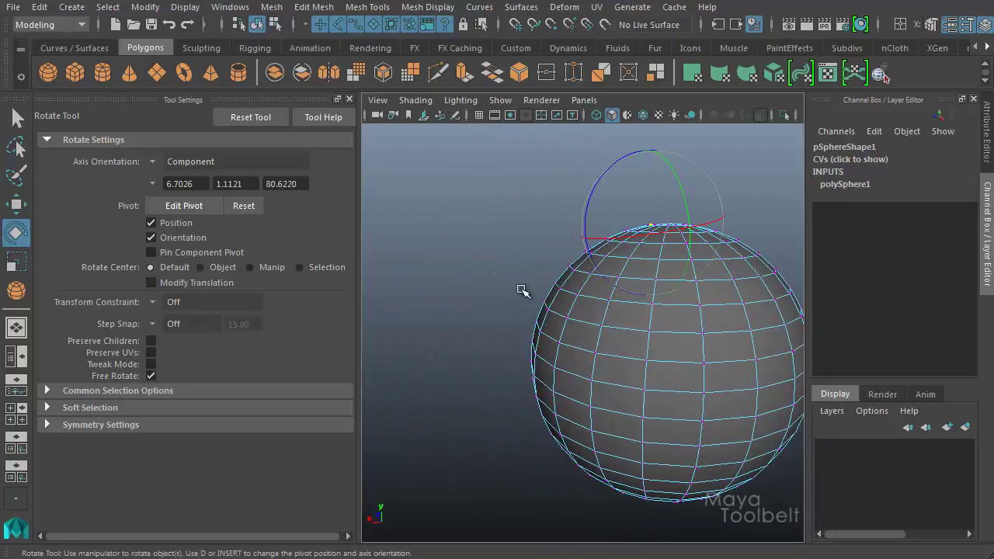
Set the axis orientation to Object with upper vertices selected, and check the manipulator on other vertex groups
drag(494, 323, 581, 342)
alt+drag(473, 423, 605, 326)
click(190, 160)
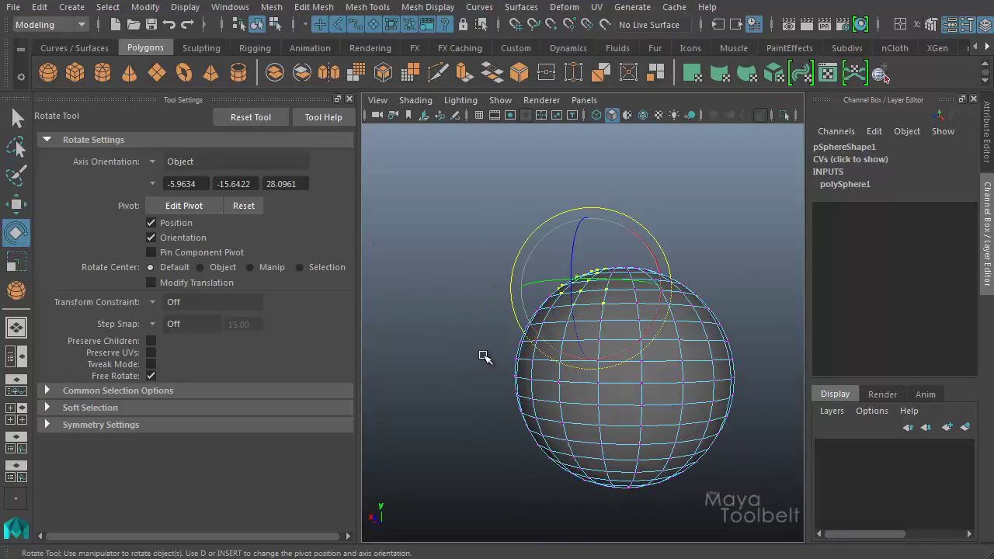
drag(536, 346, 465, 407)
drag(690, 293, 613, 440)
drag(632, 278, 634, 281)
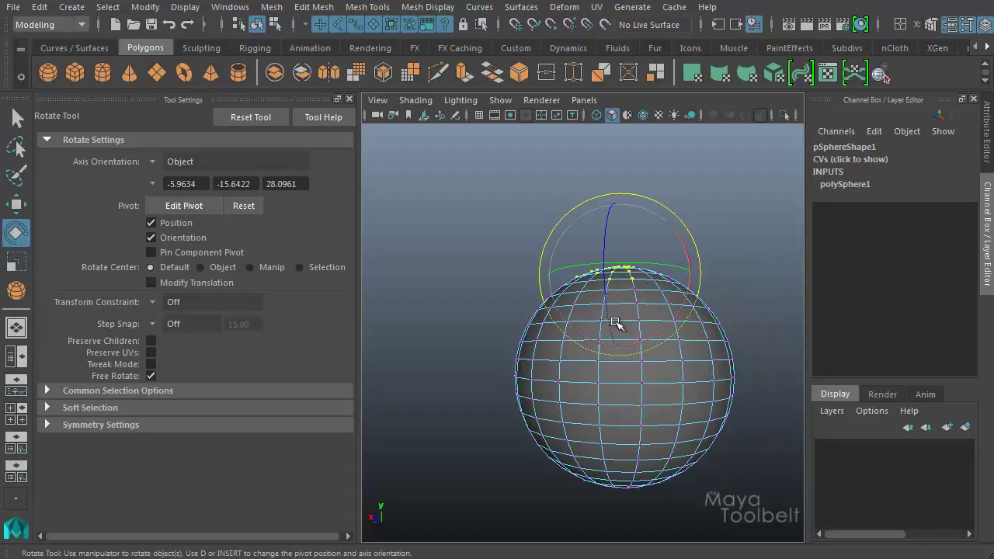
alt+drag(473, 318, 518, 281)
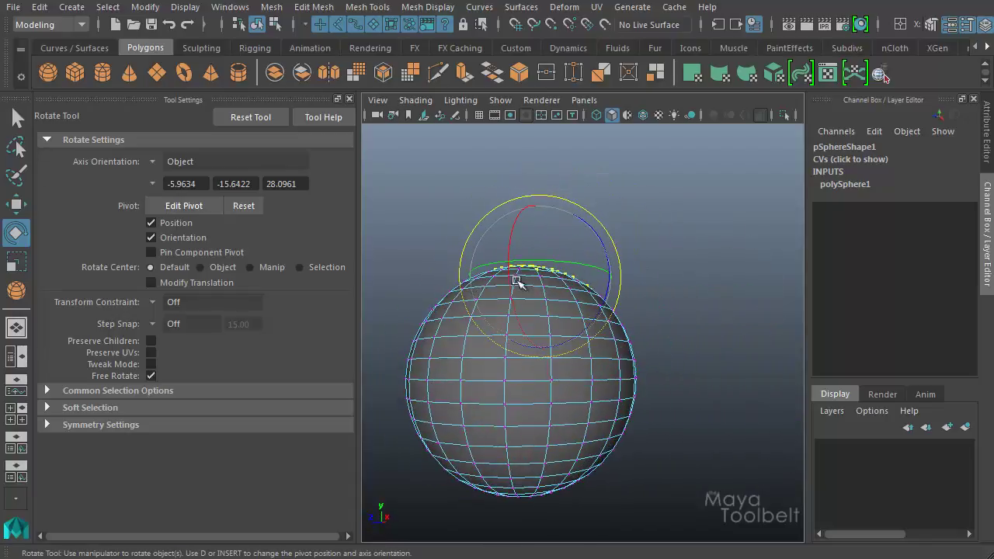
Set the Rotate Tool's axis orientation to World for the selected top vertices and inspect the manipulator
click(154, 162)
click(180, 183)
alt+drag(590, 272, 656, 341)
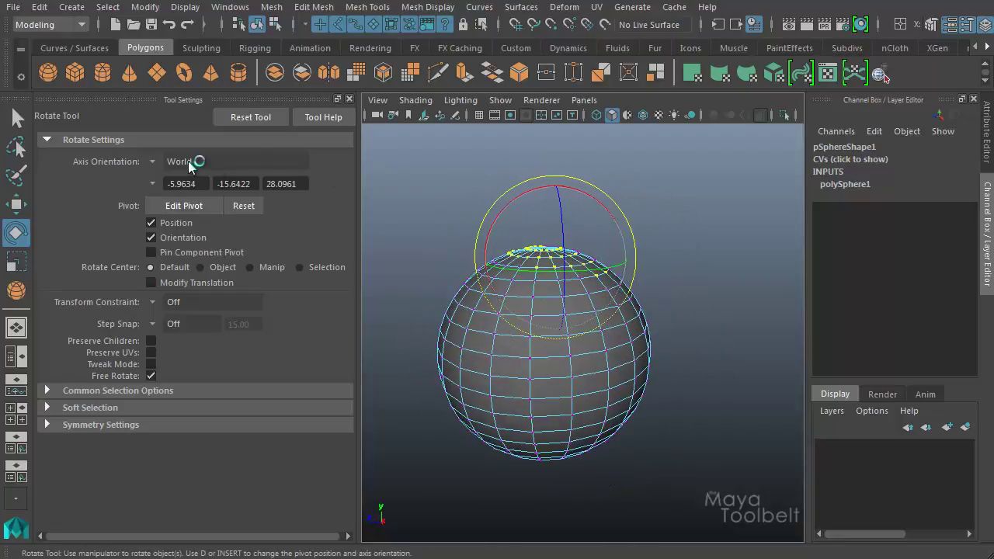
Set the Rotate Tool's axis orientation to Gimbal for the selected vertices
click(148, 160)
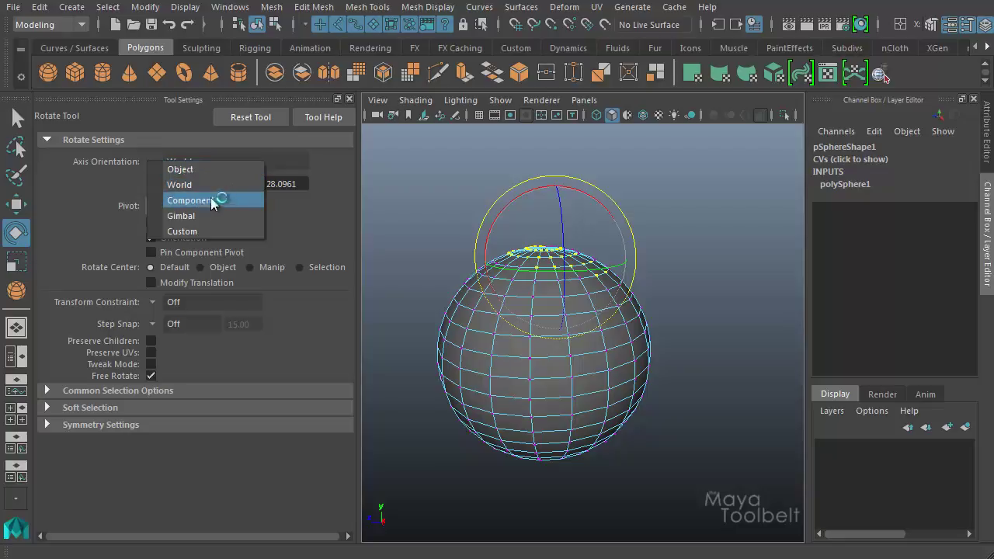
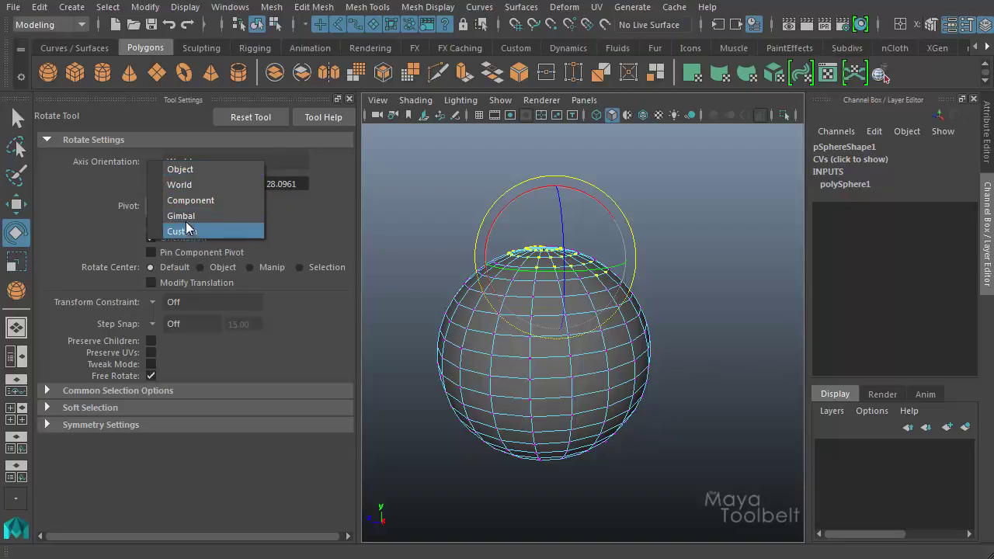
click(198, 218)
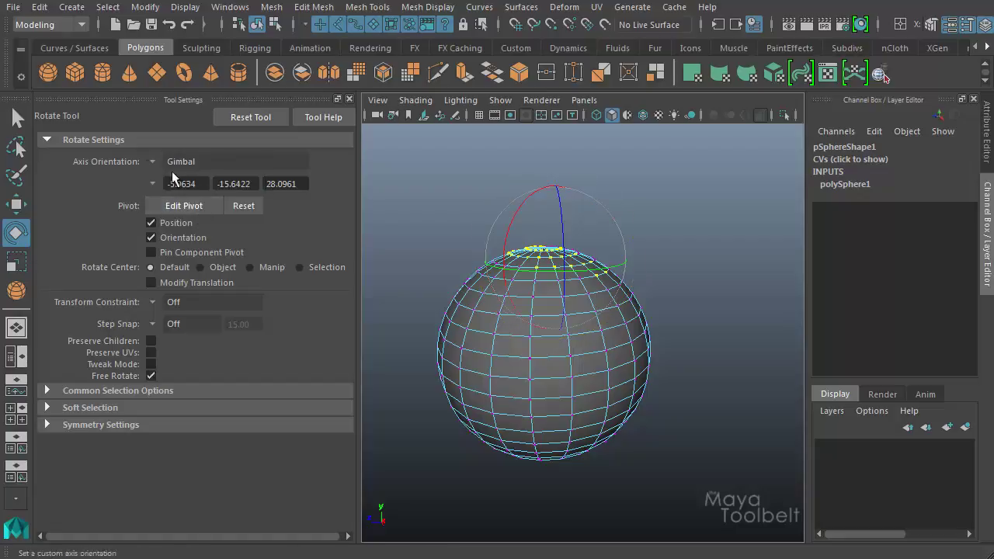
click(152, 161)
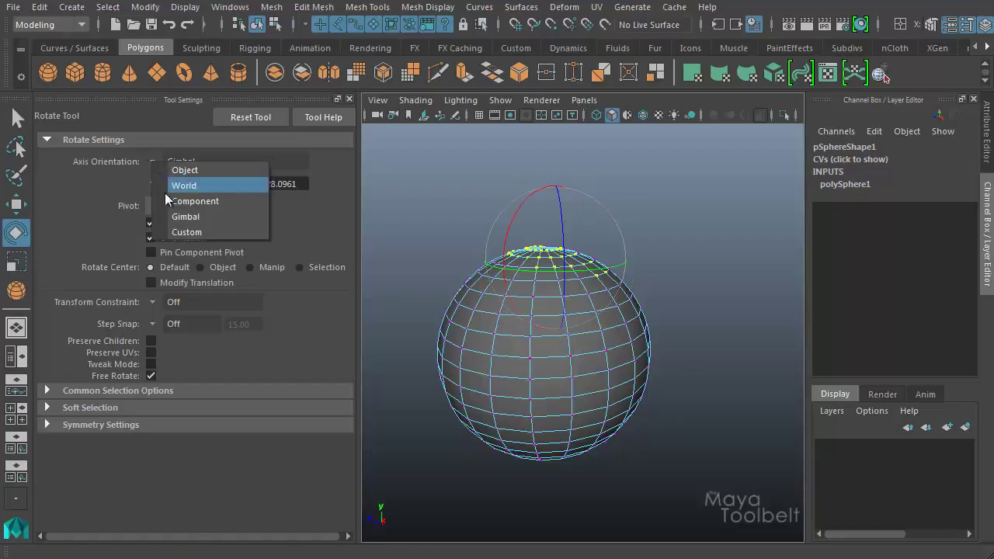
click(145, 149)
Select vertices on the sphere's side and examine the Gimbal manipulator's rings from different angles
drag(610, 225, 618, 314)
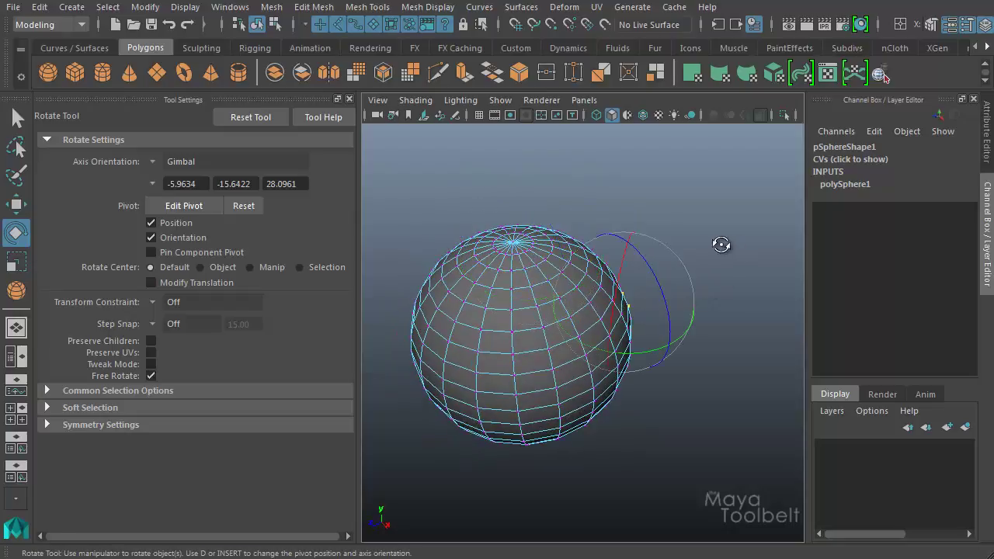
alt+drag(727, 244, 660, 273)
alt+drag(703, 317, 660, 246)
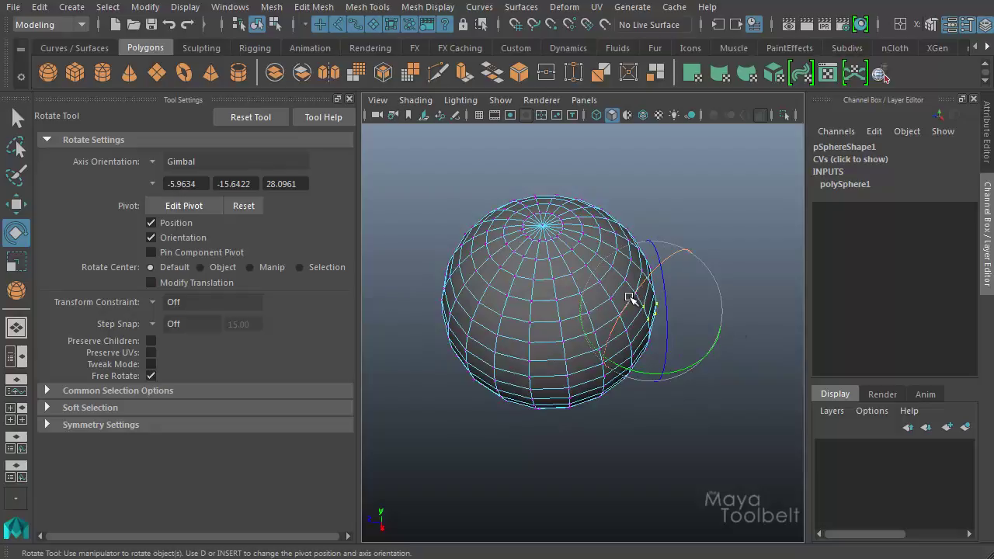
drag(686, 369, 705, 333)
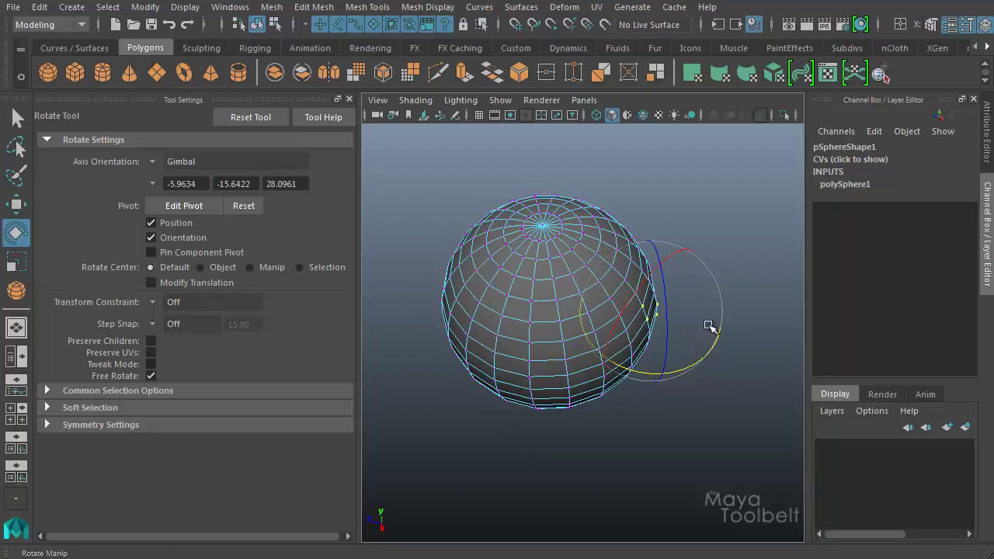
drag(668, 287, 623, 321)
alt+middle_drag(710, 304, 505, 207)
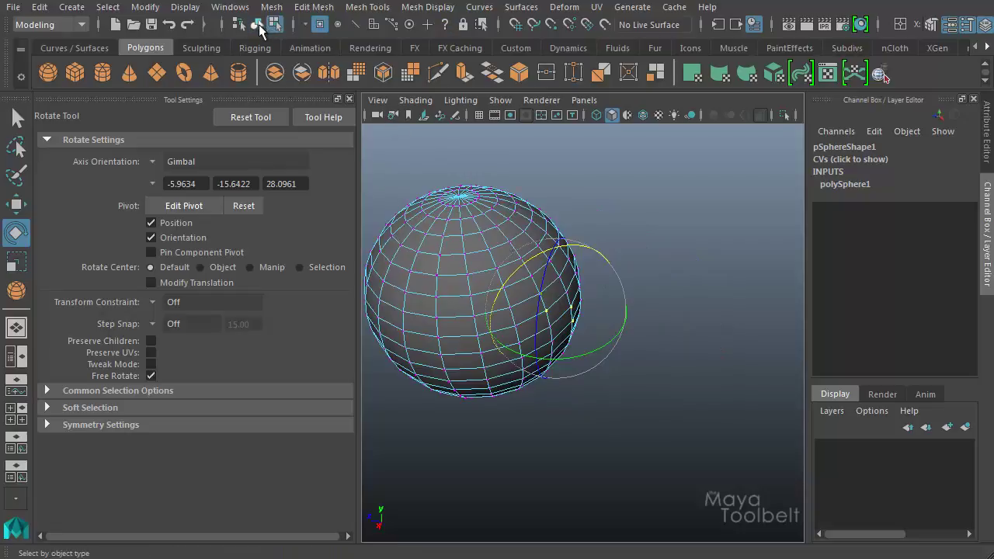
Return to object selection mode and frame the whole sphere with its Gimbal manipulator
click(258, 24)
key(f)
alt+right_drag(681, 301, 536, 273)
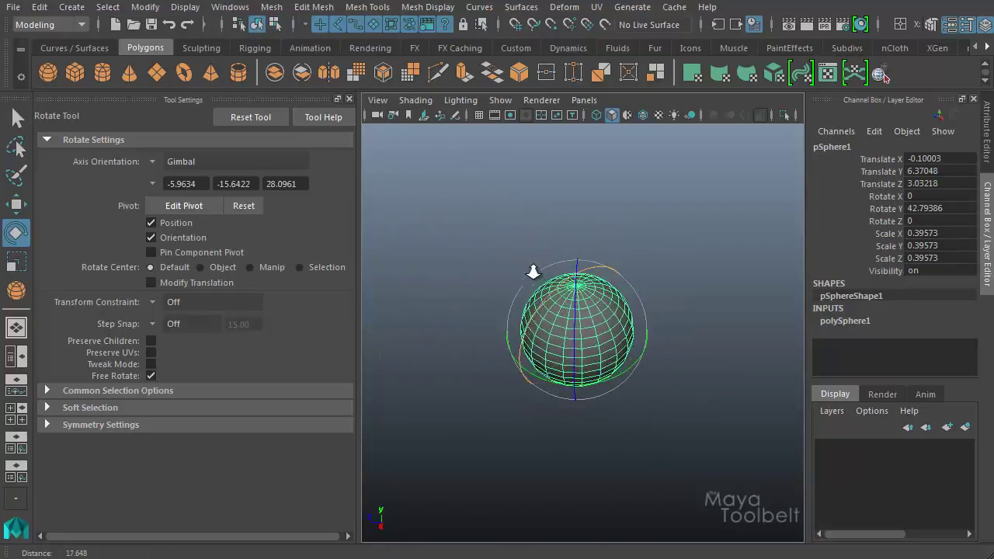
alt+drag(525, 303, 569, 333)
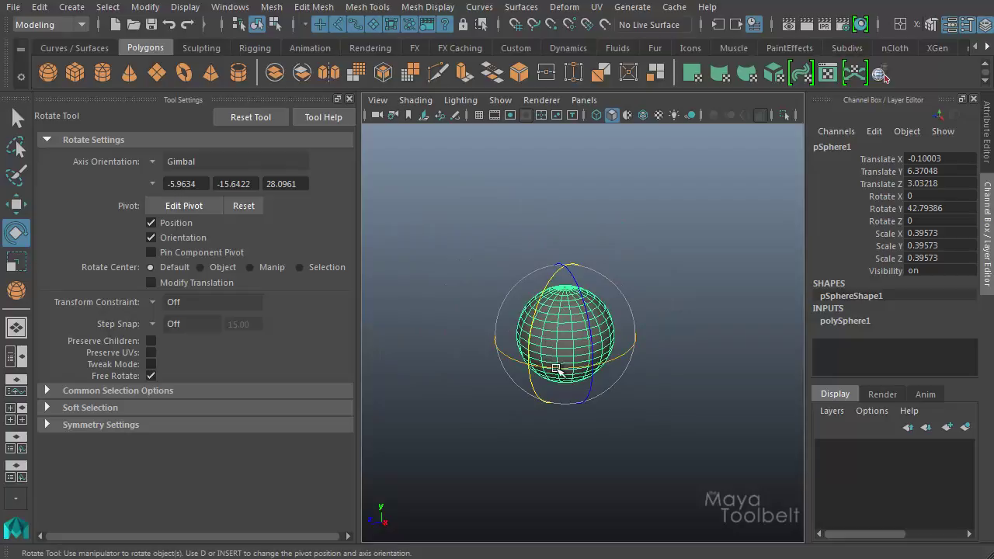
Try rotating the sphere separately around its Y, X and Z gimbal rings, undoing the Z rotation
drag(564, 368, 544, 379)
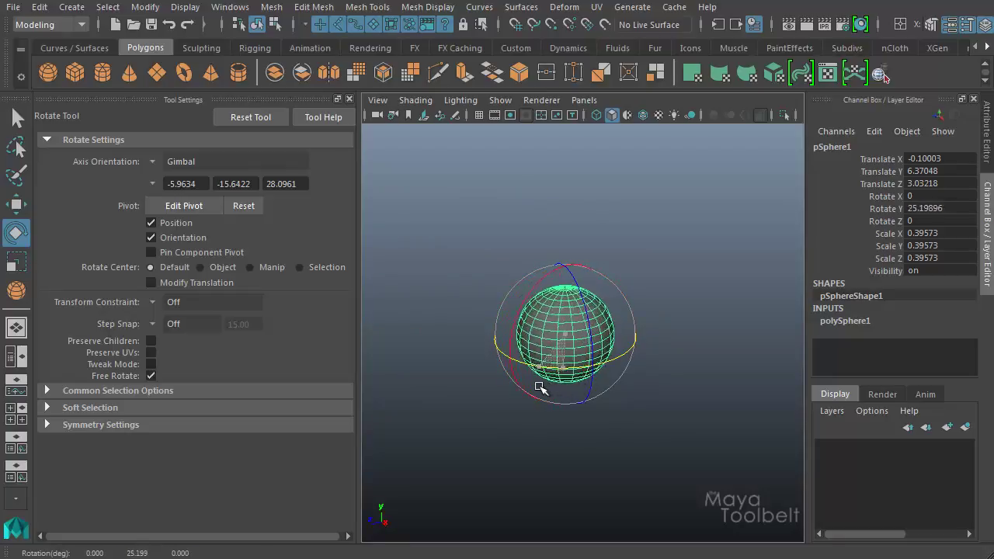
drag(468, 389, 545, 400)
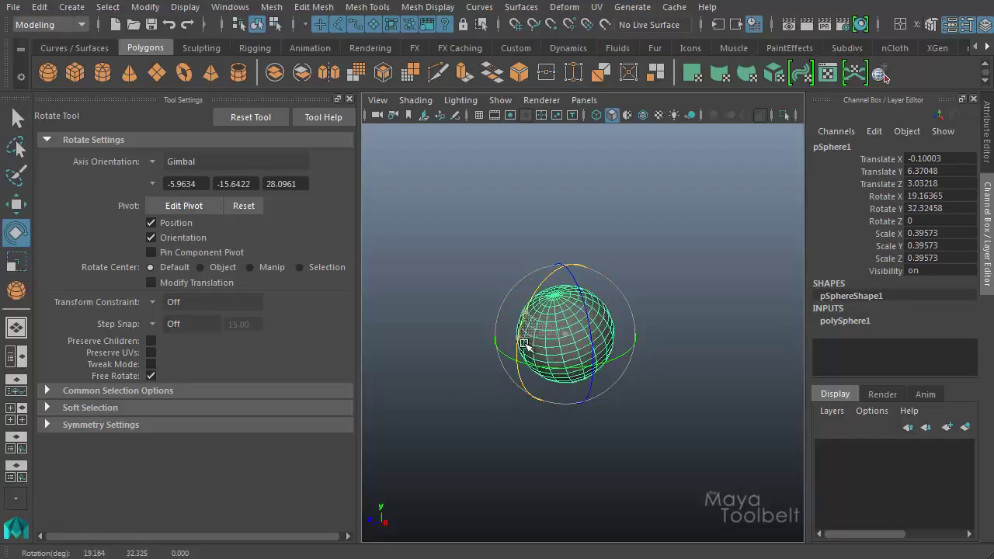
drag(528, 419, 602, 335)
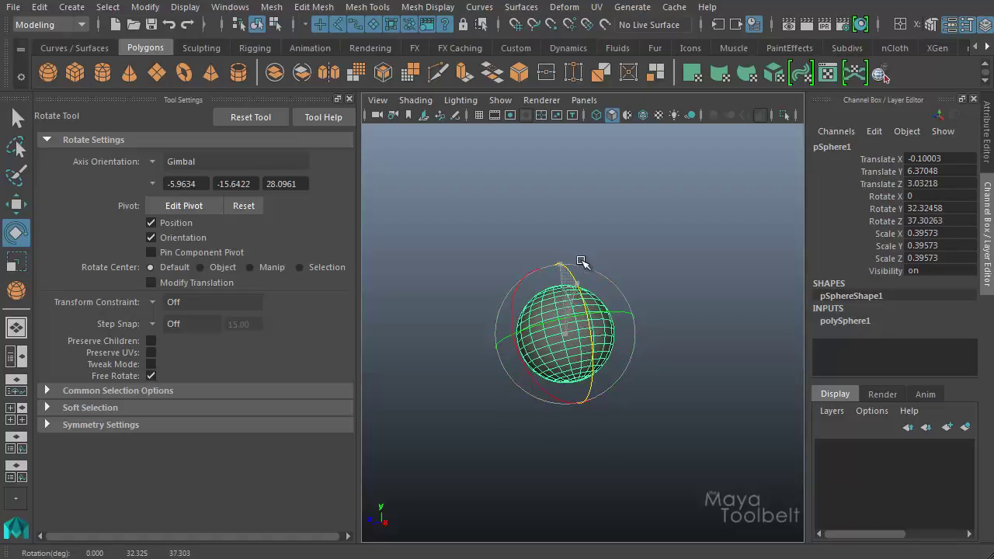
key(ctrl+z)
drag(613, 368, 661, 339)
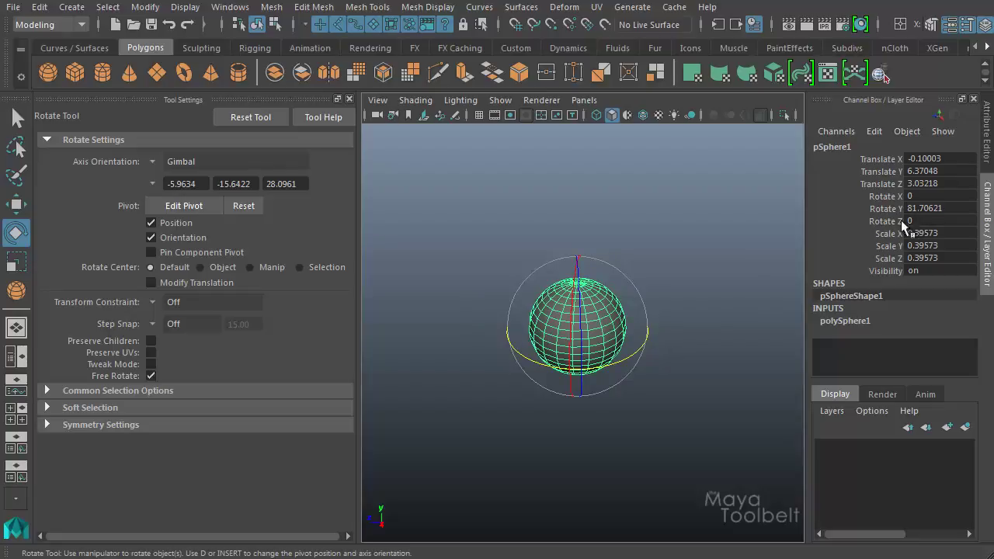
Set the sphere's Rotate Y to 0
text(0)
key(Return)
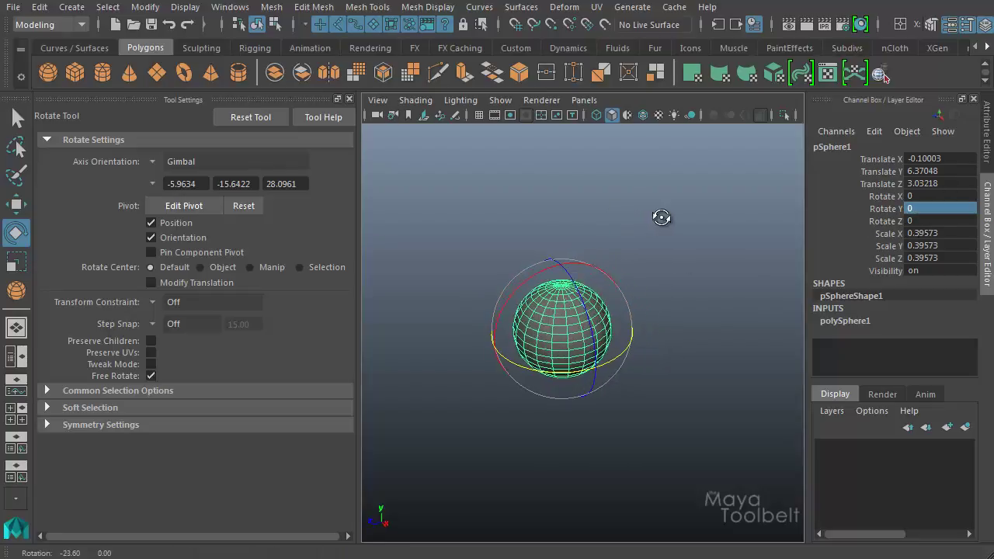
alt+drag(650, 228, 660, 260)
Rotate the sphere to about 19 degrees in X, -25 in Y and -13 in Z using the gimbal rings
drag(521, 290, 503, 312)
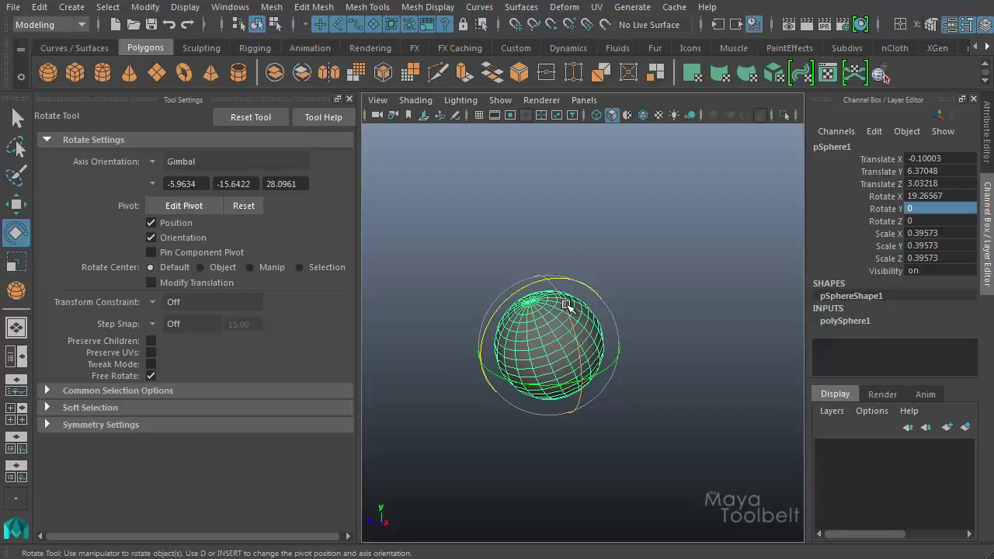
drag(568, 305, 492, 404)
click(525, 394)
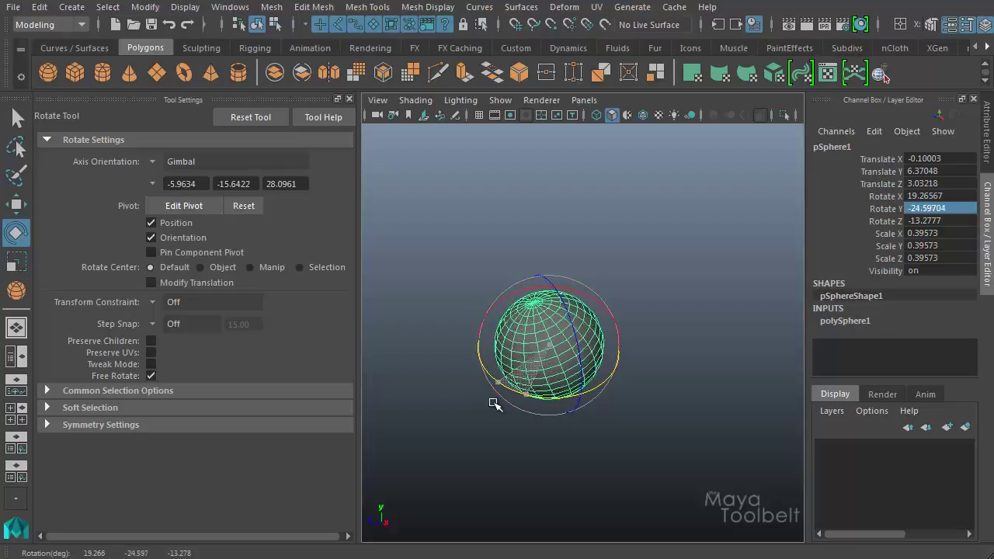
Set the axis orientation to Object and rotate the sphere to about -62 degrees in X, 3 in Y and -63 in Z
click(155, 162)
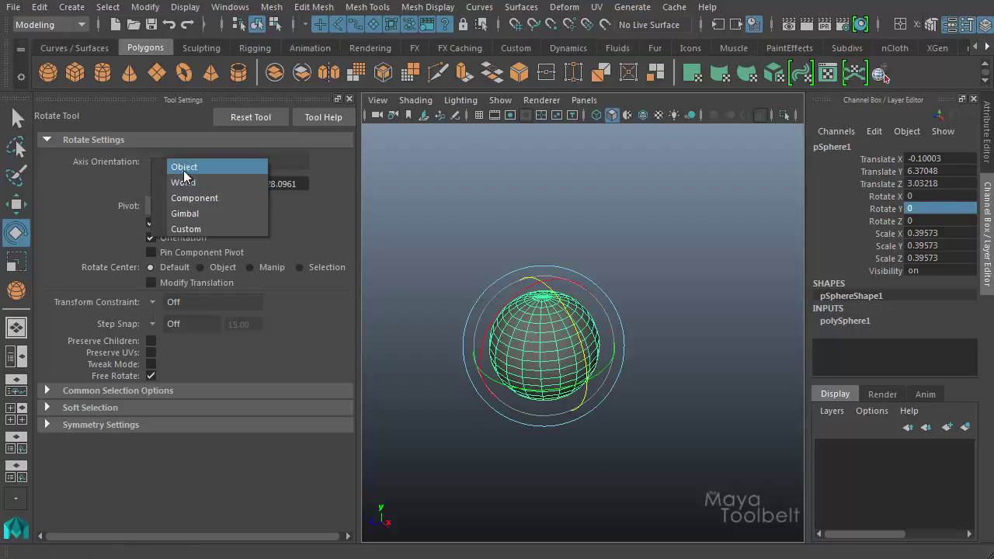
click(184, 169)
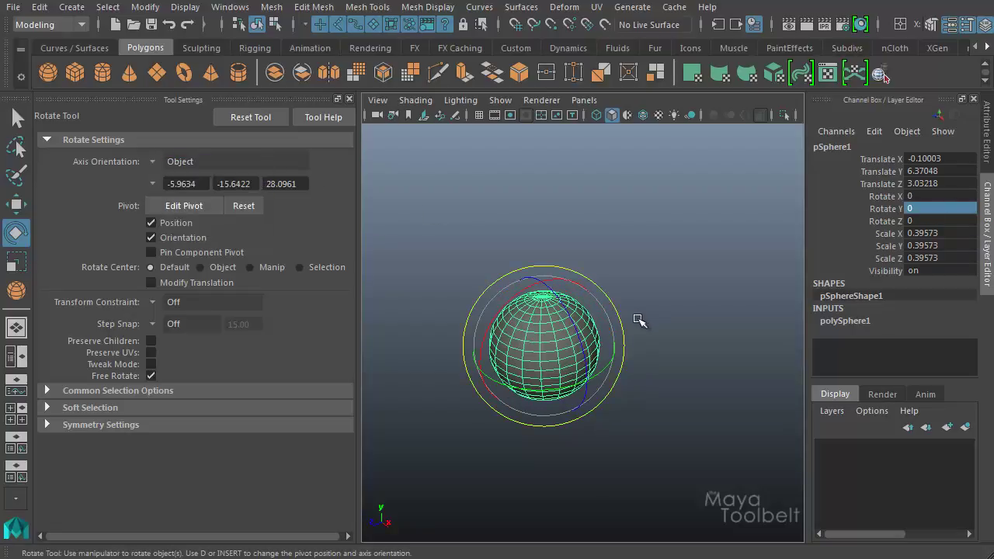
drag(526, 294, 542, 368)
alt+middle_drag(542, 368, 573, 355)
drag(638, 353, 450, 391)
alt+middle_drag(451, 390, 469, 365)
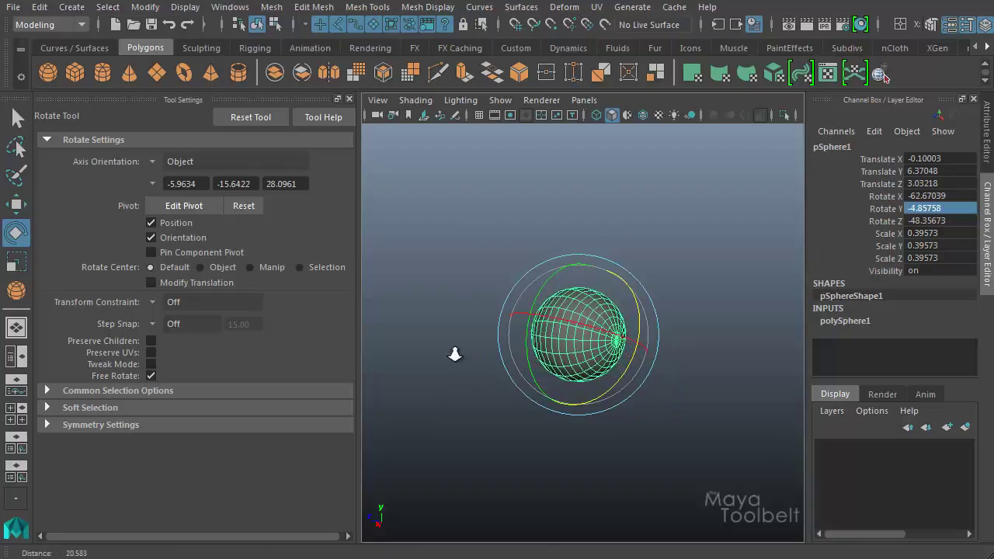
mouse_move(506, 381)
alt+mouse_down()
mouse_move(587, 406)
mouse_move(508, 385)
alt+mouse_up()
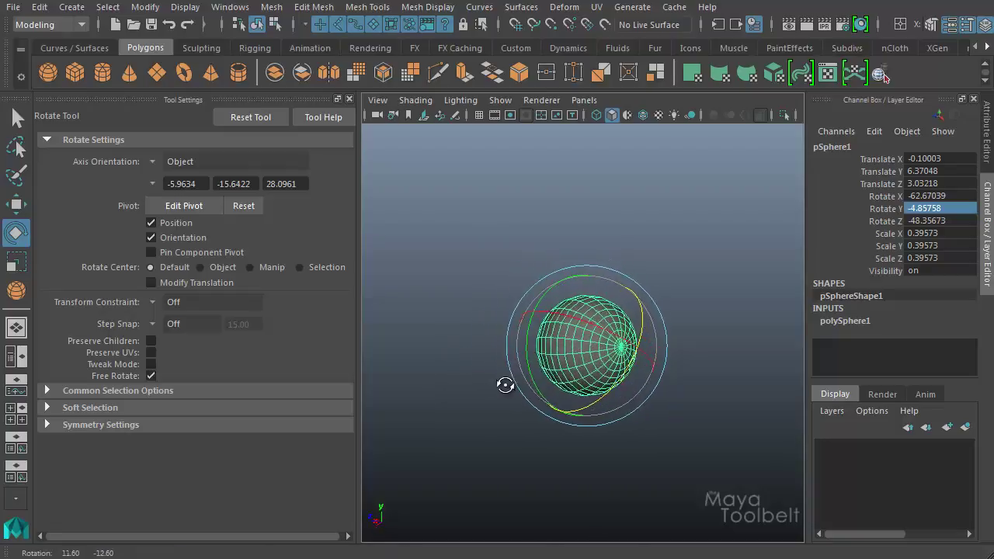
alt+drag(510, 349, 532, 373)
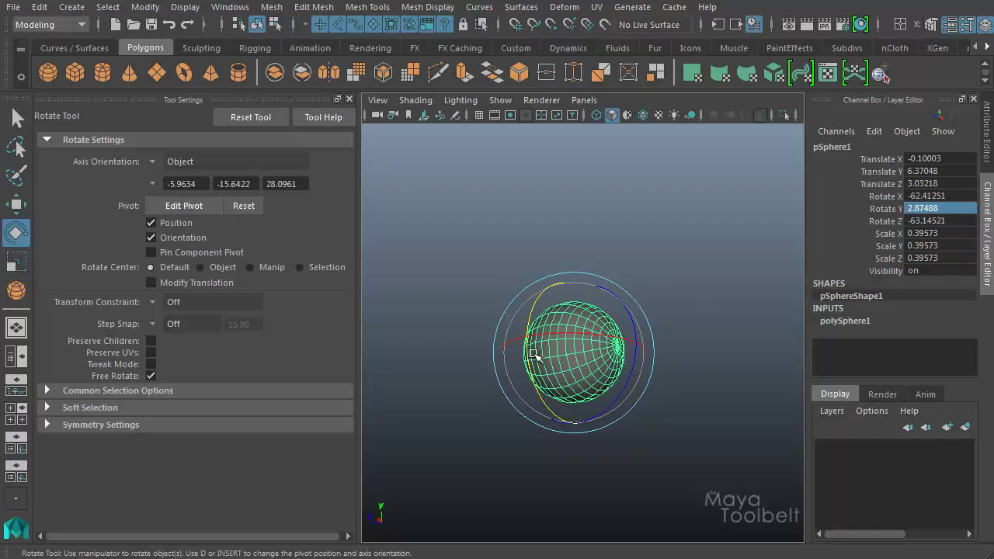
Try rotating the sphere around each of its Object-oriented rings, undoing every rotation
drag(544, 408, 539, 358)
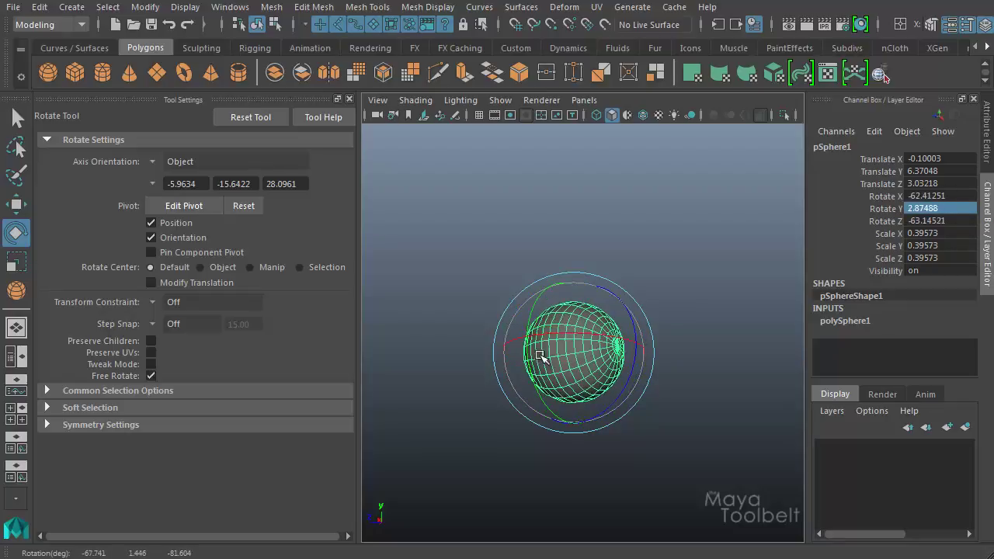
drag(536, 303, 598, 332)
key(ctrl+z)
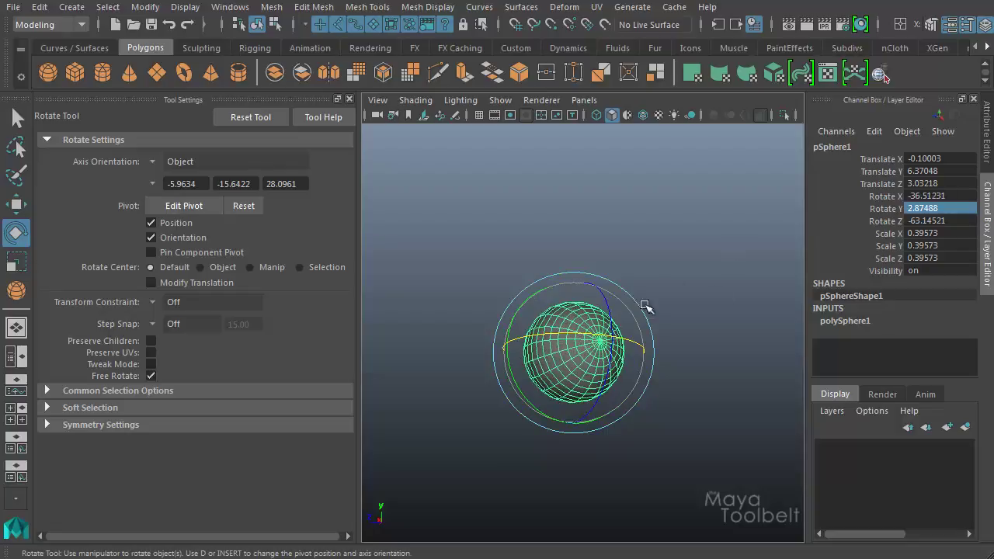
drag(635, 326, 628, 304)
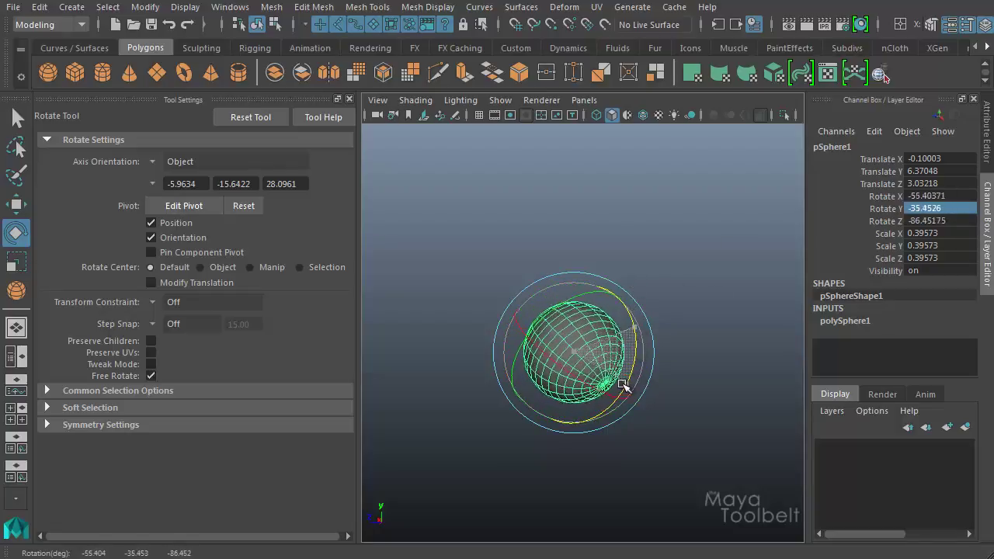
drag(661, 308, 660, 352)
key(ctrl+z)
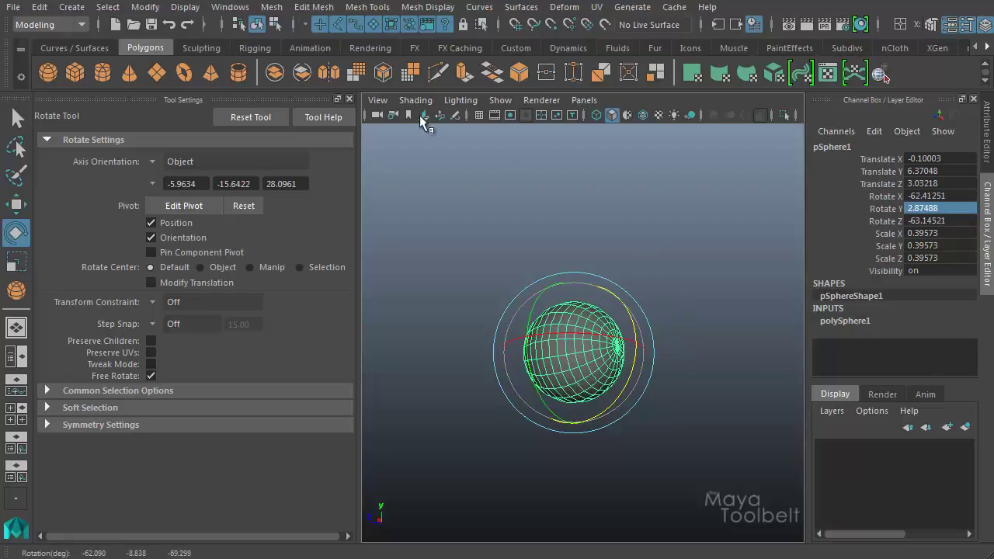
Switch the axis orientation to Gimbal and test each ring, keeping only an X rotation of about -6 degrees
click(153, 160)
click(198, 215)
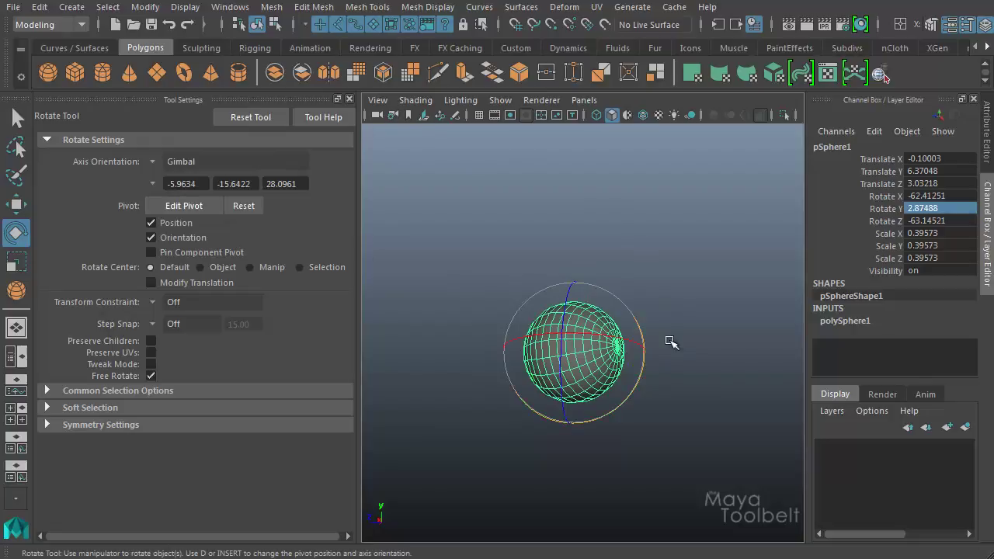
drag(637, 378, 630, 396)
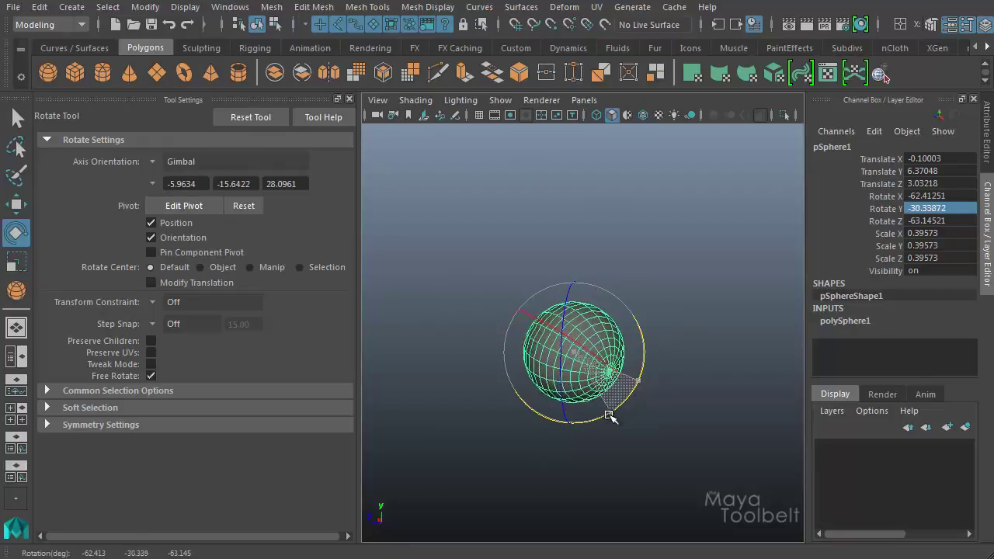
drag(600, 437, 526, 328)
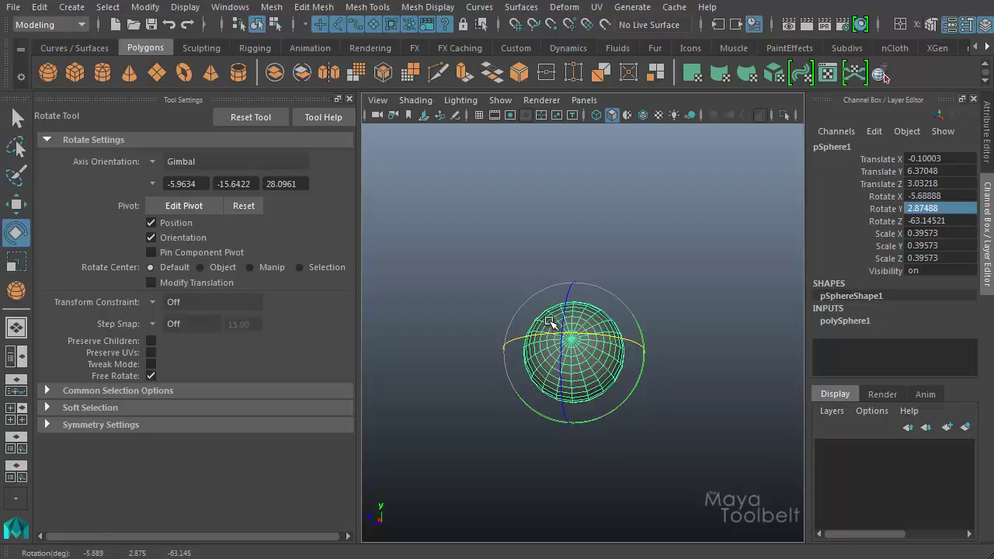
drag(564, 299, 584, 310)
key(ctrl+z)
key(ctrl+z)
key(ctrl+z)
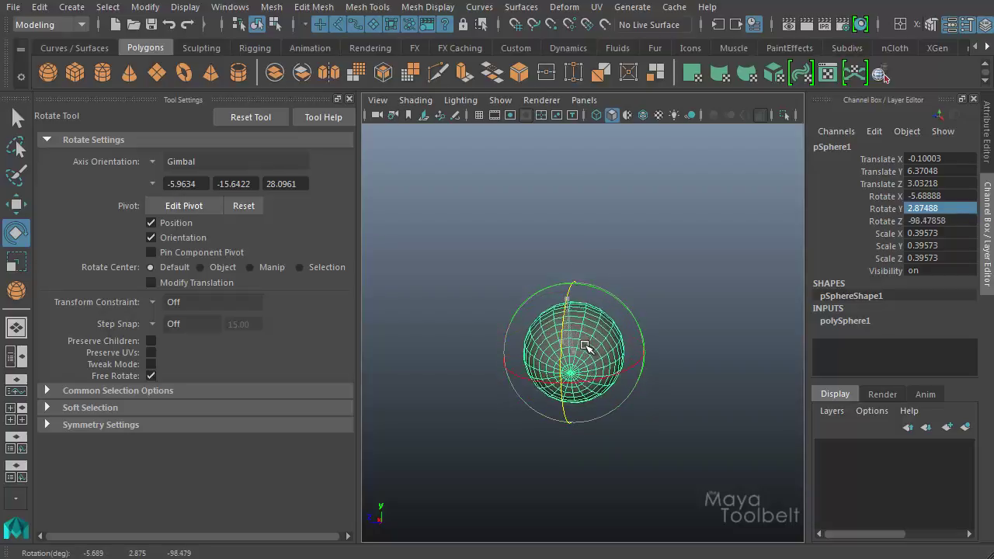
Set the axis orientation back to Object and rotate the sphere to about -30 degrees in X, -6 in Y and -79 in Z
click(155, 161)
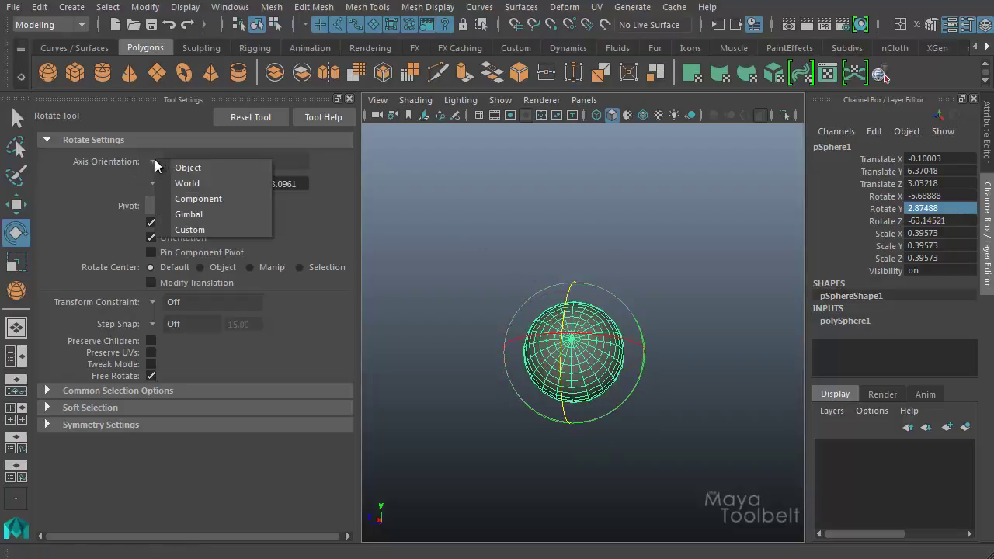
click(187, 167)
drag(600, 334, 616, 340)
drag(603, 303, 300, 133)
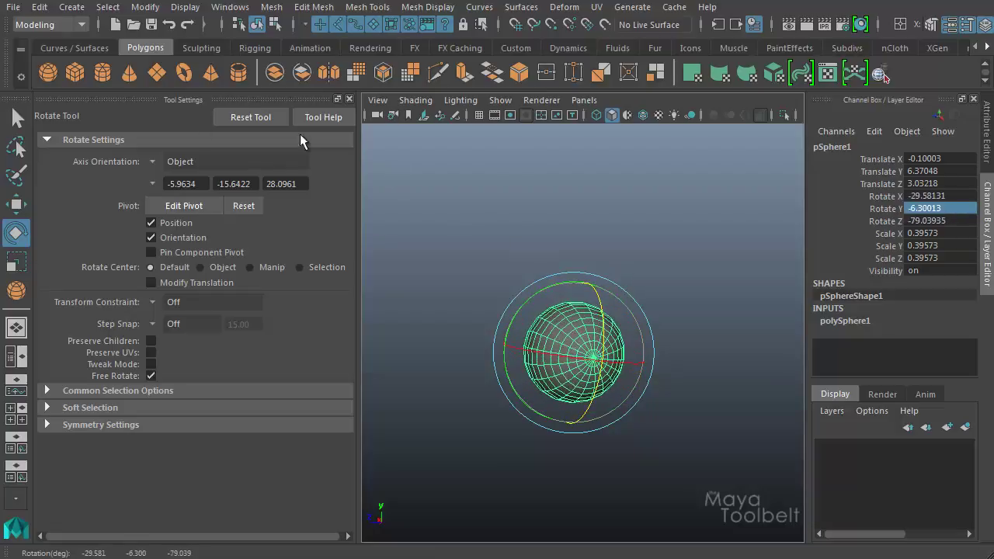
Switch to Gimbal orientation and rotate the sphere to about 11 degrees in X and -85 in Z
click(156, 162)
click(192, 216)
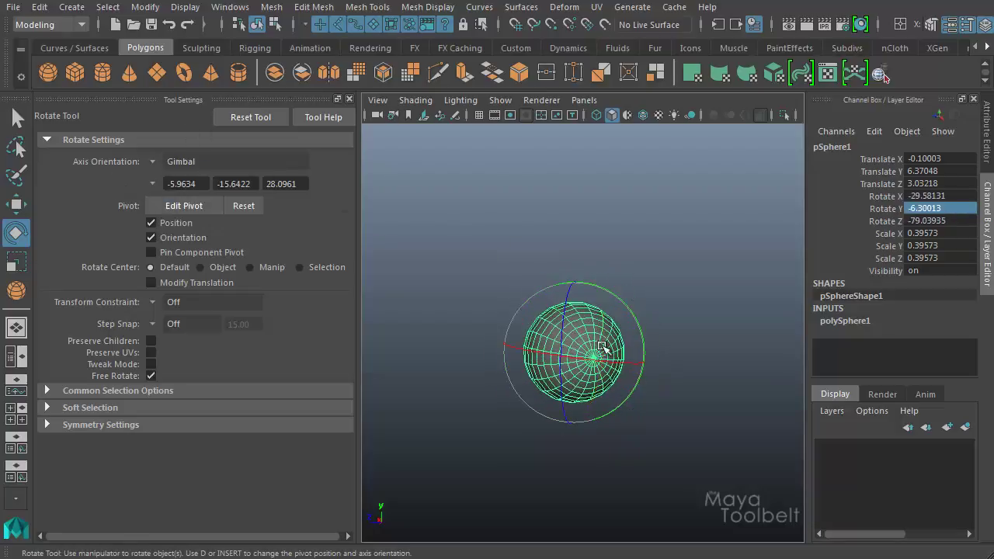
drag(608, 360, 587, 300)
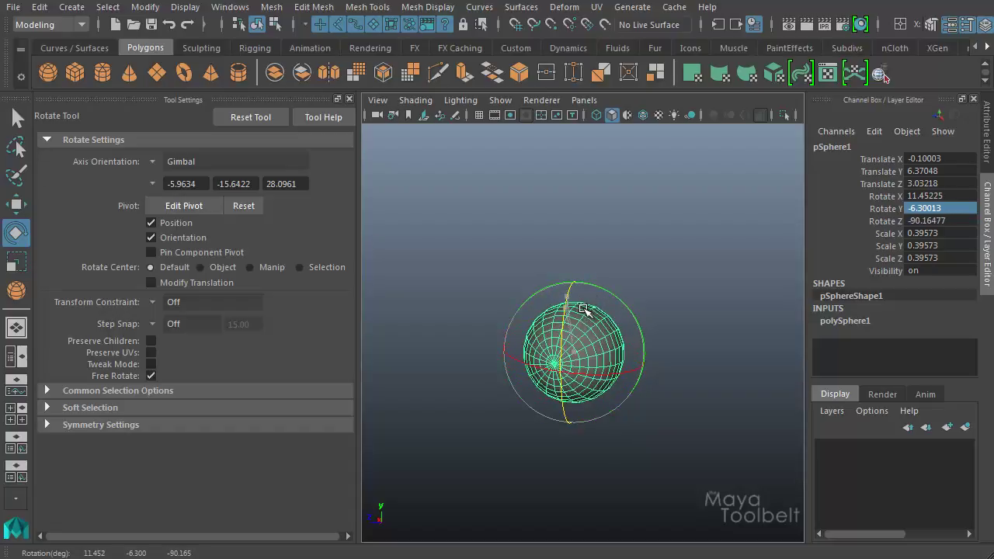
Set the axis orientation to Custom and enter 10 as the custom X angle
click(155, 161)
click(209, 228)
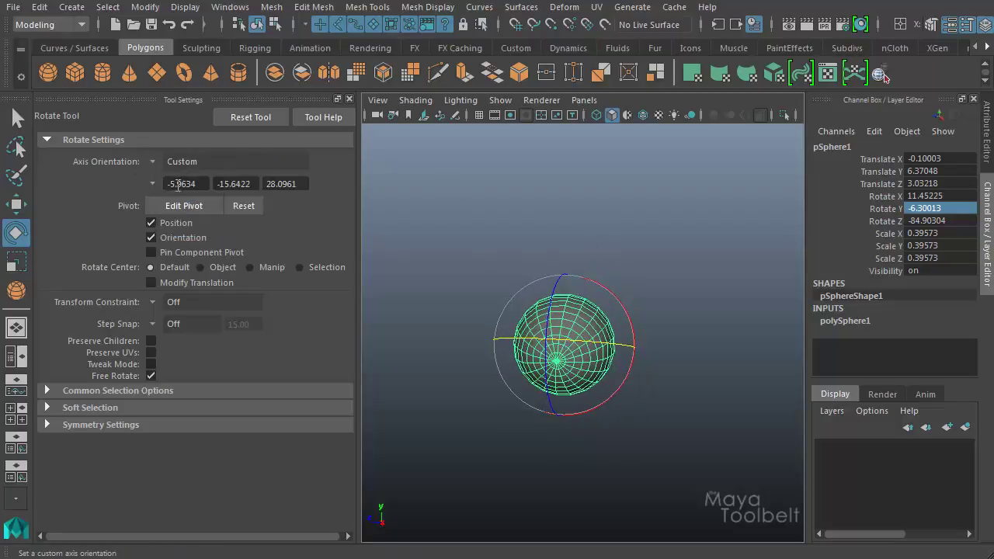
click(150, 182)
click(206, 170)
drag(197, 185, 155, 189)
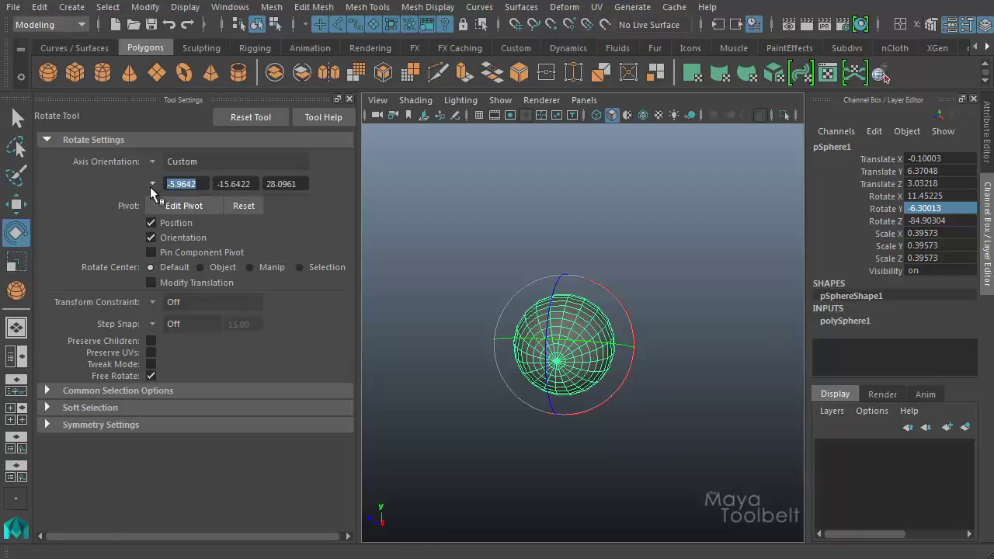
text(10)
key(Return)
Set the custom axis orientation's Y angle to -20 and its Z angle to 45
middle_drag(656, 411, 658, 386)
click(245, 184)
key(BackSpace)
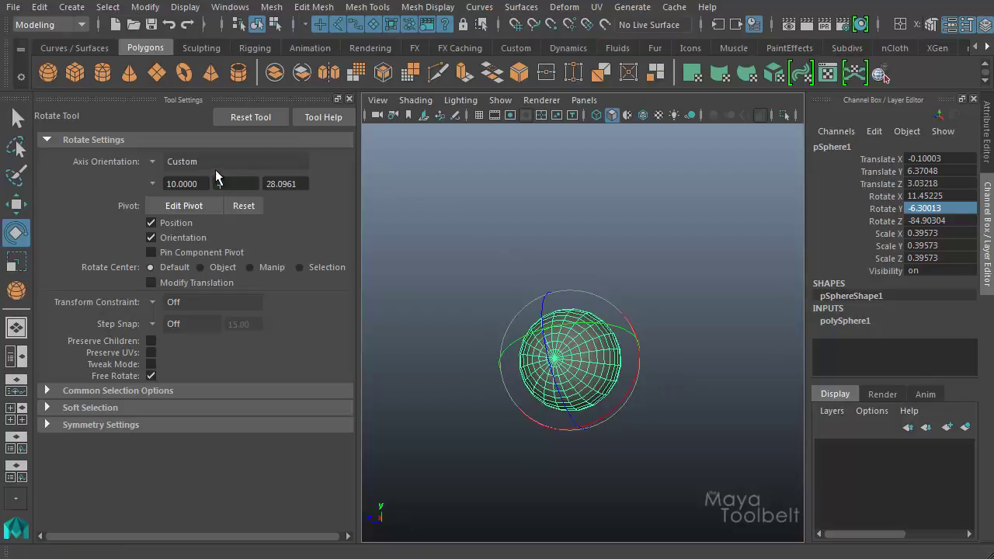
text(-20)
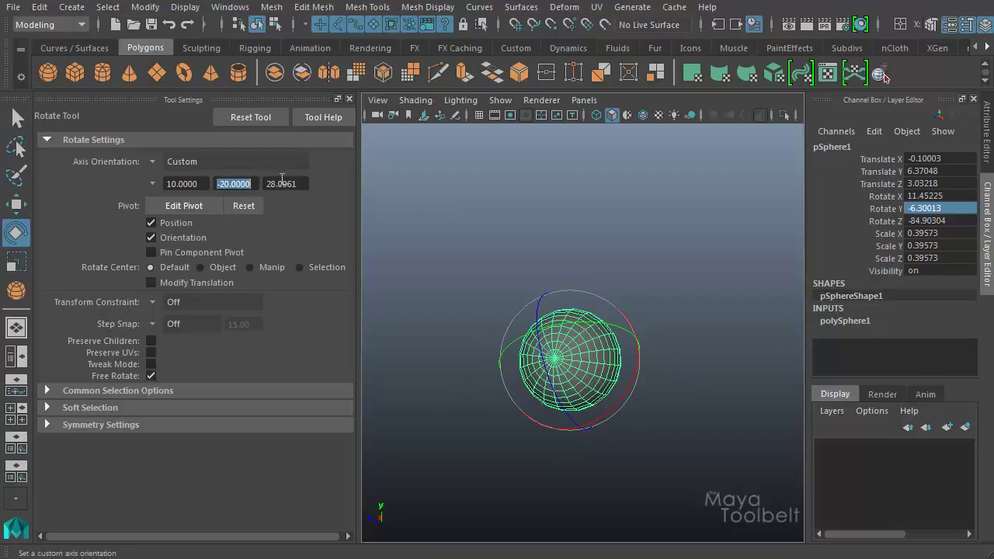
click(292, 183)
text(45)
key(Return)
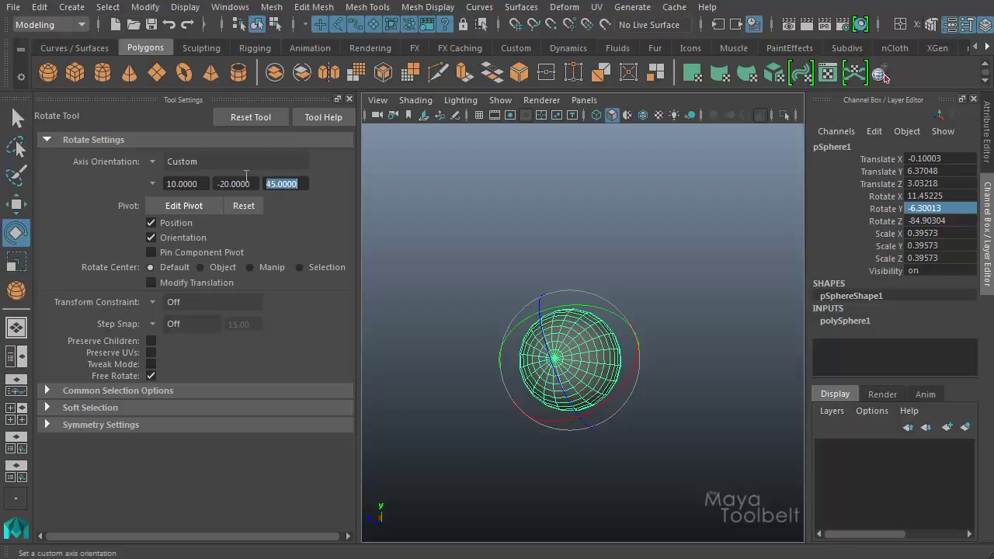
Try rotating the sphere around the green ring of the custom-oriented manipulator, then undo the rotation
alt+drag(704, 369, 661, 328)
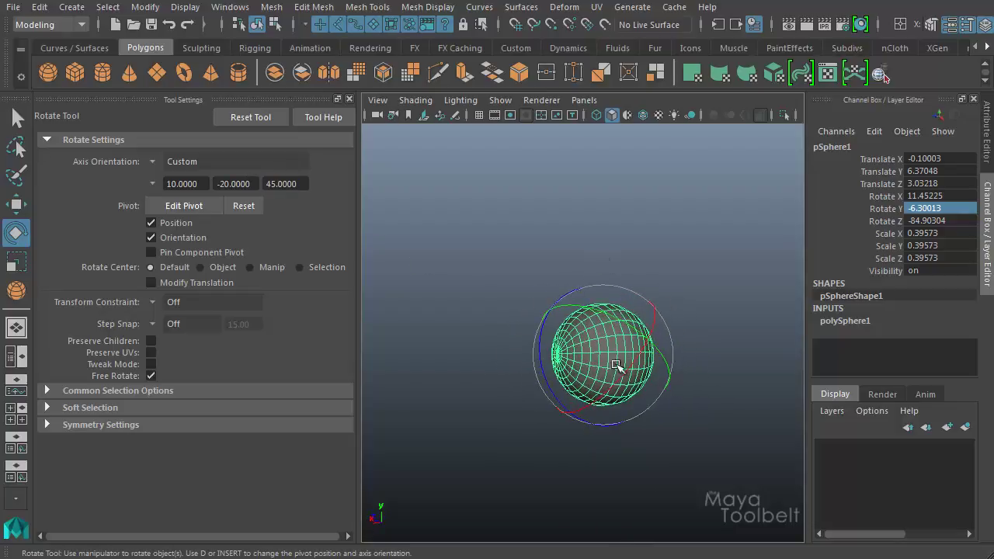
alt+drag(528, 410, 603, 415)
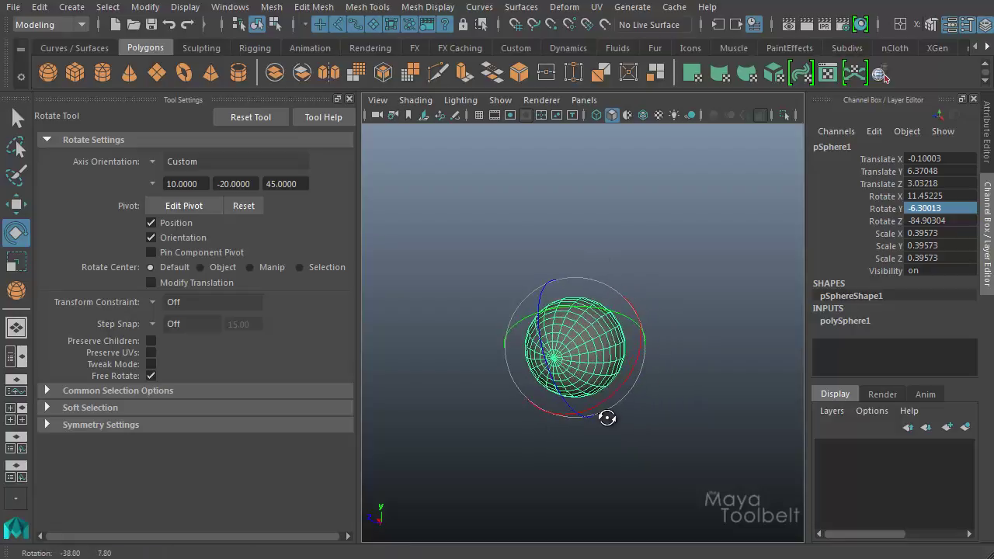
alt+drag(649, 389, 579, 373)
drag(595, 312, 617, 341)
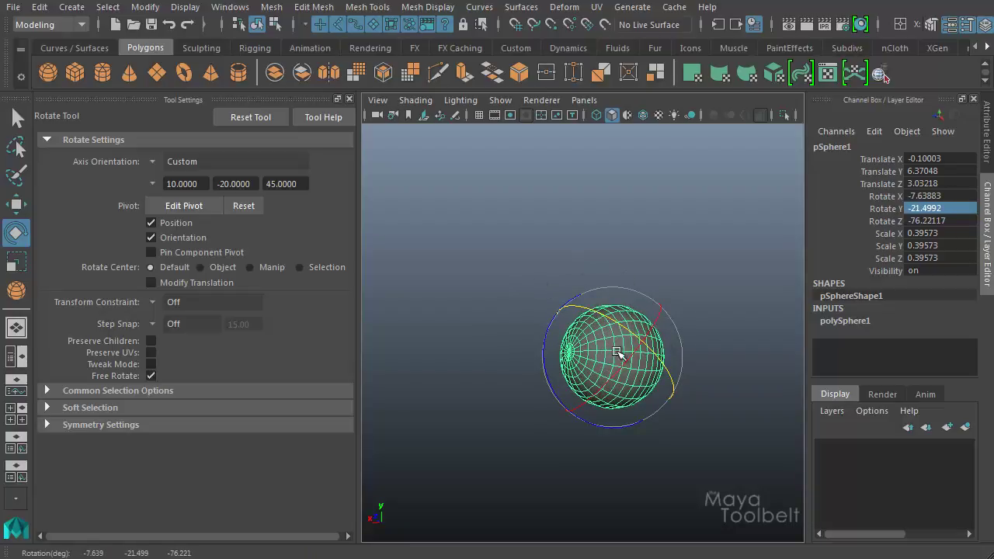
drag(675, 386, 607, 402)
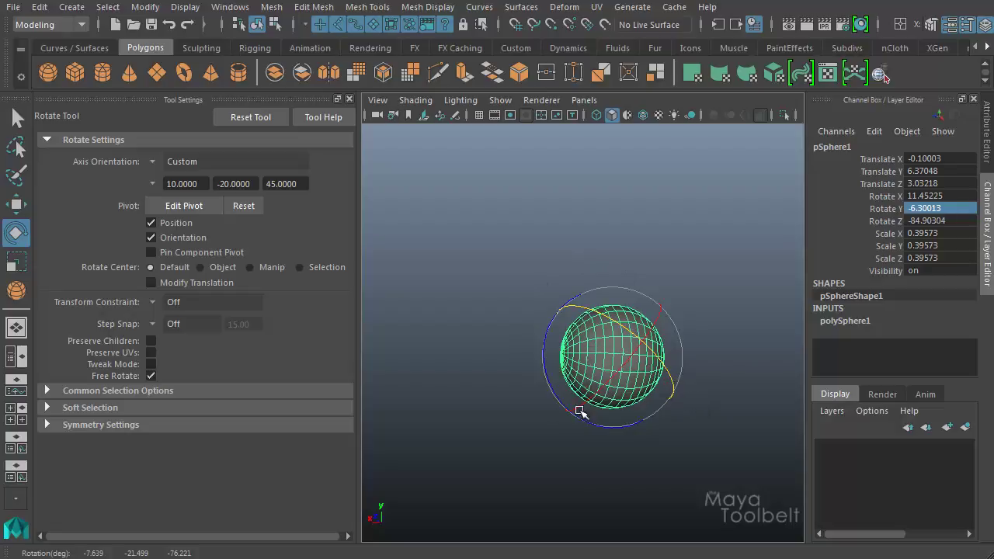
Switch the axis orientation to Gimbal and reset the custom axis angles
click(233, 161)
click(200, 198)
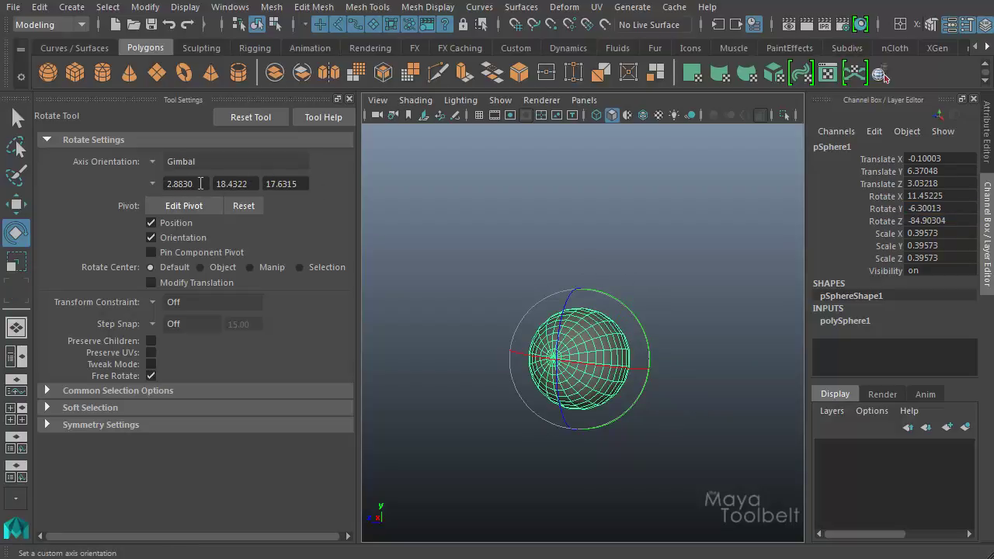
click(152, 185)
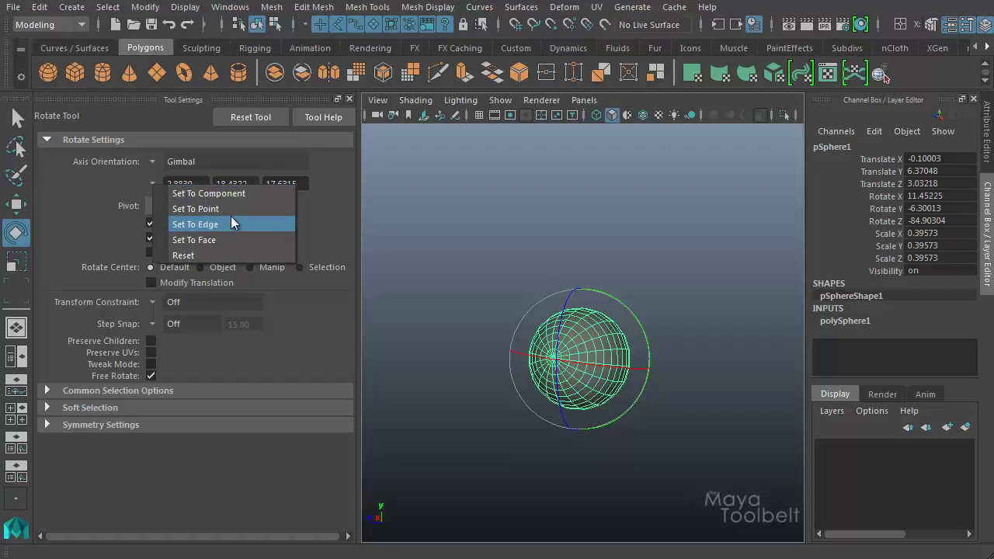
click(203, 256)
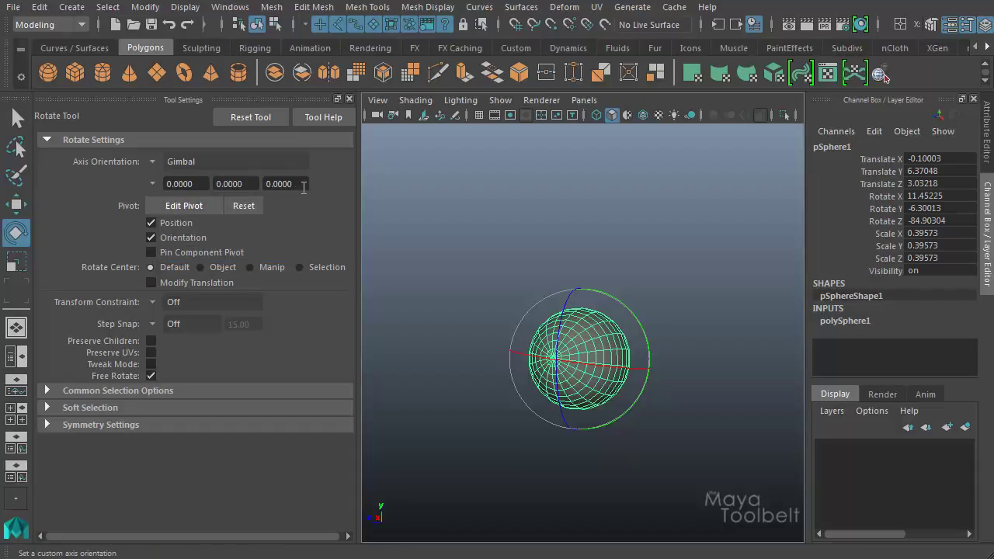
Set the axis orientation to Custom using the reset angles
click(159, 162)
click(184, 229)
alt+drag(444, 251, 422, 217)
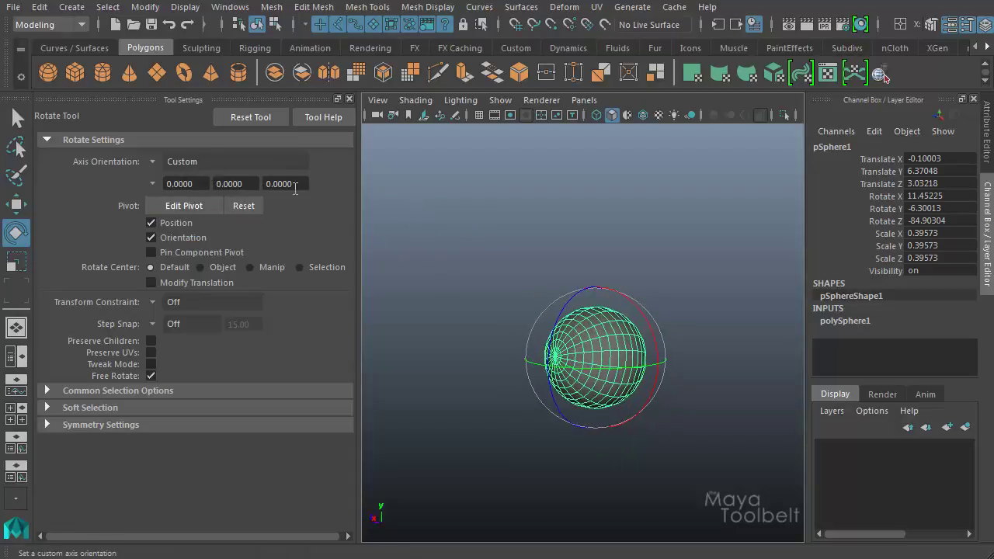
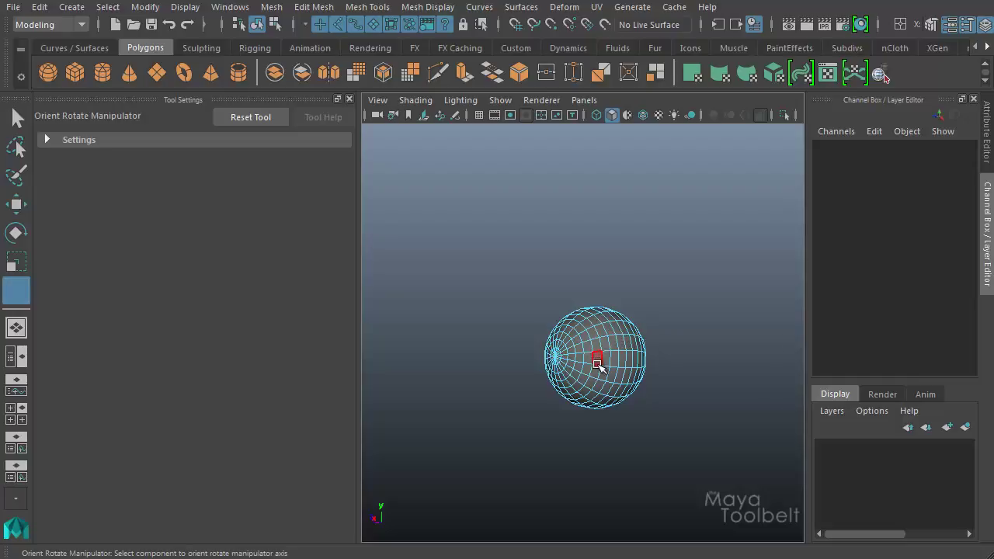
Orient the custom rotate axis to the vertex at the sphere's pole and examine the manipulator's alignment
scroll(599, 379, up, 5)
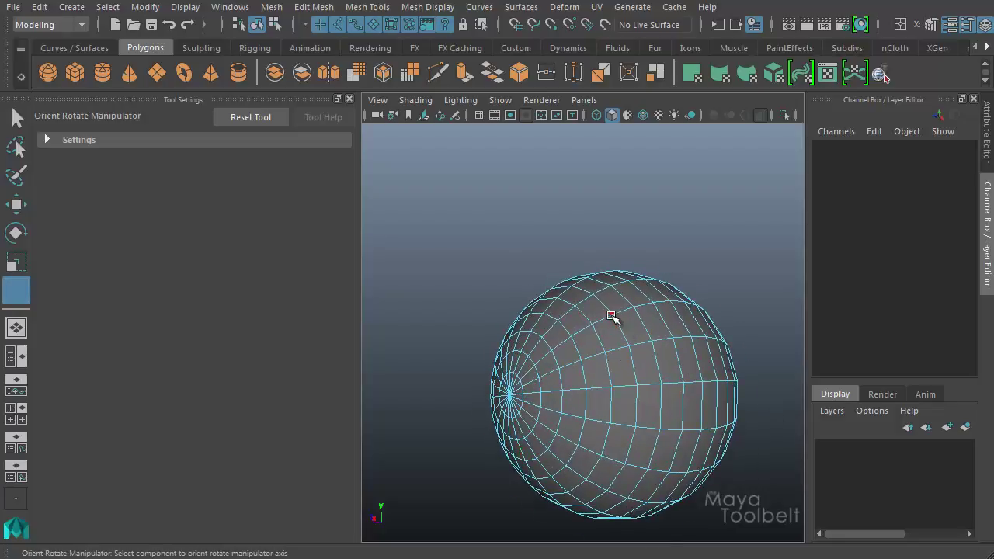
click(508, 394)
alt+drag(606, 278, 709, 262)
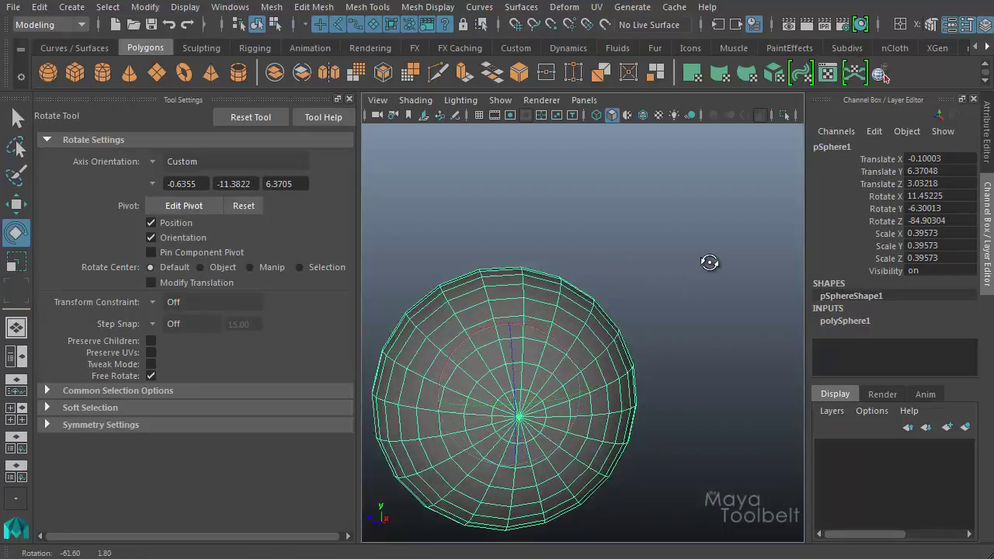
alt+right_drag(655, 248, 676, 248)
alt+drag(676, 248, 533, 260)
alt+right_drag(533, 260, 450, 242)
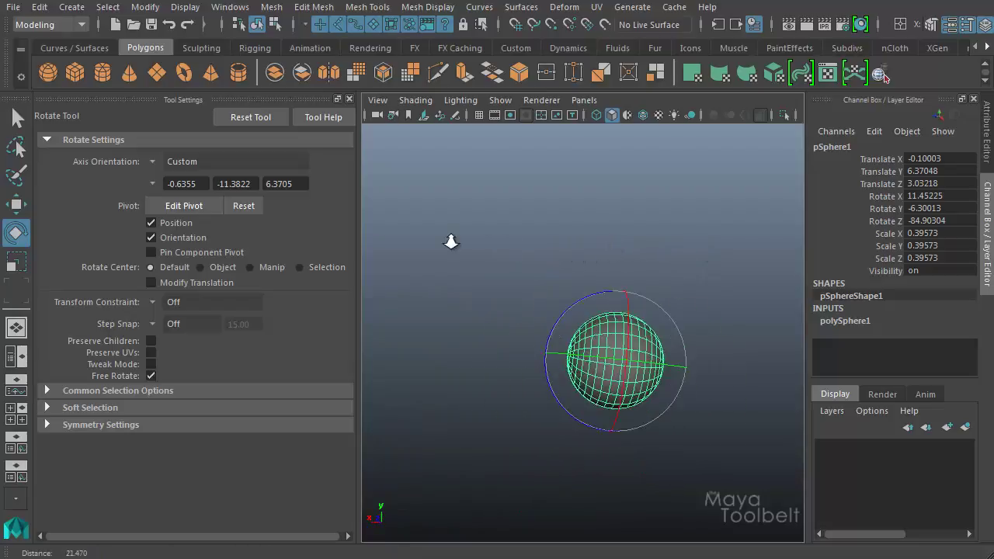
alt+drag(450, 242, 502, 378)
alt+drag(545, 344, 559, 365)
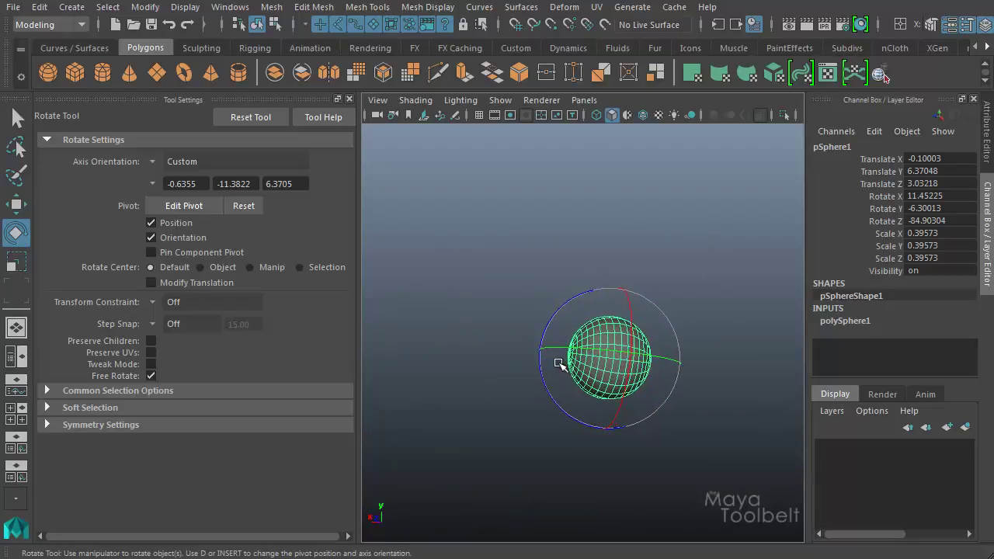
Orient the custom rotate axis to another component on the sphere's surface using Set To Component, and examine the manipulator's alignment
alt+drag(510, 411, 481, 396)
click(152, 183)
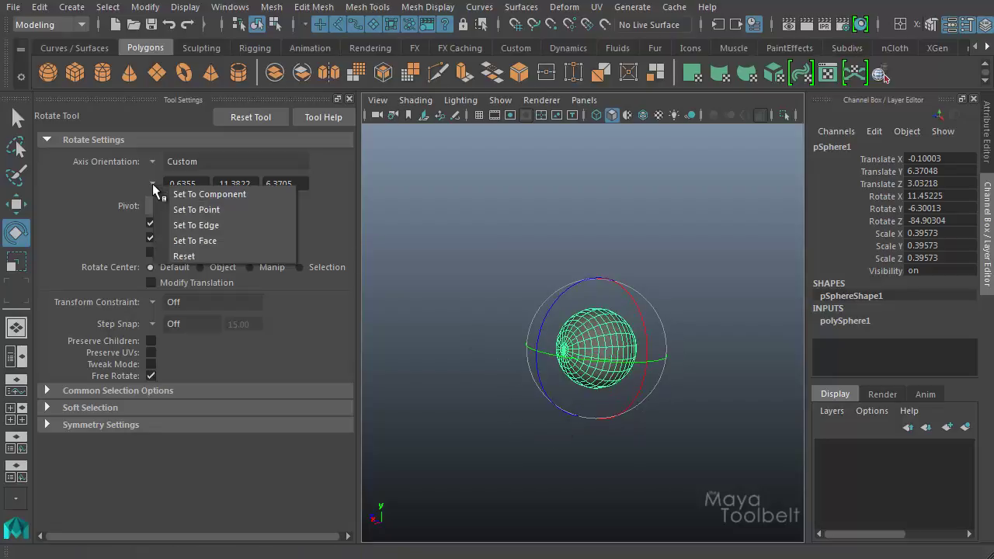
click(192, 194)
alt+right_drag(468, 371, 539, 348)
click(652, 321)
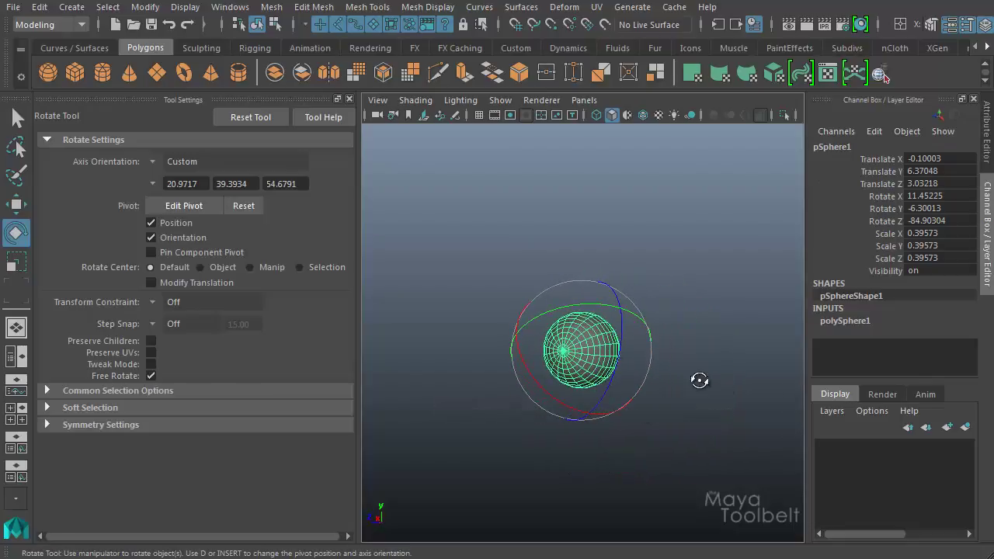
alt+drag(699, 379, 611, 336)
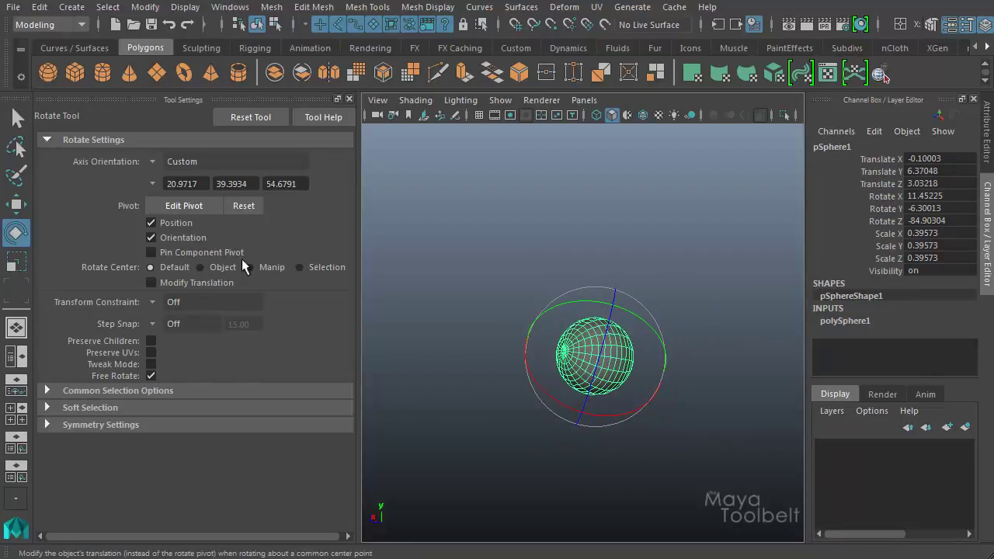
Orient the custom rotate axis towards a vertex on the sphere's upper edge using Set To Point
click(152, 183)
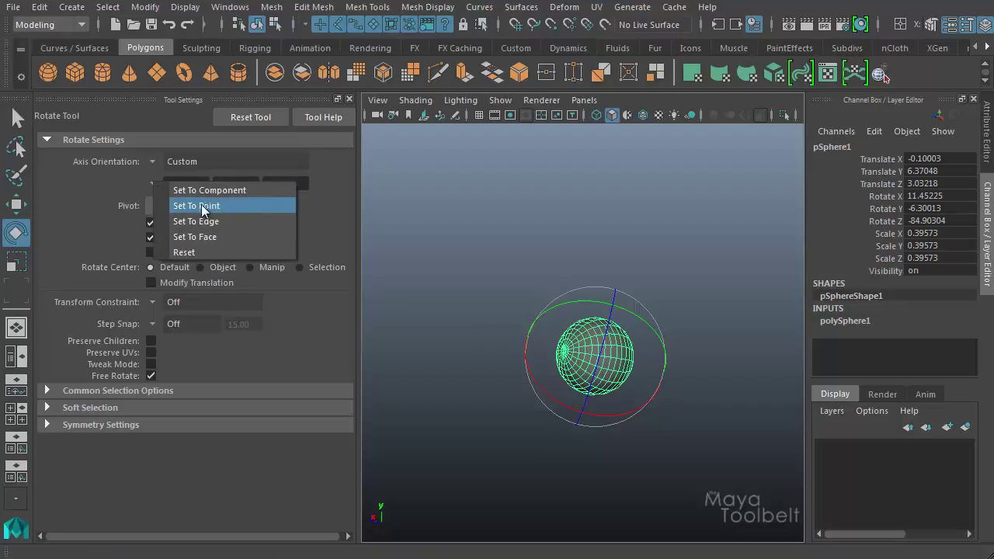
click(199, 206)
scroll(621, 346, up, 5)
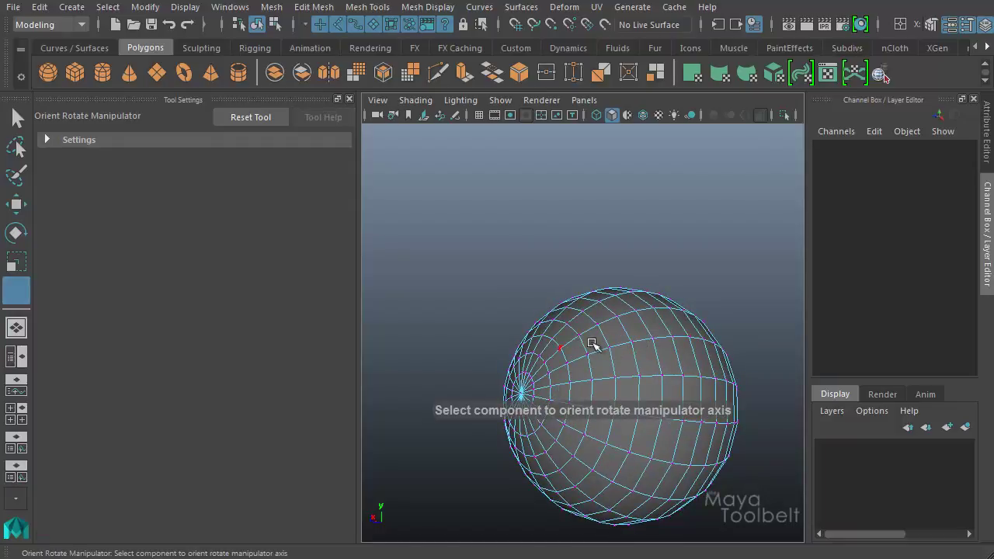
click(595, 291)
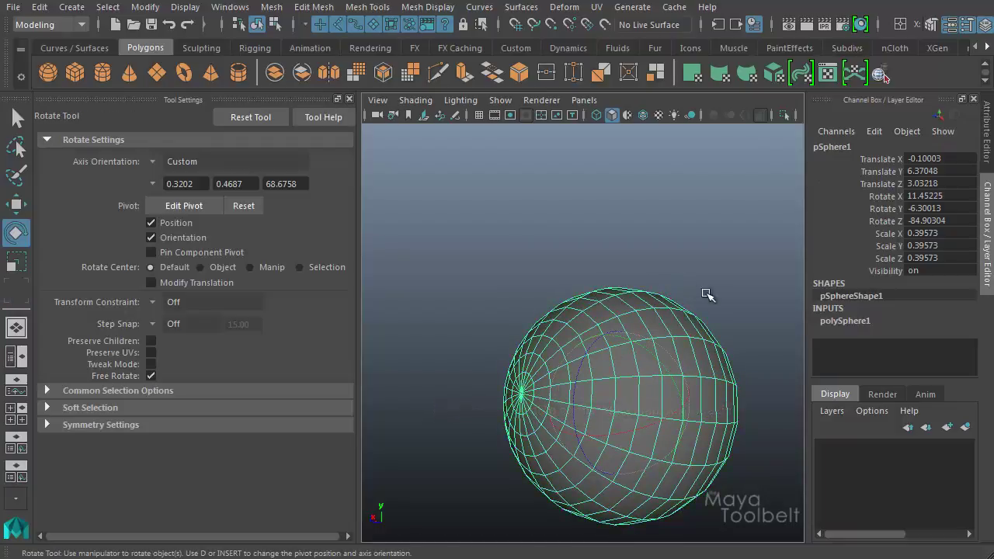
scroll(510, 275, down, 4)
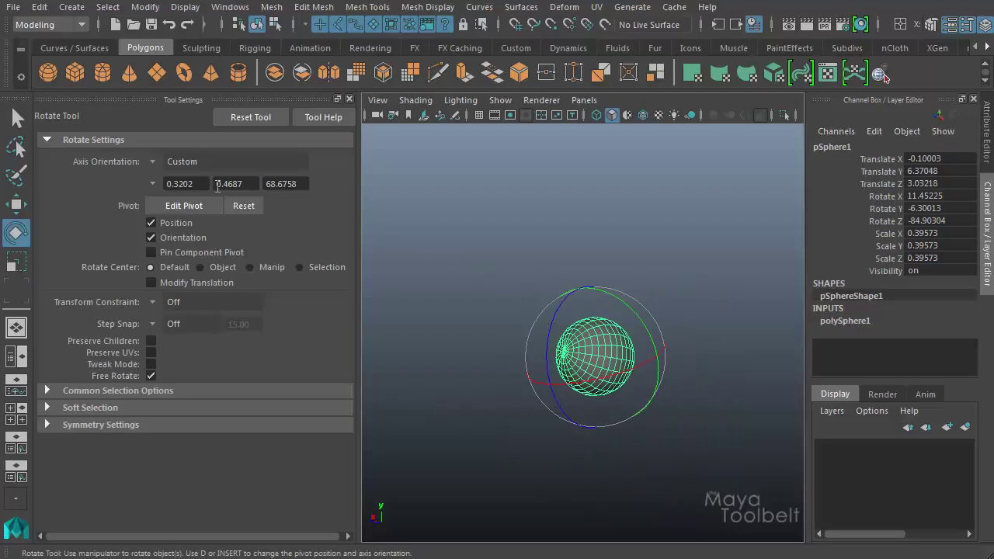
Reset the custom rotate axis angles and examine the manipulator from another angle
click(153, 183)
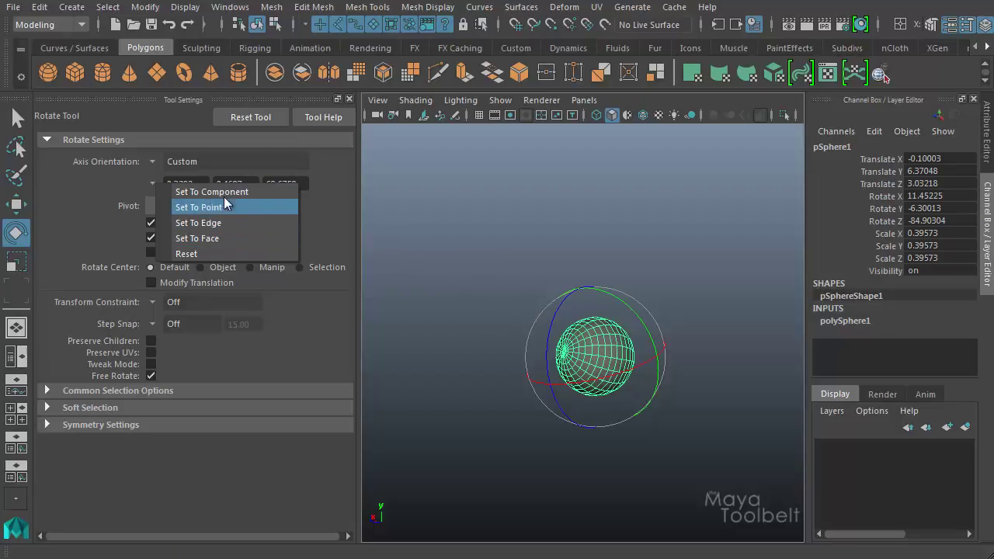
click(196, 253)
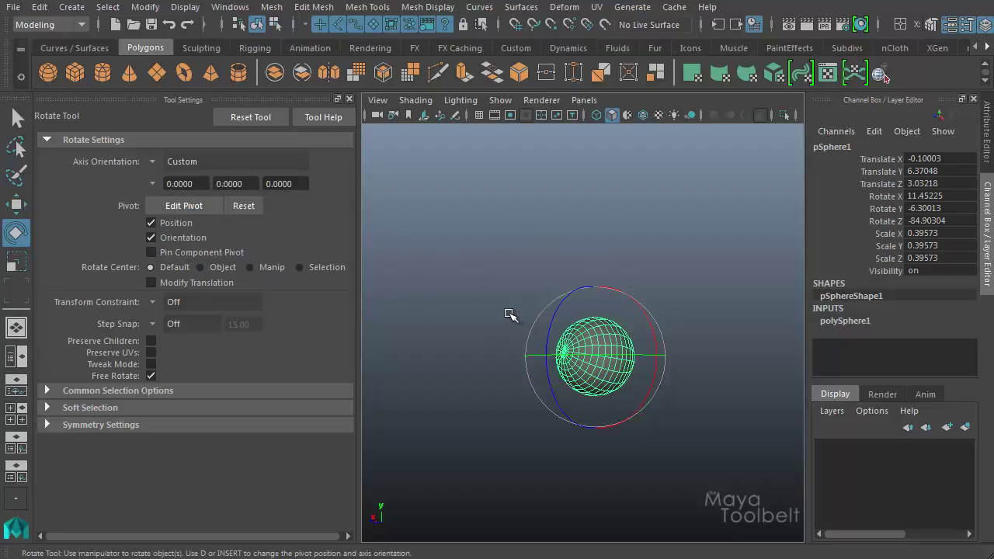
alt+drag(515, 217, 517, 401)
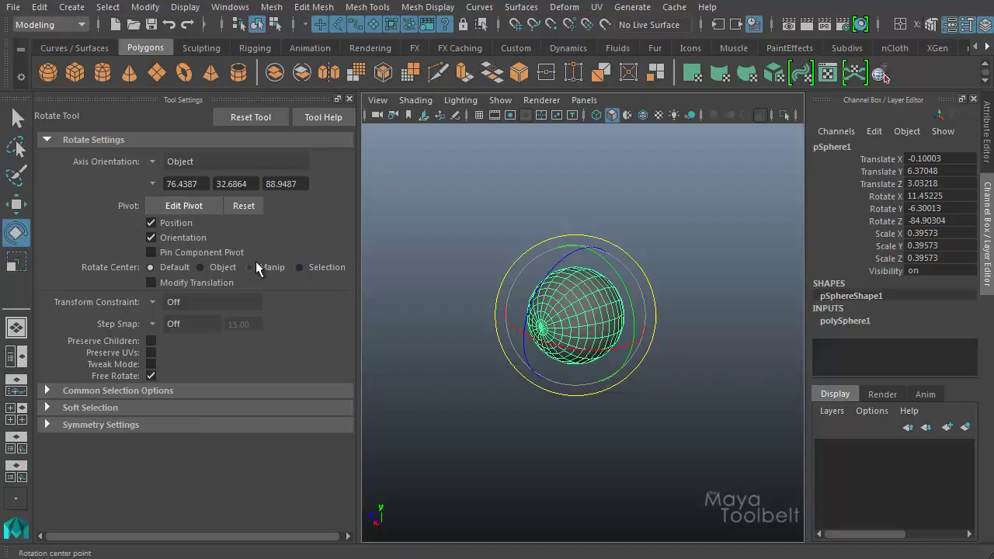
Try moving the sphere's pivot outside the mesh along its green and blue axes, then leave pivot editing and inspect the offset manipulator
click(173, 209)
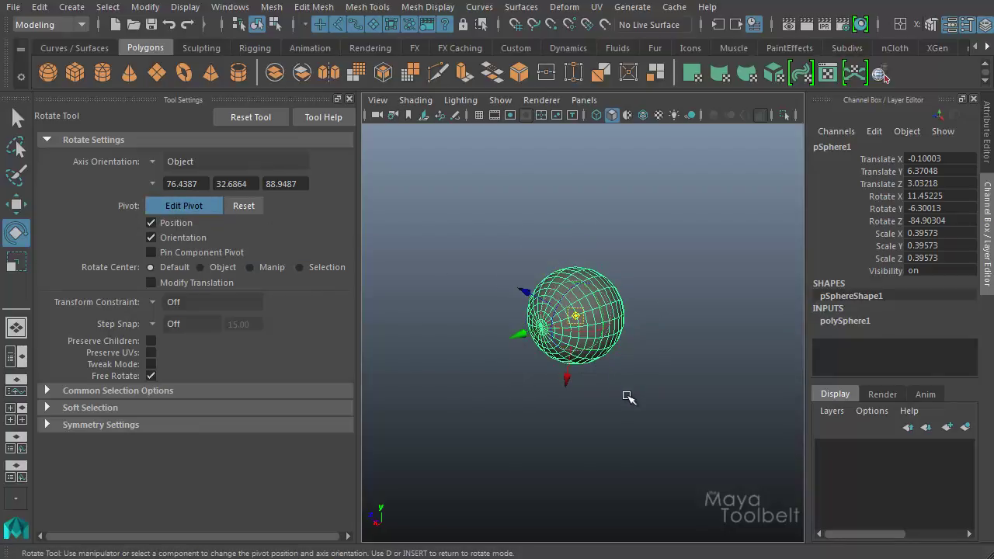
drag(638, 398, 551, 371)
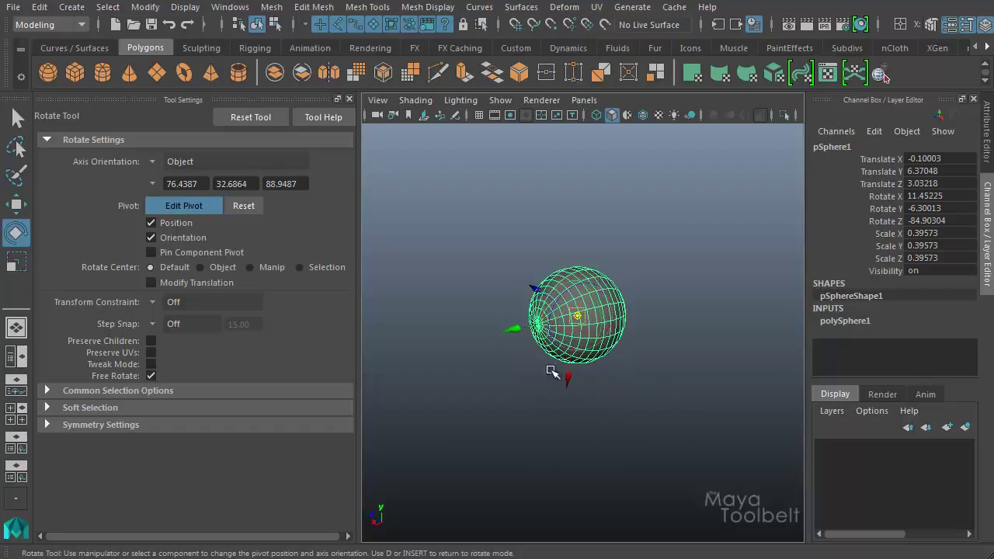
drag(516, 329, 395, 373)
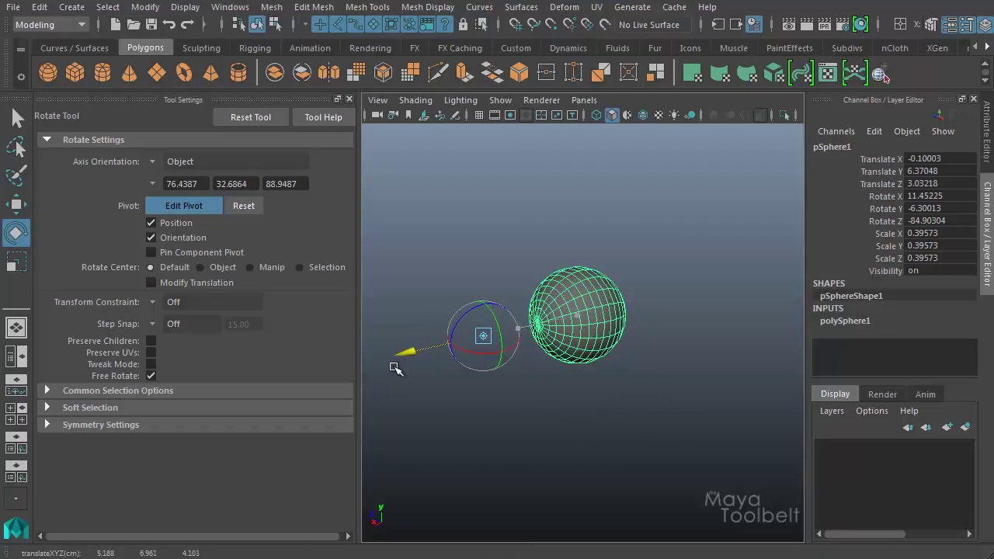
drag(440, 307, 507, 363)
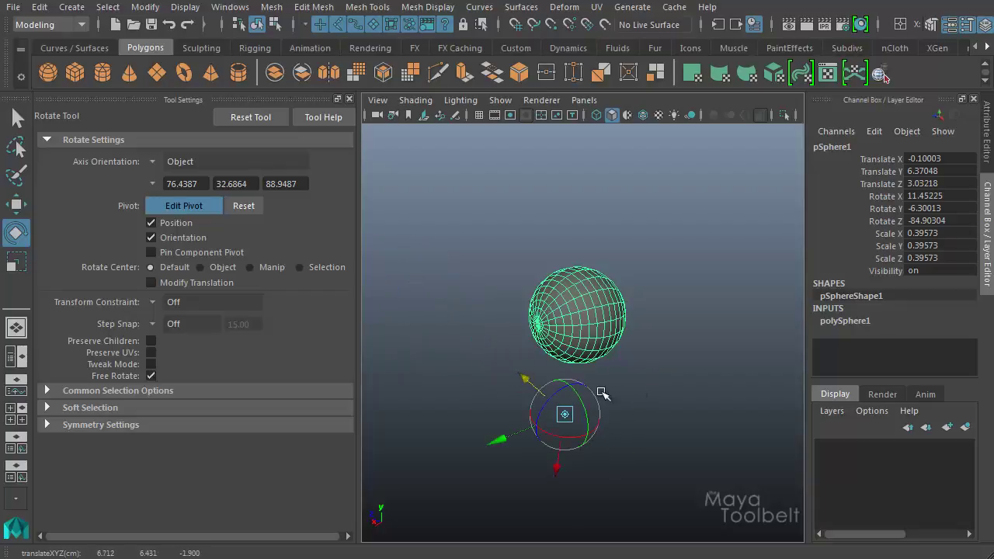
key(Insert)
drag(602, 393, 702, 375)
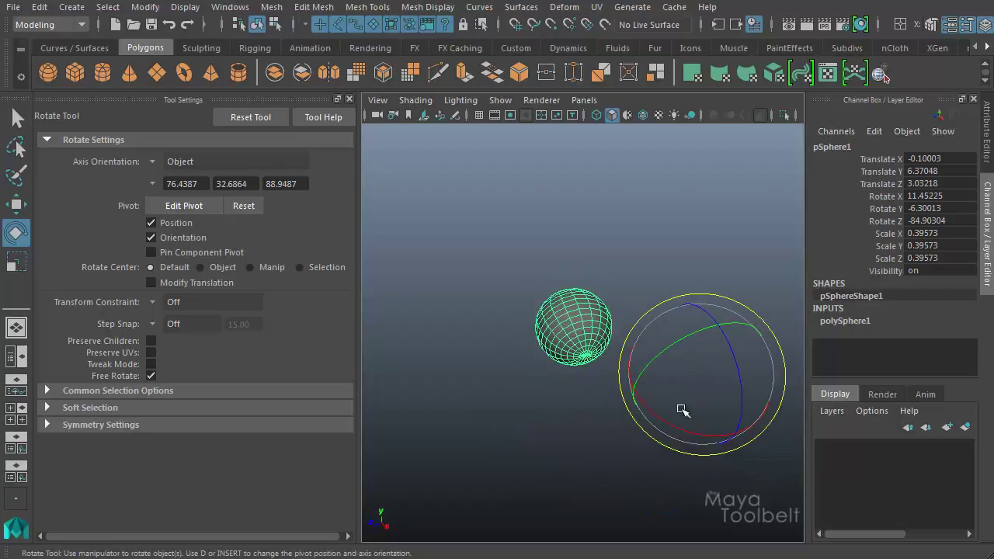
drag(682, 410, 619, 420)
Move the pivot along its green axis to just outside the sphere's pole, then toggle pivot editing on and off
key(Insert)
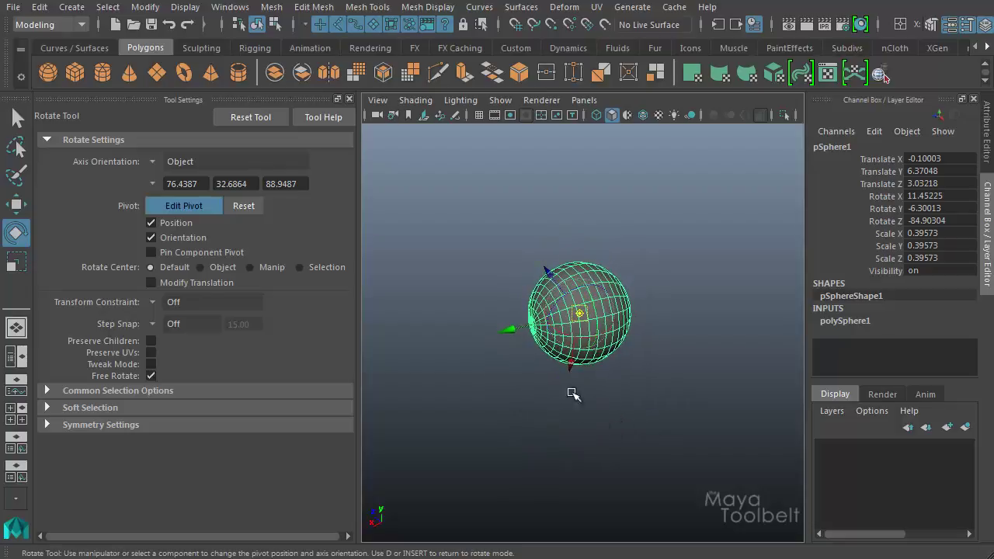
drag(508, 330, 459, 375)
key(d)
key(d)
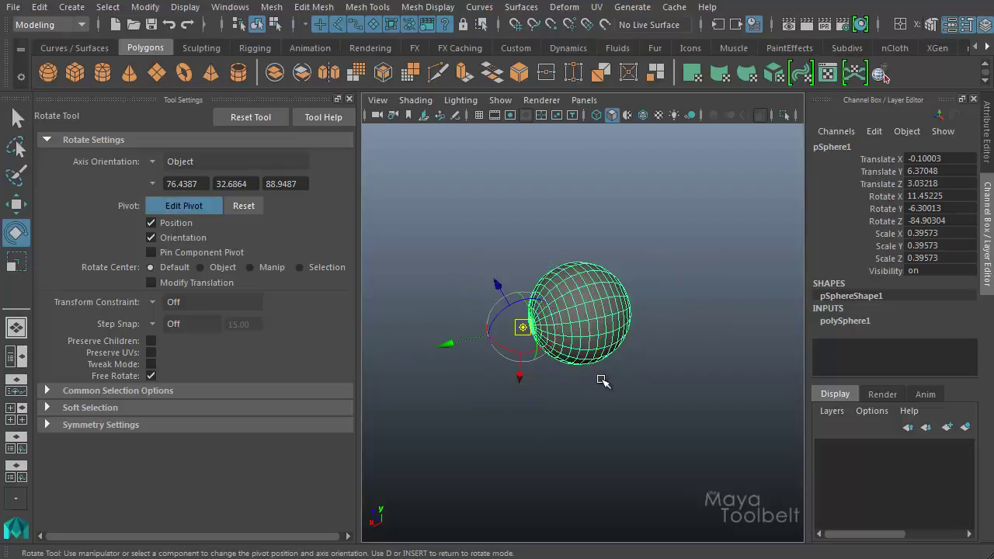
key(d)
key(d)
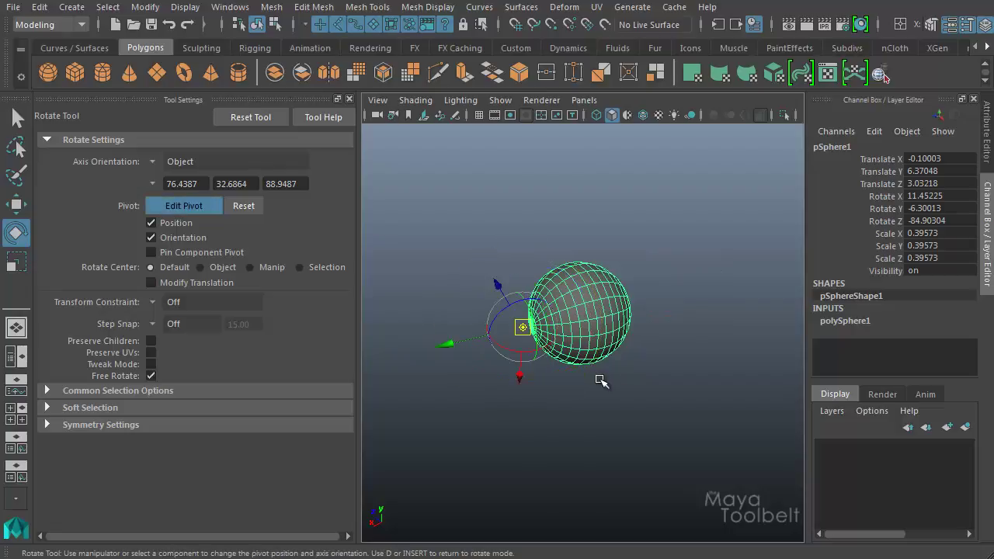
click(199, 207)
click(199, 206)
key(d)
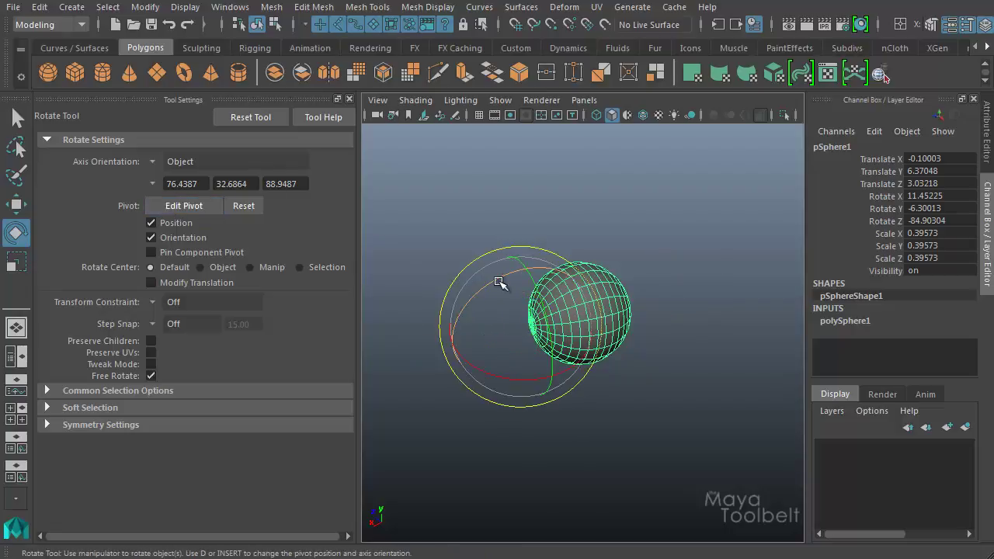
Move the pivot farther out along its green axis, leave pivot editing, and reset the pivot to its default location
key(d)
drag(492, 324, 386, 358)
key(d)
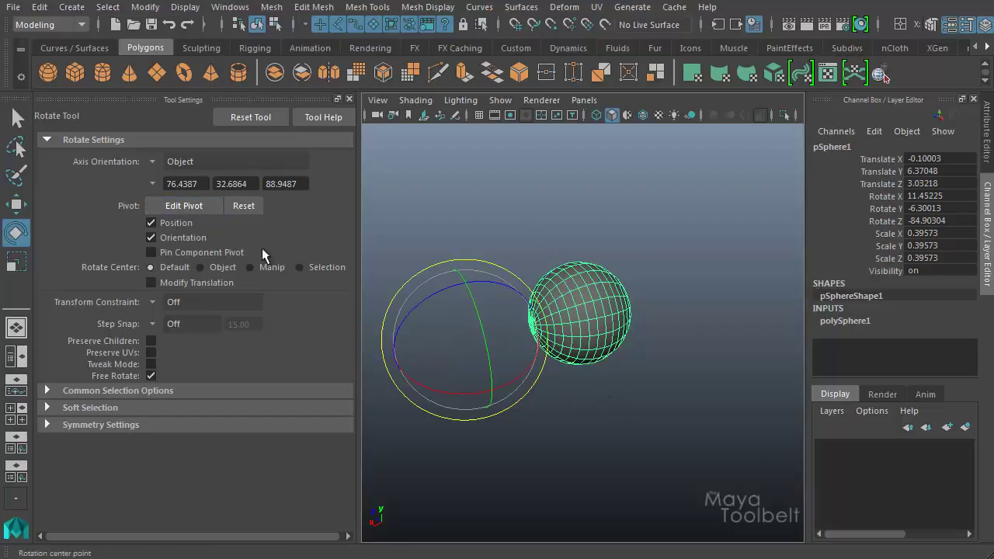
click(251, 203)
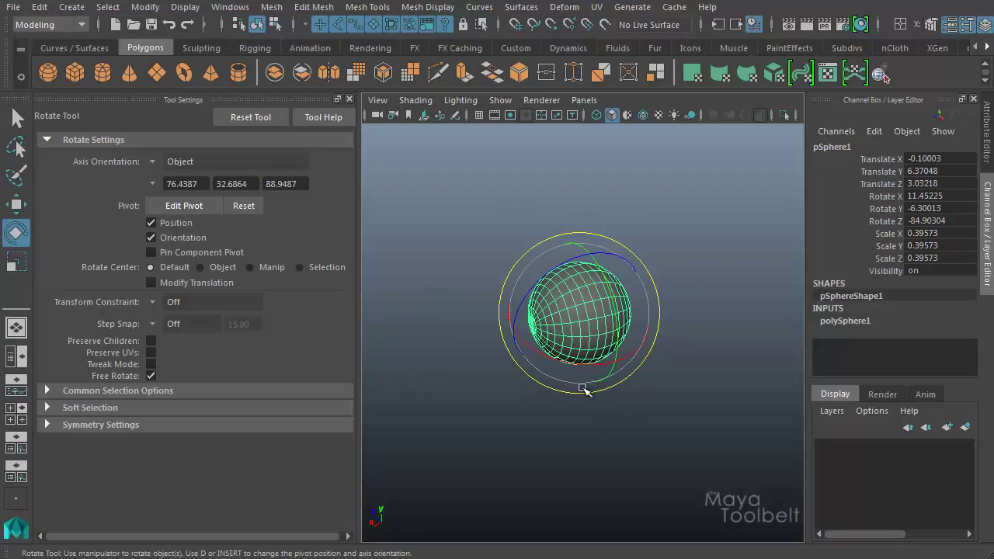
Enable pivot editing and move the pivot away from the sphere along its green axis
middle_drag(572, 421, 606, 395)
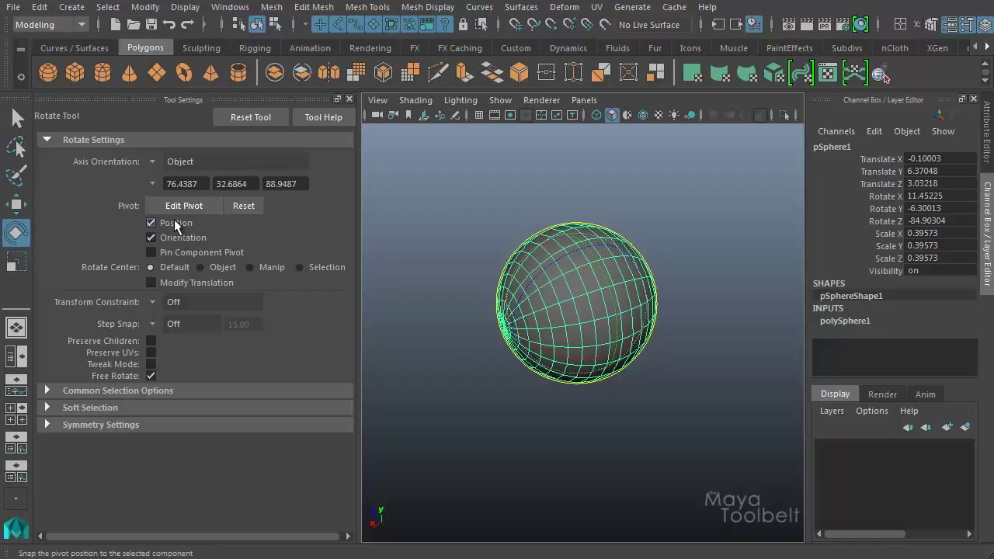
alt+right_drag(618, 422, 541, 406)
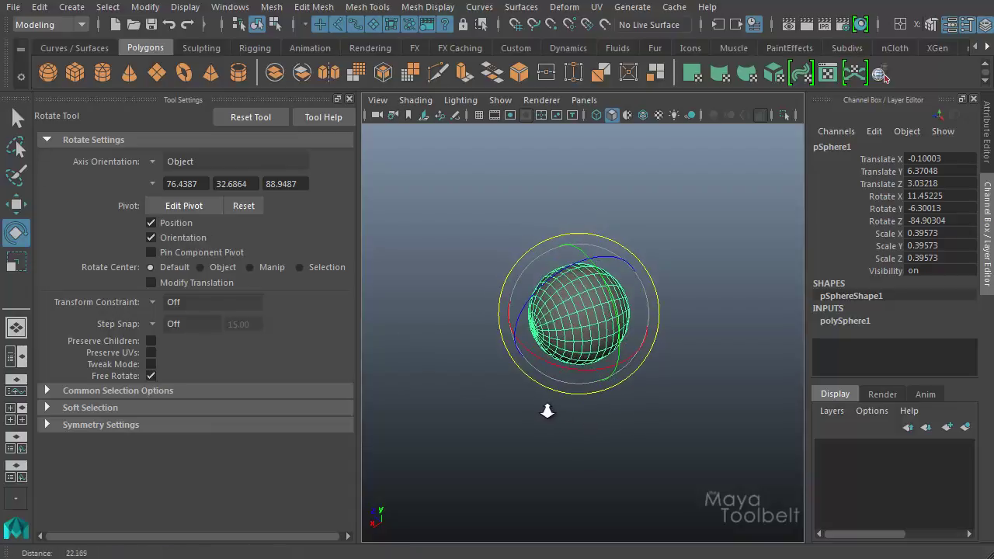
click(186, 208)
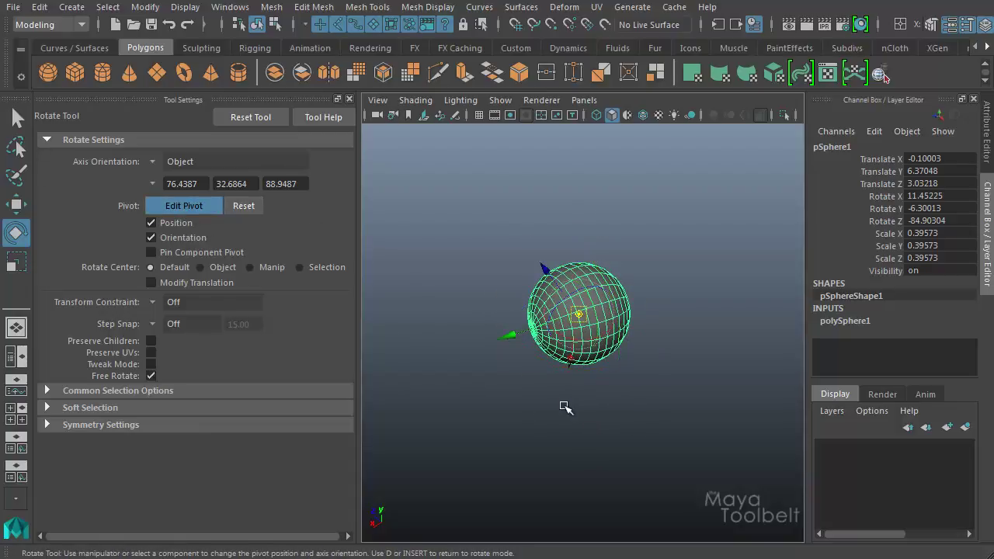
drag(508, 333, 497, 357)
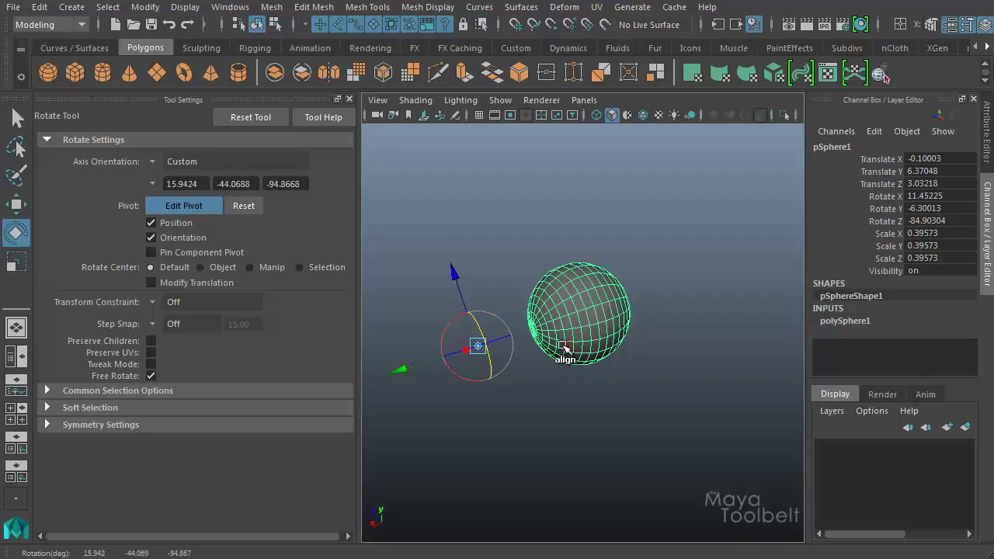
Snap the pivot's position and orientation to a face on the sphere's upper surface, and examine its alignment
key(f)
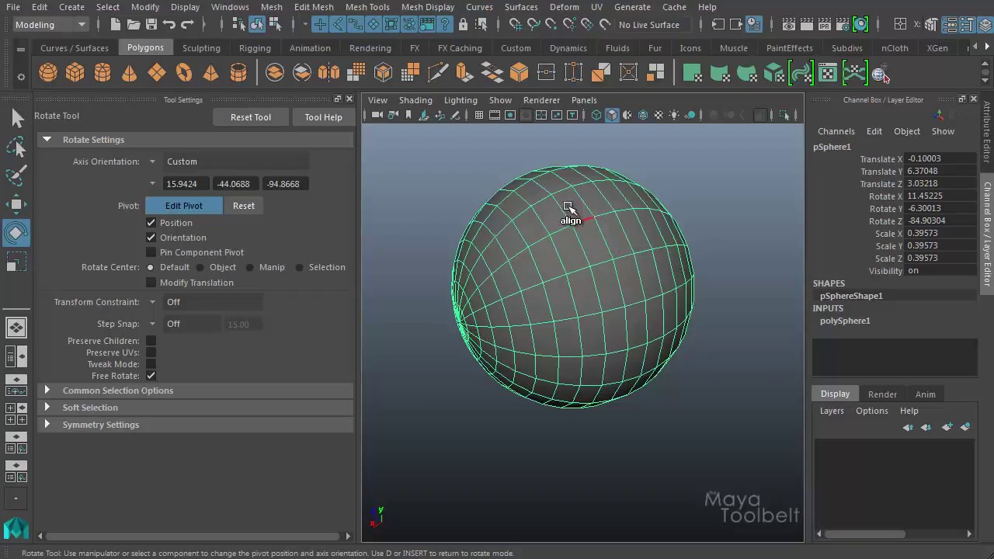
click(591, 241)
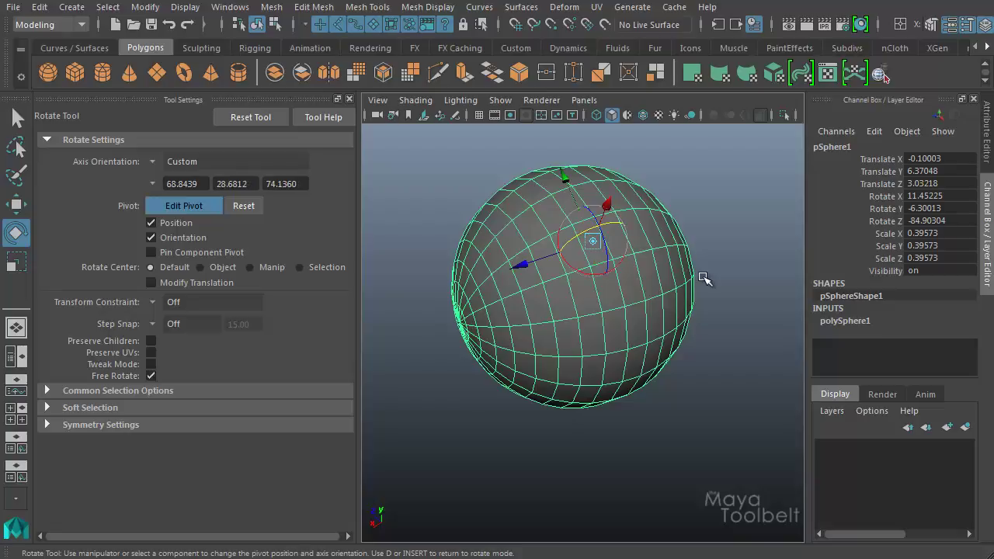
alt+drag(622, 351, 695, 335)
alt+drag(599, 432, 624, 406)
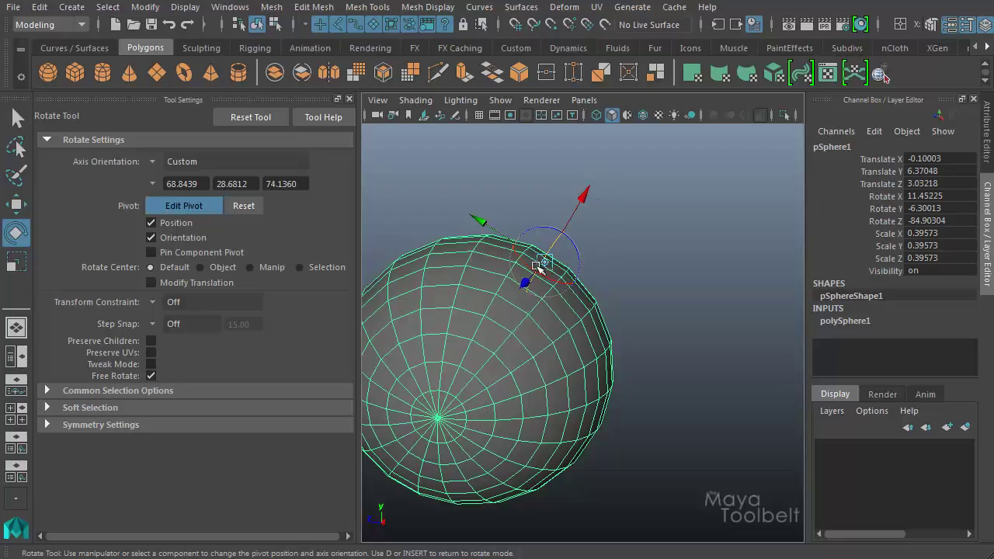
scroll(587, 310, up, 2)
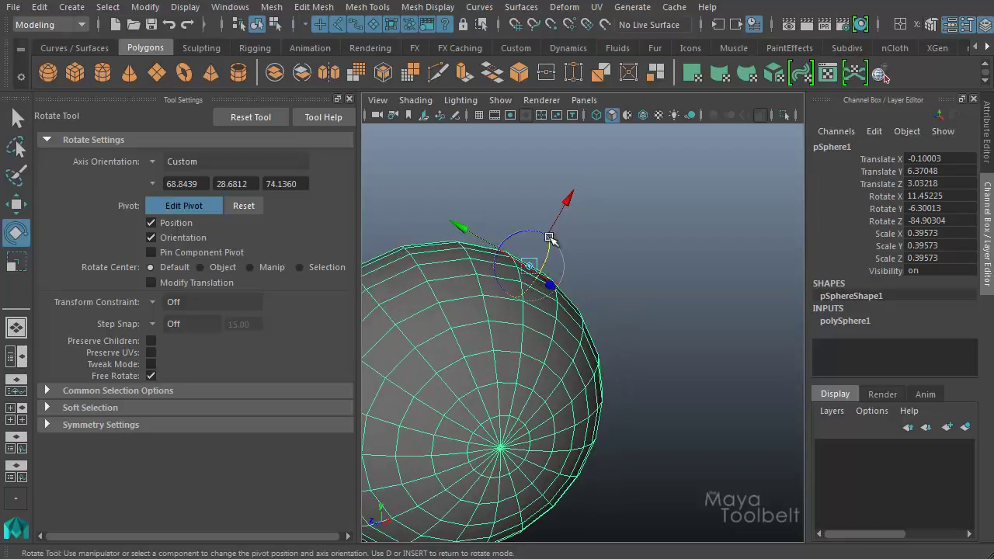
scroll(590, 311, down, 3)
Snap the pivot to several other components in turn, ending on the sphere's upper surface between the pole and the rim
alt+drag(528, 318, 450, 277)
click(448, 293)
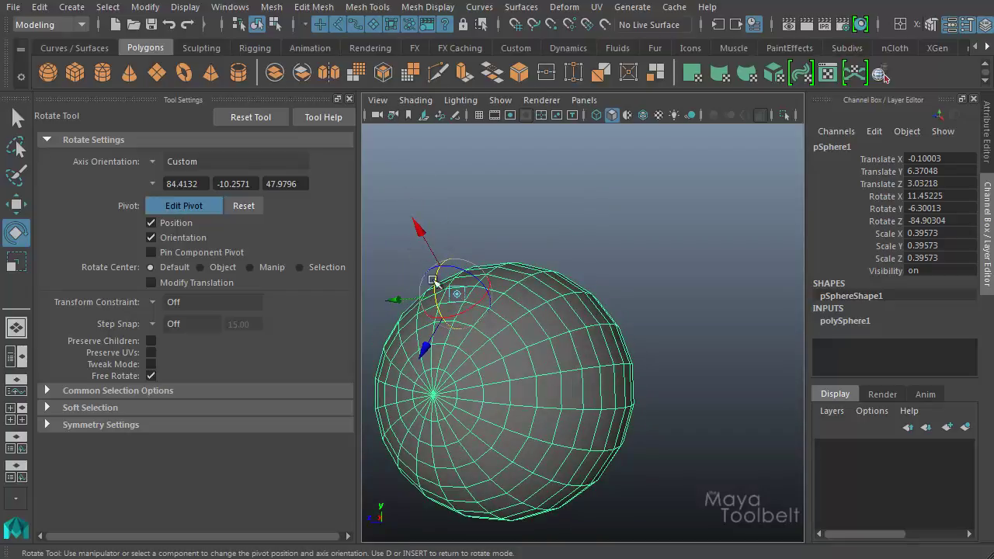
alt+drag(660, 349, 537, 295)
click(616, 298)
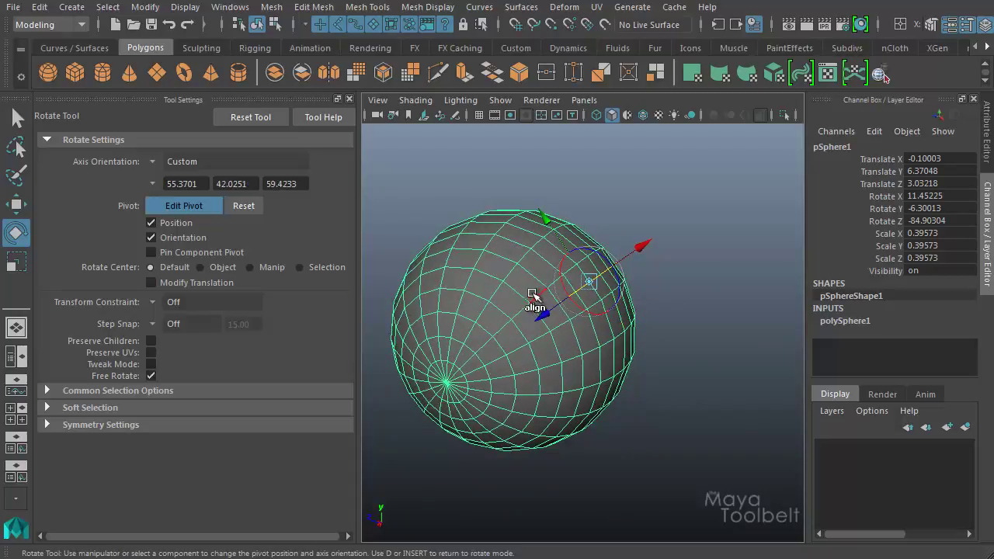
click(505, 281)
mouse_move(656, 347)
alt+mouse_down()
mouse_move(514, 348)
mouse_move(660, 350)
mouse_move(654, 328)
alt+mouse_up()
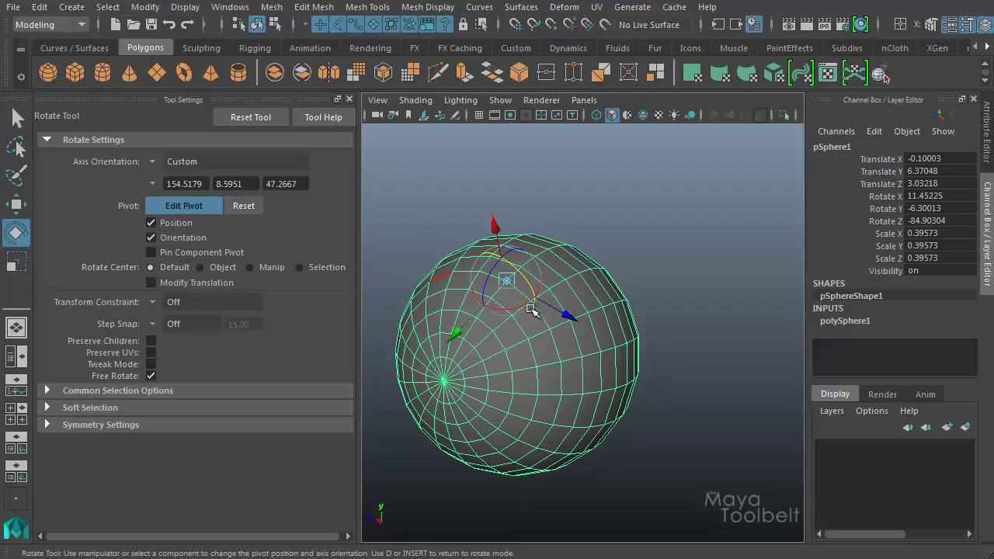
Turn off pivot position snapping, then match only the pivot's orientation to a face on the sphere's upper surface
alt+drag(714, 365, 590, 310)
click(183, 225)
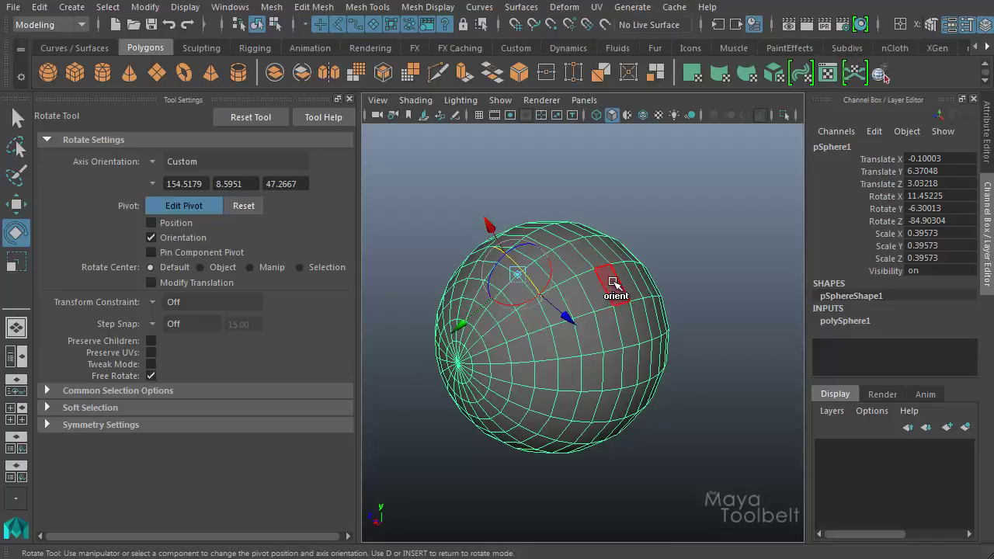
click(613, 284)
alt+drag(610, 284, 638, 315)
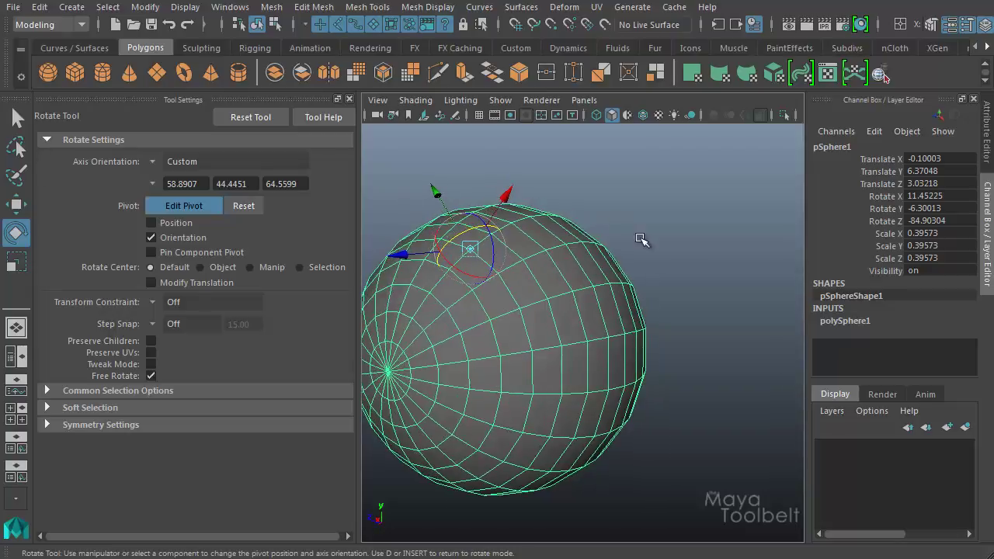
alt+drag(640, 239, 627, 275)
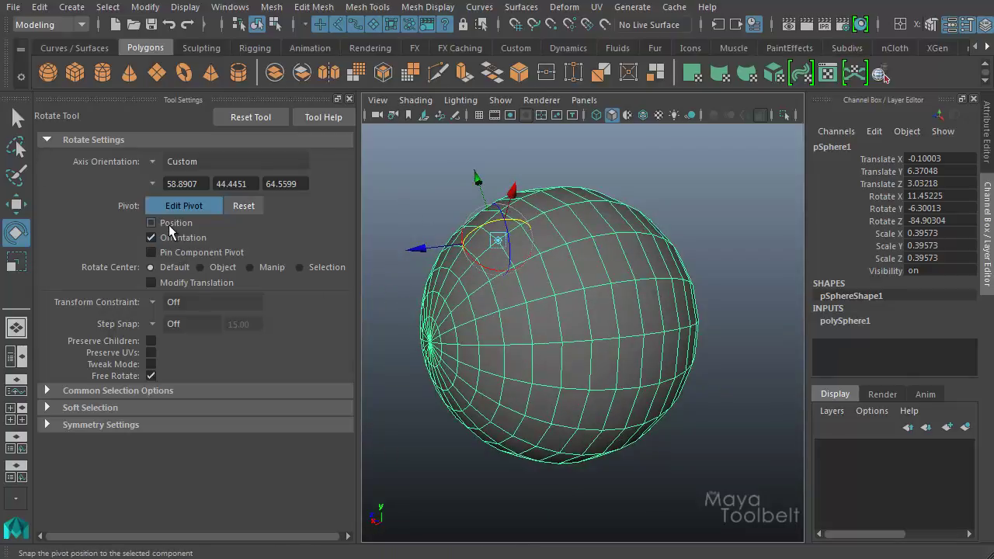
Turn pivot position snapping back on and snap the pivot's position and orientation to a face on the sphere's upper surface
click(176, 225)
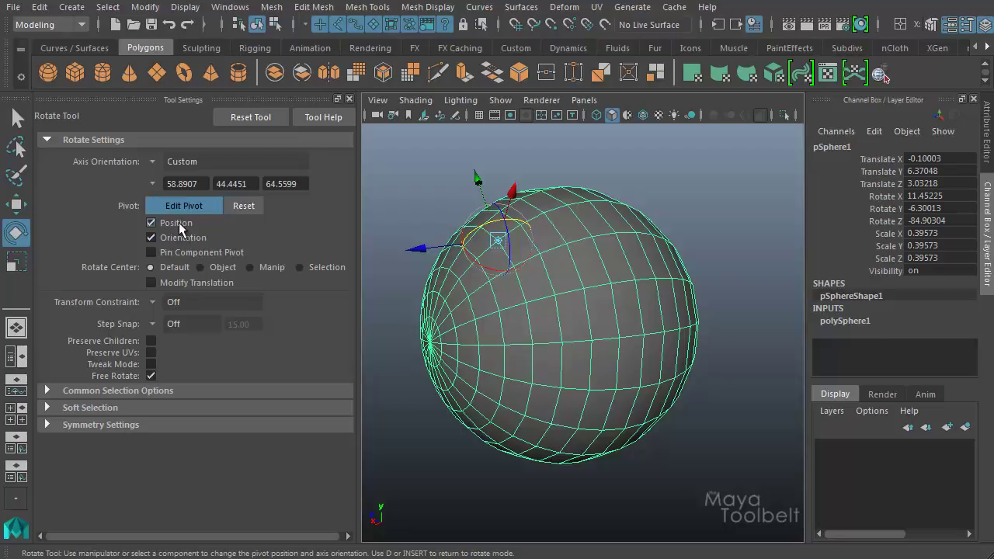
click(610, 264)
alt+drag(607, 281, 532, 272)
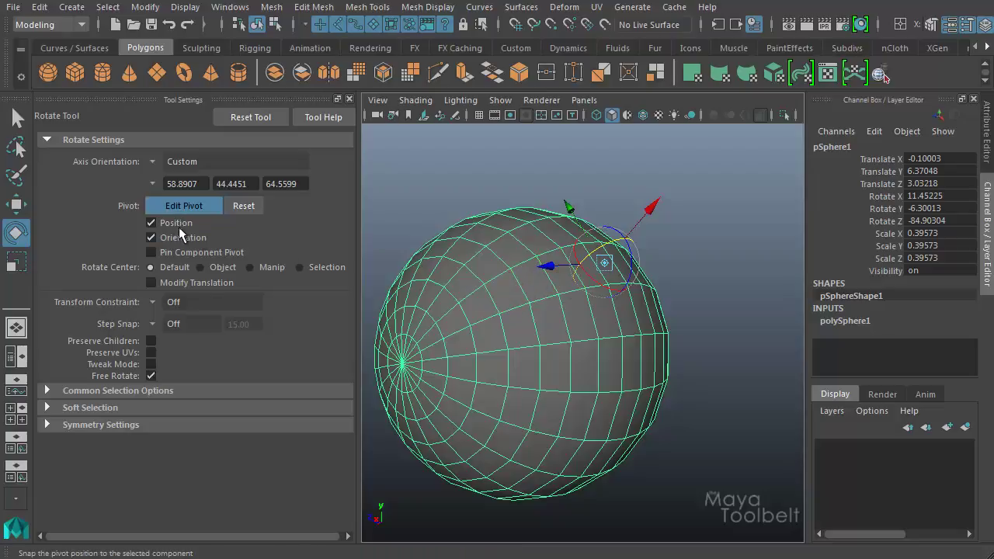
Turn off pivot orientation snapping and snap only the pivot's position to a face above the sphere's pole
click(176, 237)
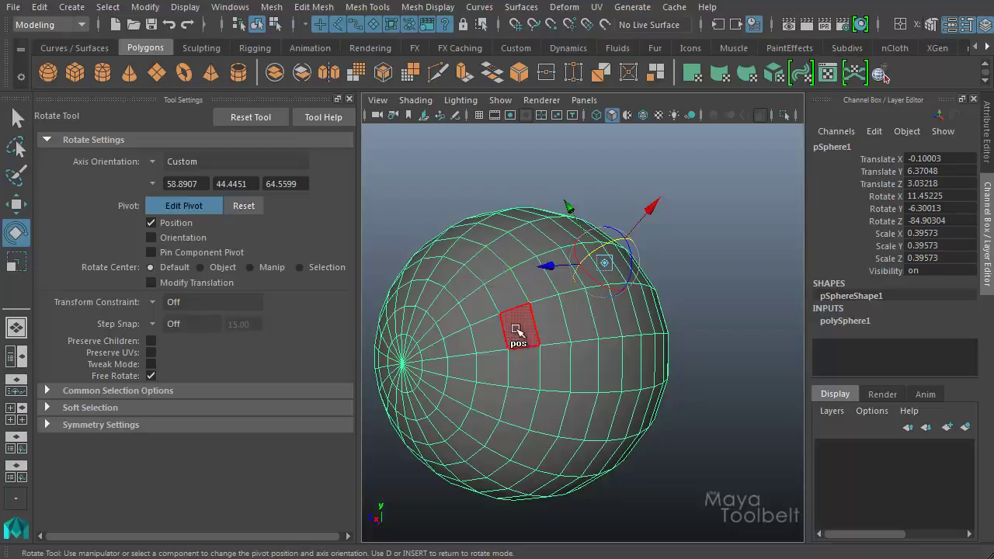
drag(488, 339, 530, 346)
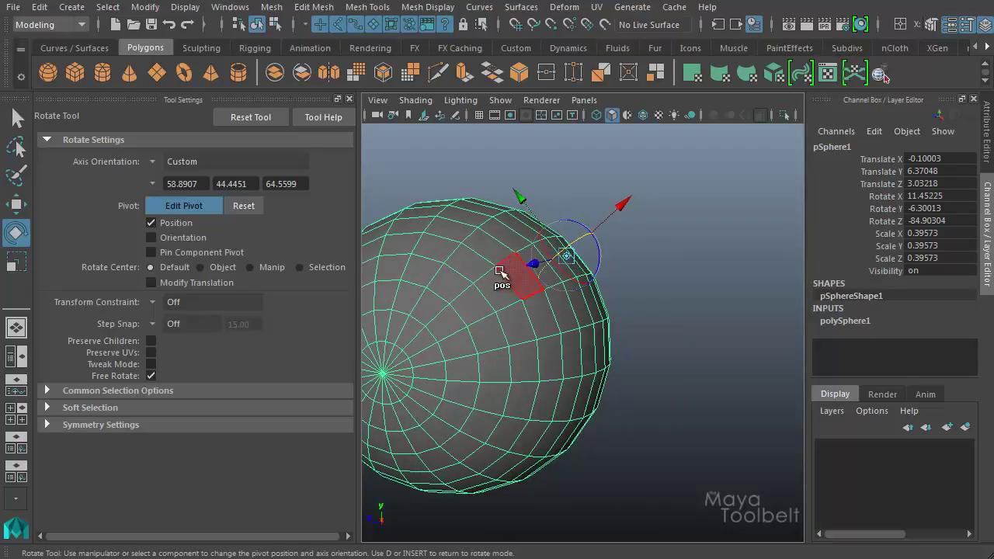
alt+middle_drag(515, 344, 610, 349)
alt+drag(610, 349, 675, 305)
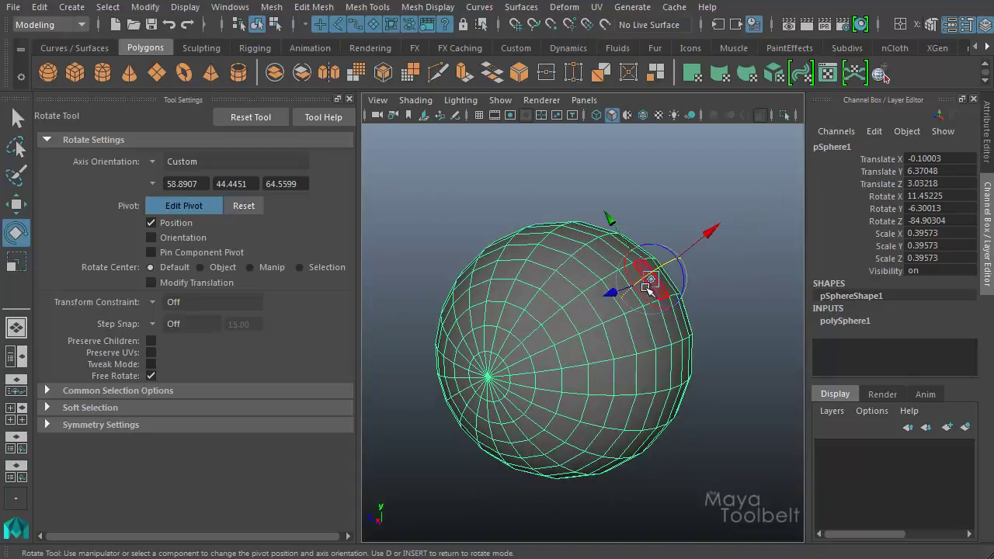
click(500, 293)
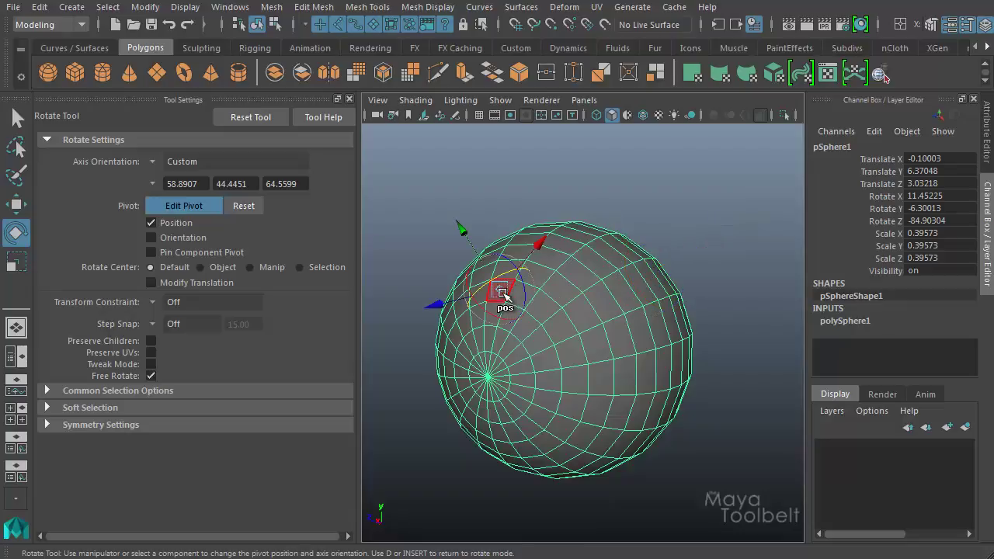
Turn pivot orientation snapping back on and snap the pivot to the vertex at the sphere's pole
click(177, 238)
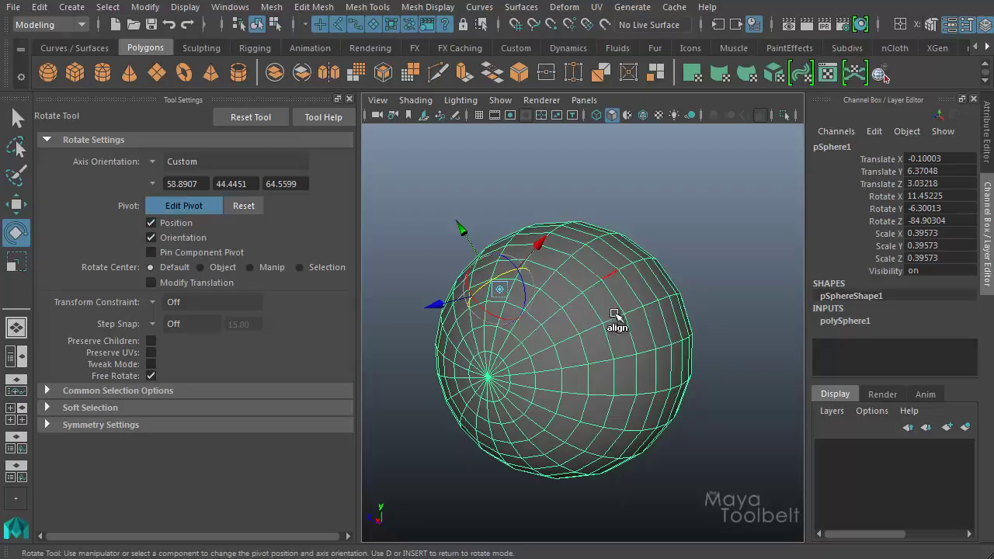
mouse_move(676, 321)
alt+mouse_down()
mouse_move(532, 306)
mouse_move(661, 332)
alt+mouse_up()
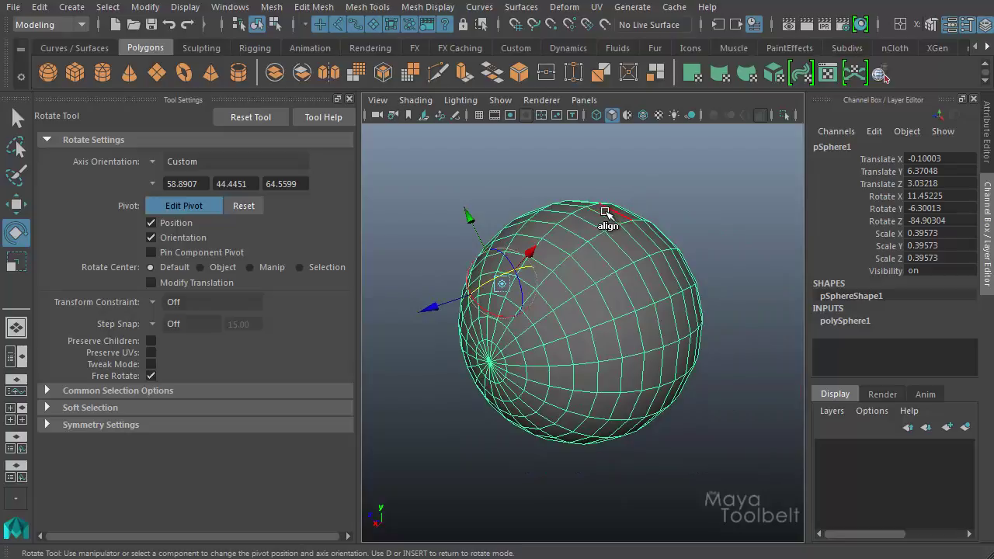
click(489, 363)
alt+drag(583, 349, 676, 313)
alt+right_drag(676, 313, 653, 395)
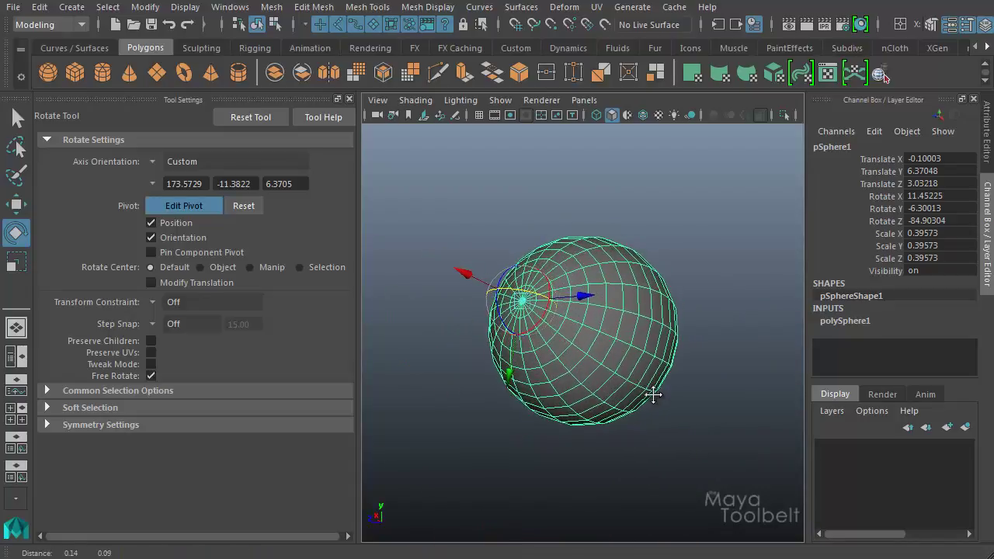
mouse_move(590, 383)
alt+mouse_down()
mouse_move(536, 375)
mouse_move(581, 389)
mouse_move(589, 381)
alt+mouse_up()
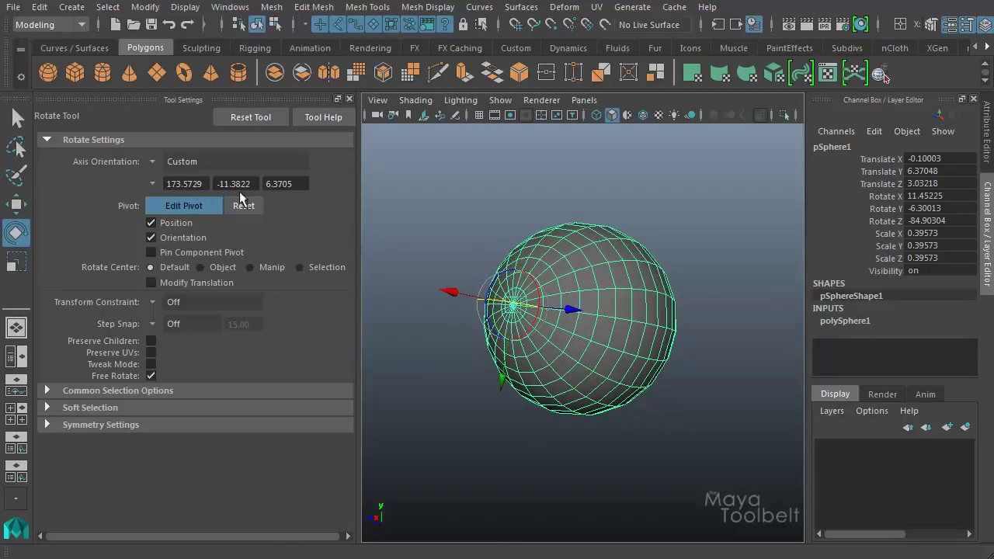
Leave pivot editing, enable it again and move the pivot freely off the sphere into empty space beside the pole
click(186, 205)
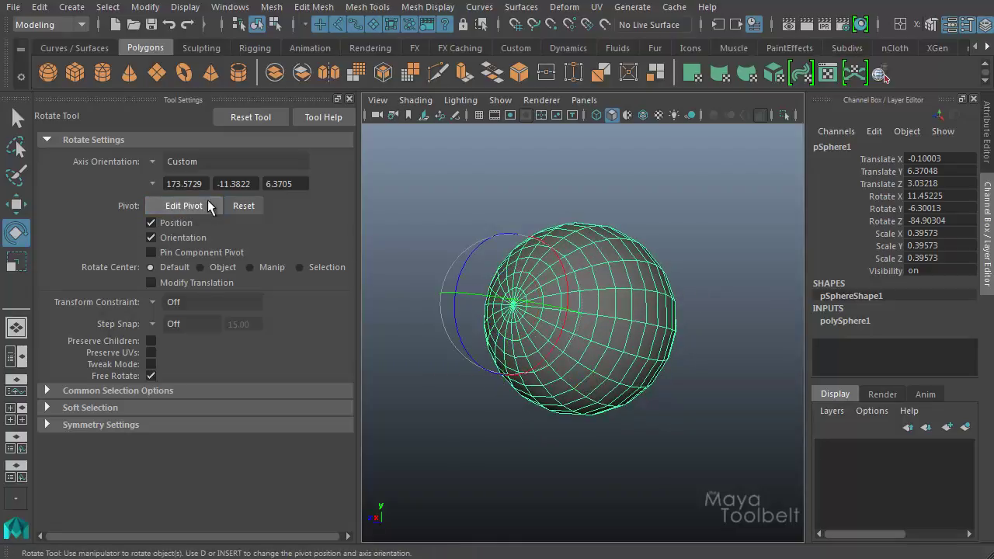
drag(681, 277, 675, 257)
key(d)
mouse_move(558, 403)
alt+mouse_down()
mouse_move(554, 395)
mouse_move(588, 406)
mouse_move(574, 400)
alt+mouse_up()
drag(425, 332, 374, 365)
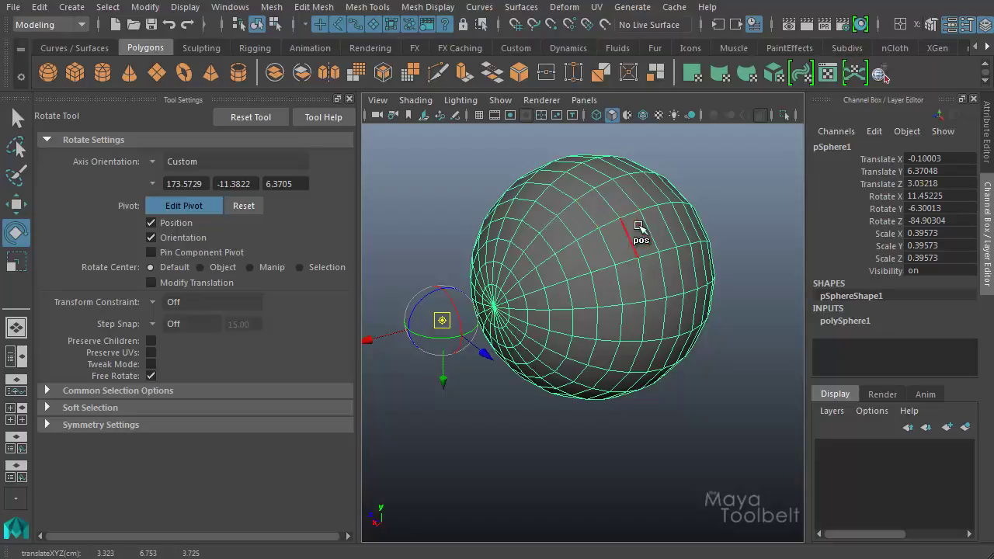
Snap only the pivot's position to several components in turn with both snapping options on, ending on the sphere's upper surface
click(598, 208)
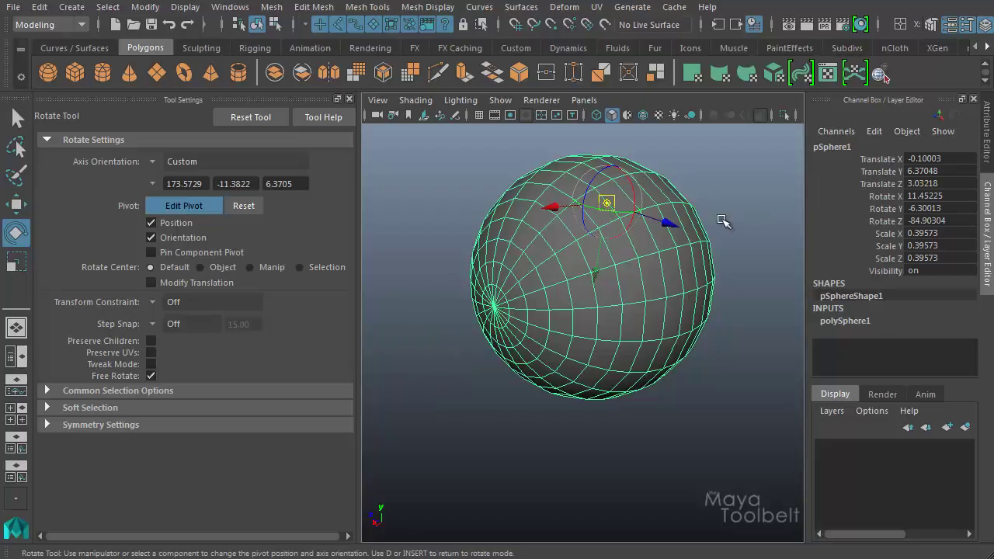
click(631, 285)
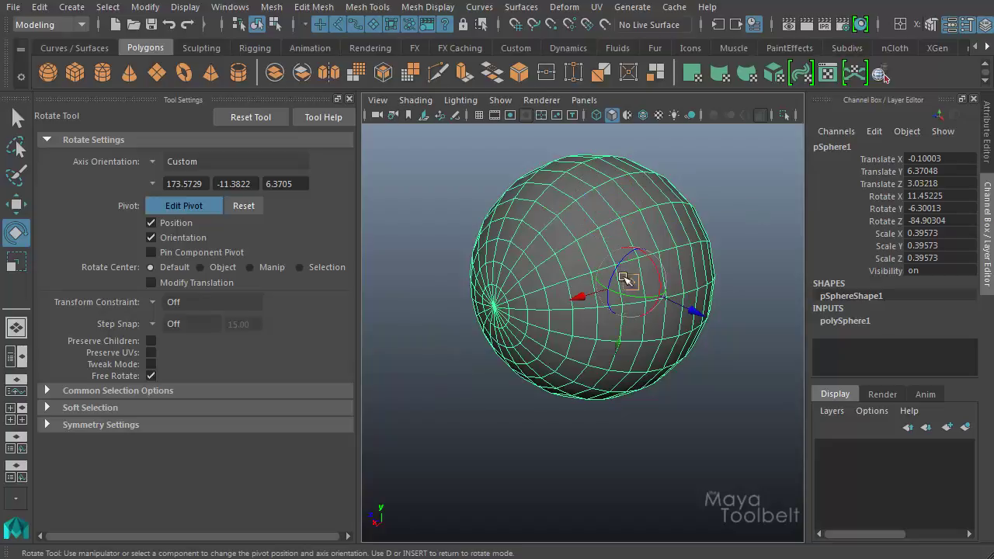
click(572, 186)
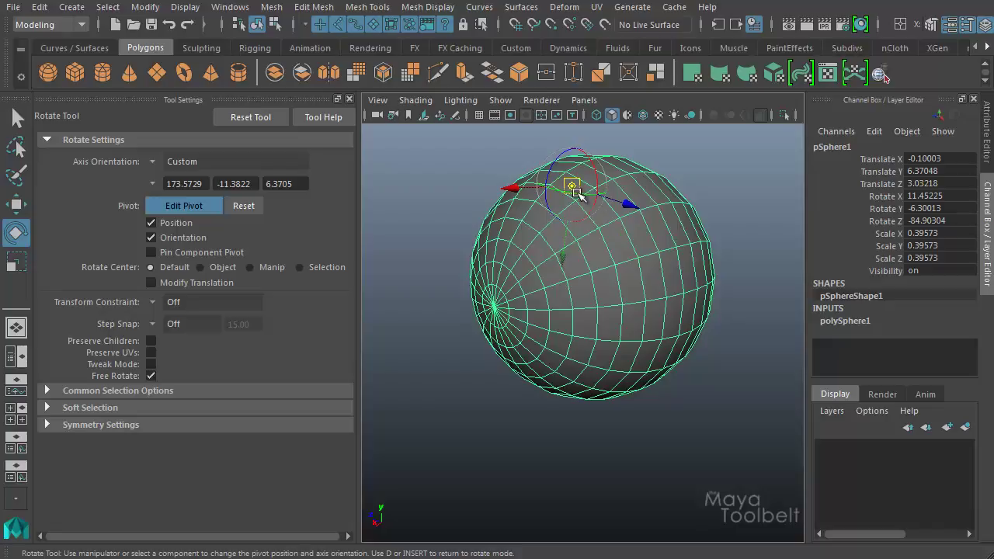
click(641, 232)
click(552, 203)
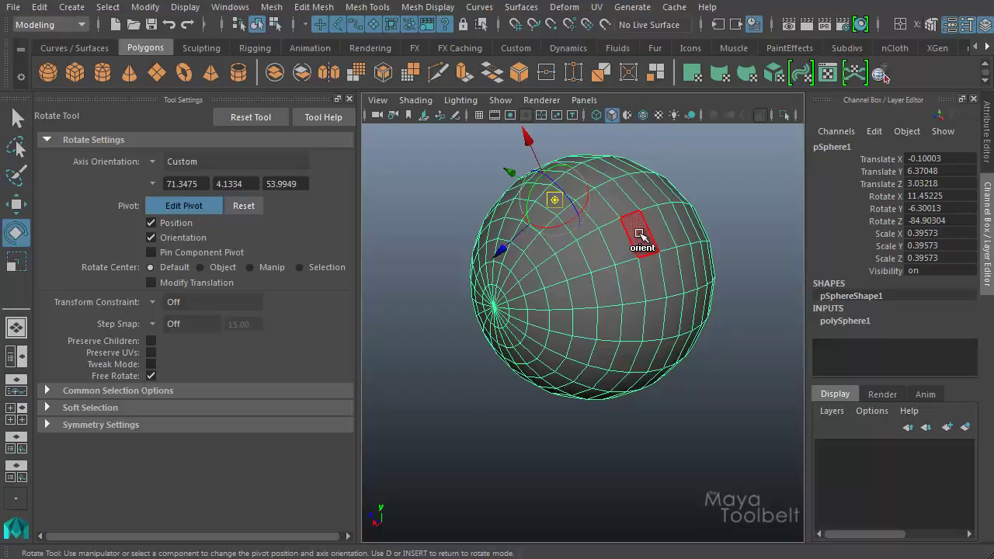
Match only the pivot's orientation to several faces and edges of the sphere in turn, keeping its position
click(638, 234)
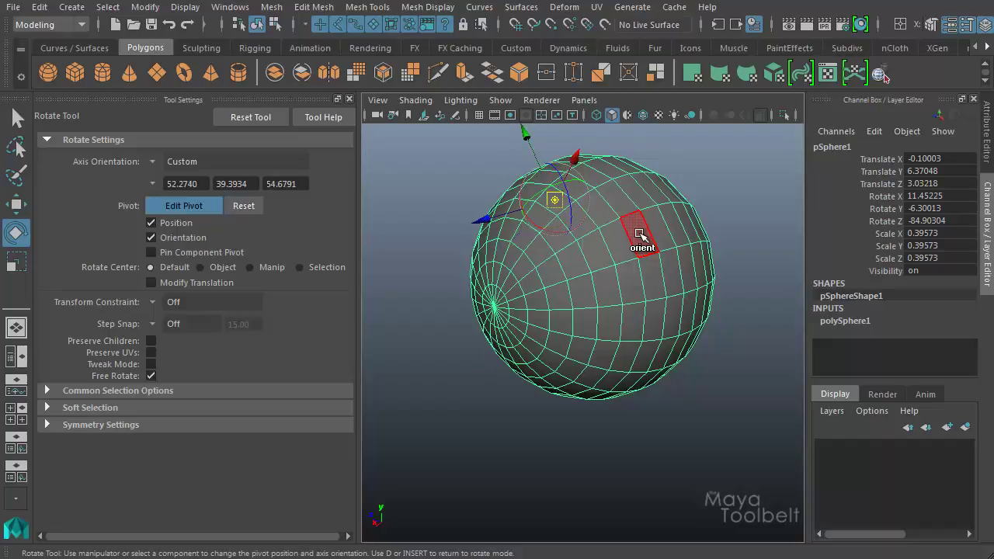
click(671, 220)
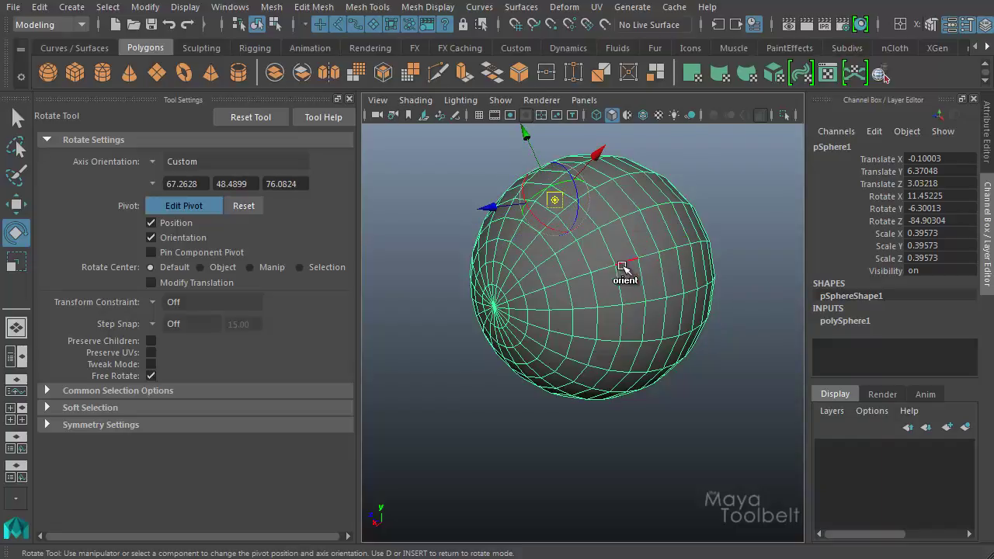
click(604, 284)
click(617, 242)
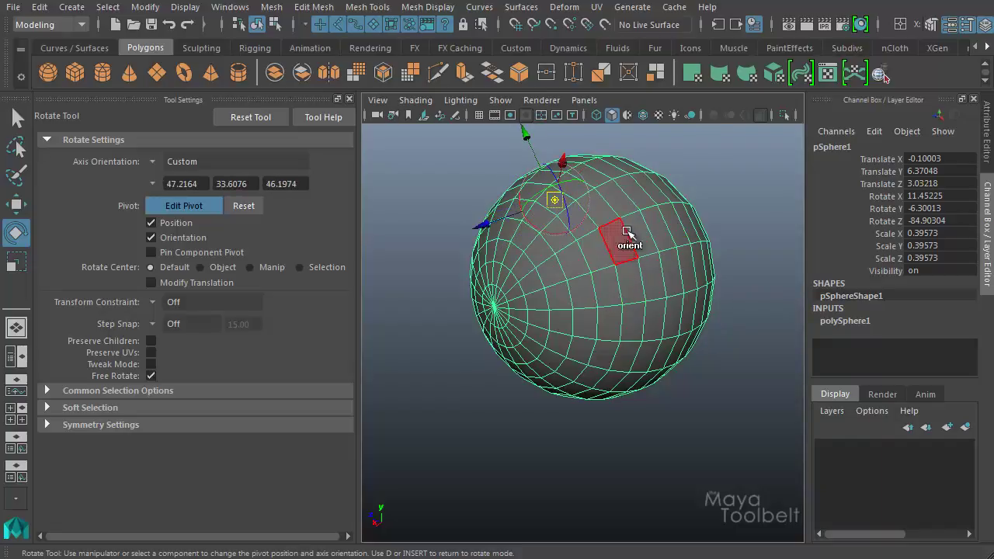
click(603, 286)
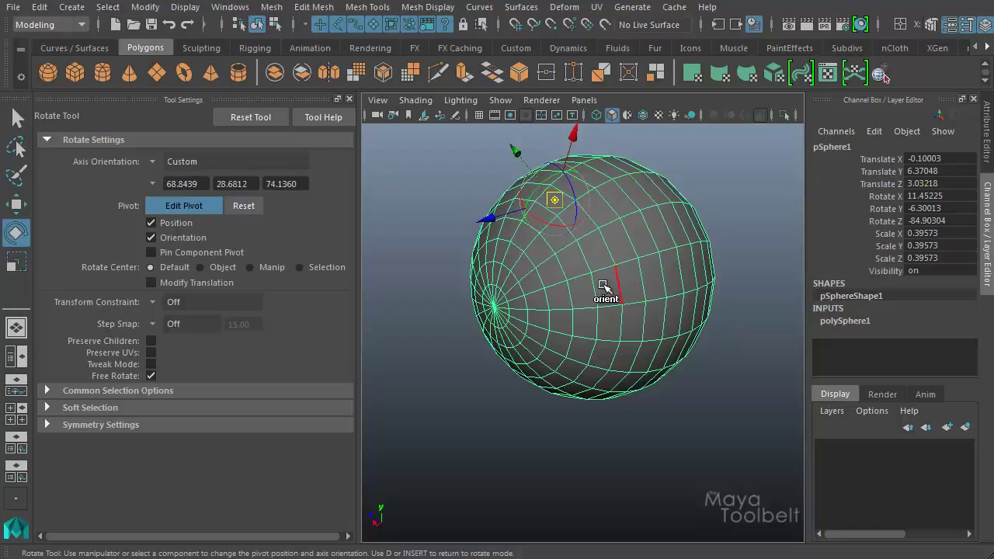
click(559, 296)
click(633, 289)
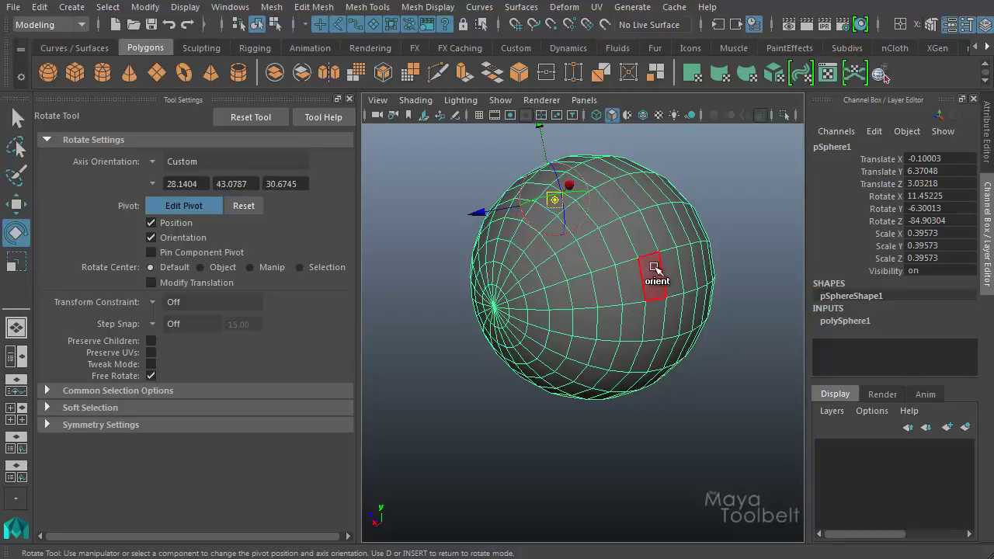
click(645, 247)
click(660, 235)
Reset the pivot and move it along its green axis out past the sphere's pole
click(242, 205)
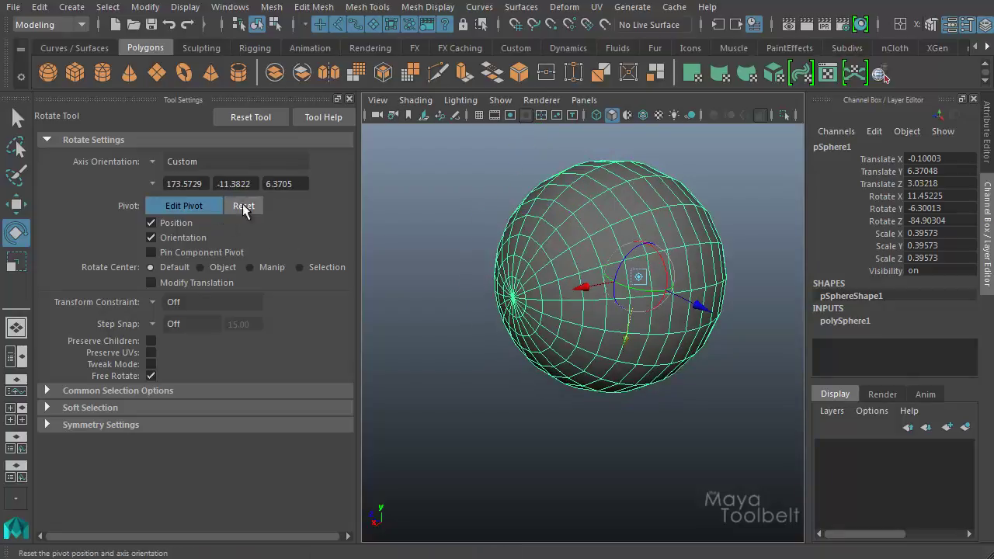
alt+drag(614, 341, 567, 336)
alt+drag(638, 311, 429, 285)
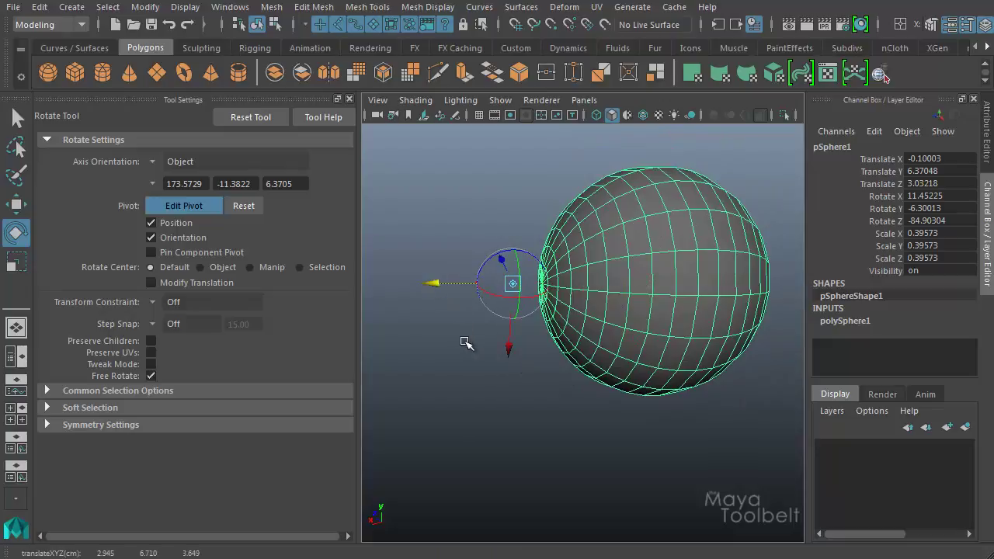
alt+drag(466, 339, 489, 355)
Make the pivot's red, blue and green axis handles active in turn, ending with the green one
click(488, 355)
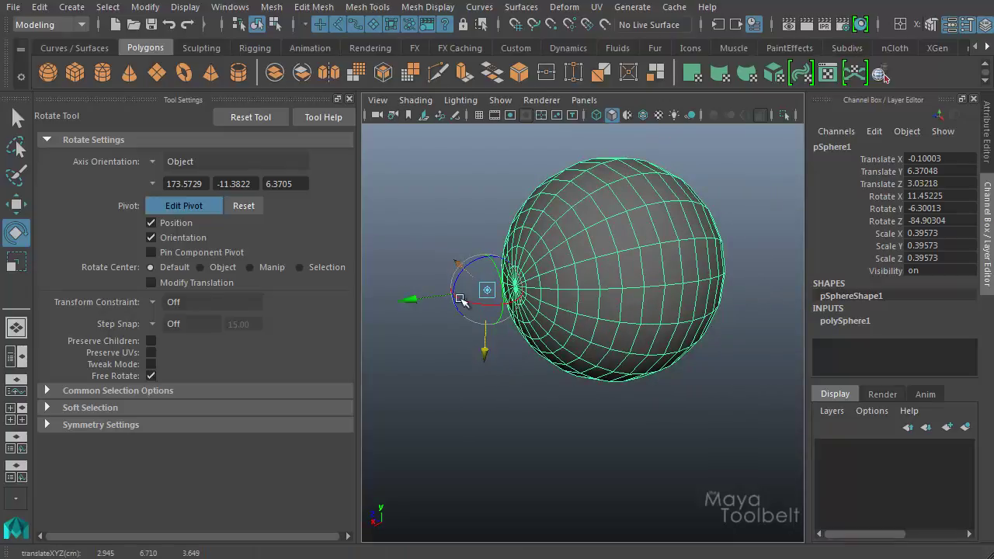
alt+drag(461, 300, 527, 297)
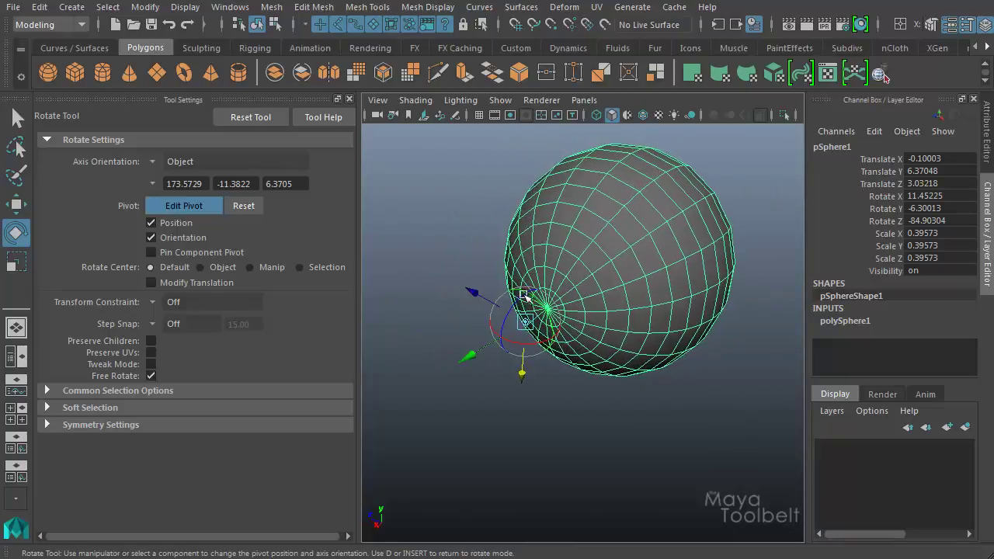
click(475, 292)
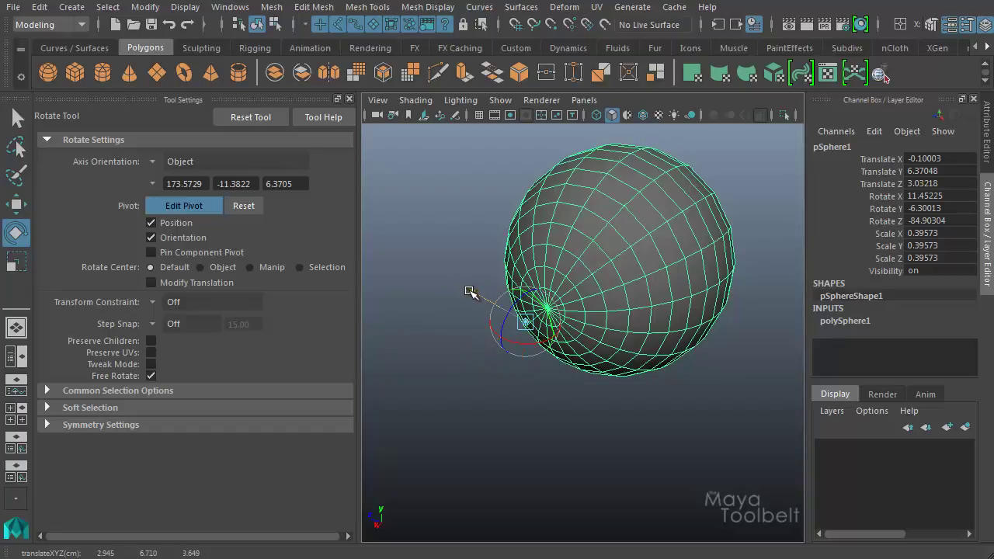
alt+drag(737, 403, 740, 276)
alt+drag(689, 373, 733, 400)
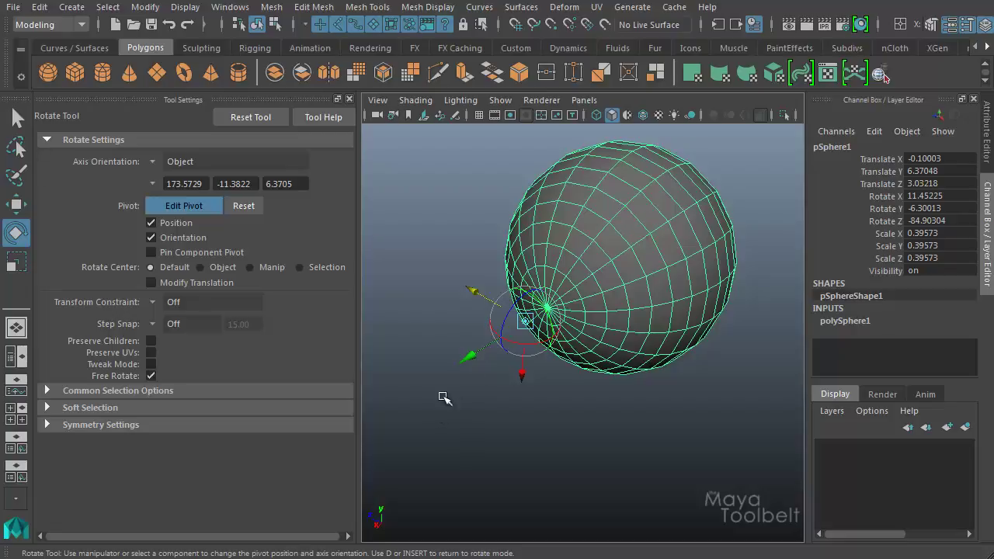
click(469, 357)
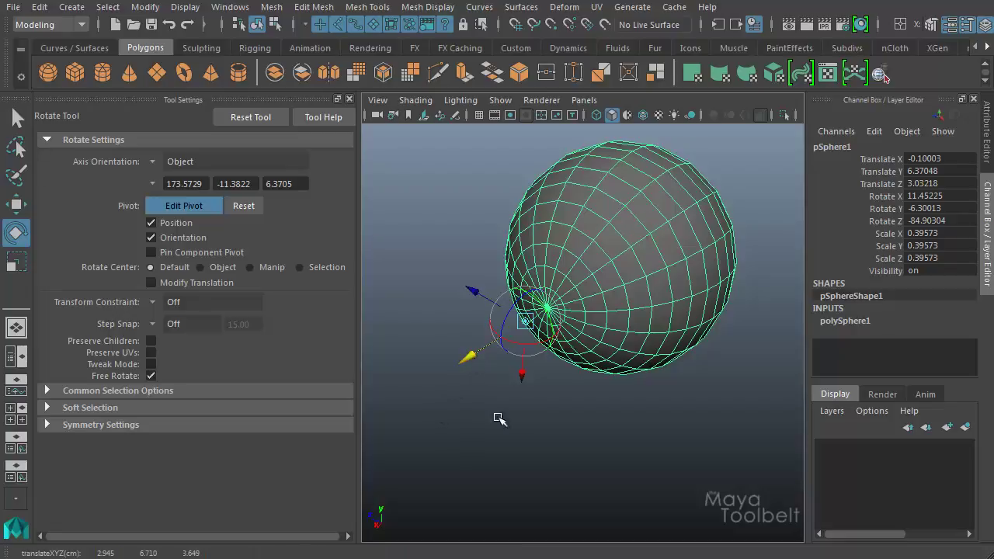
Snap the pivot only along its Y axis to a face on the sphere, and move it back out past the pole
click(644, 215)
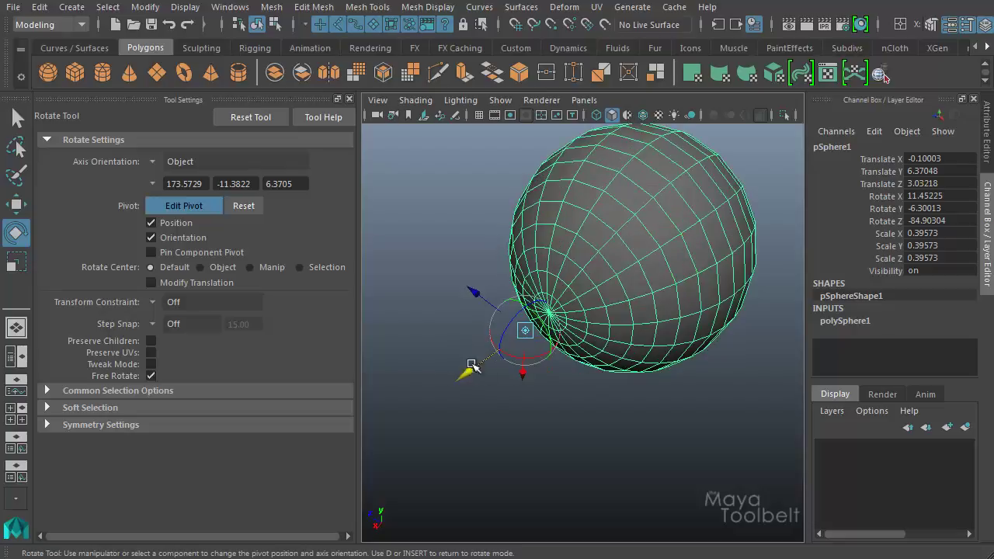
click(661, 401)
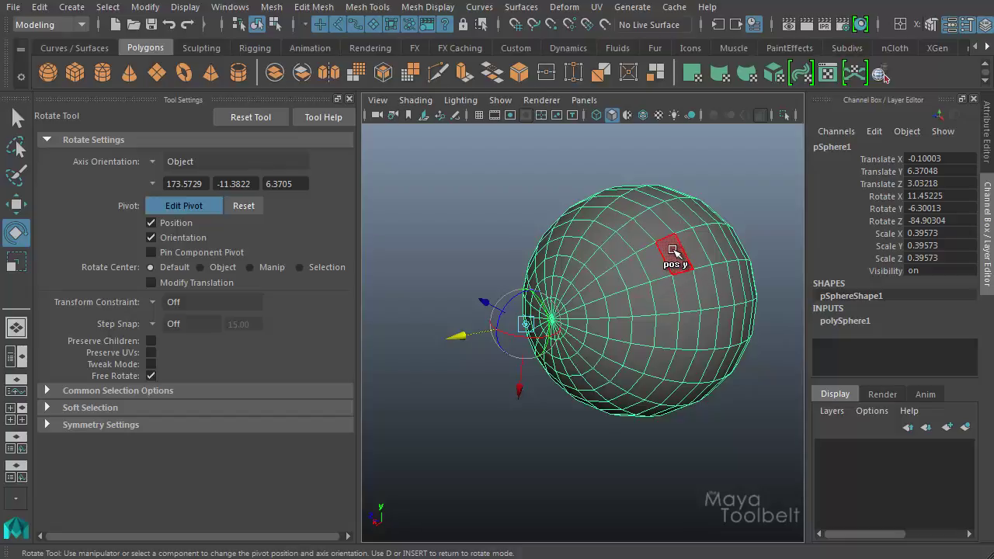
click(696, 288)
alt+drag(696, 288, 408, 322)
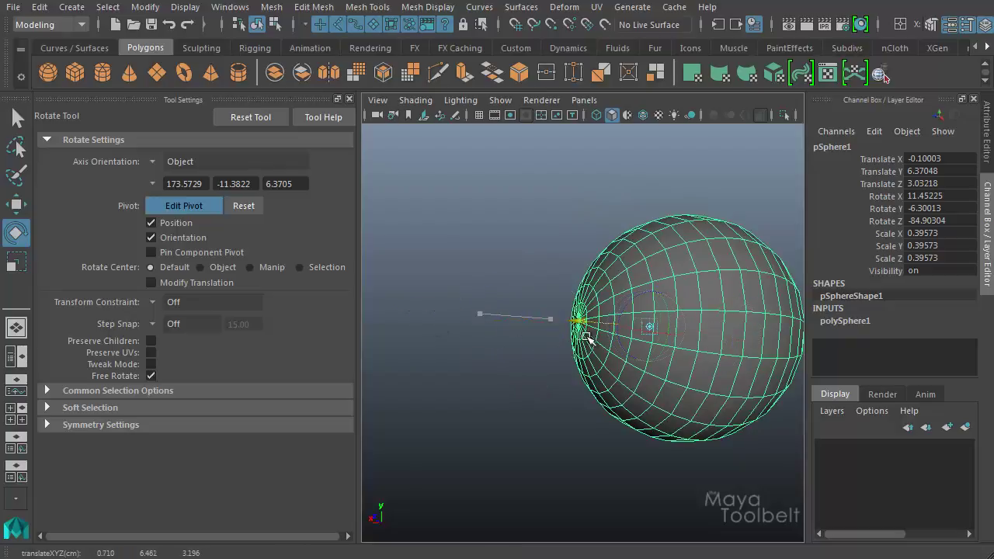
alt+drag(624, 384, 527, 378)
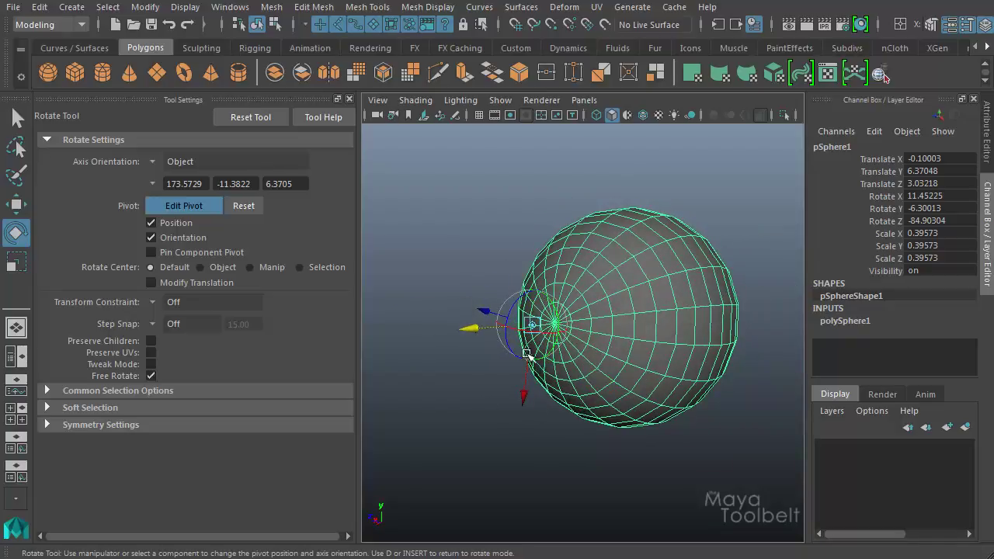
Snap the pivot only along its Y axis to a component on the sphere's upper surface, and examine its position from several angles
mouse_move(708, 299)
alt+mouse_down()
mouse_move(694, 322)
mouse_move(721, 321)
mouse_move(718, 306)
alt+mouse_up()
mouse_move(645, 224)
alt+mouse_down()
mouse_move(660, 244)
mouse_move(647, 211)
alt+mouse_up()
key(ctrl+z)
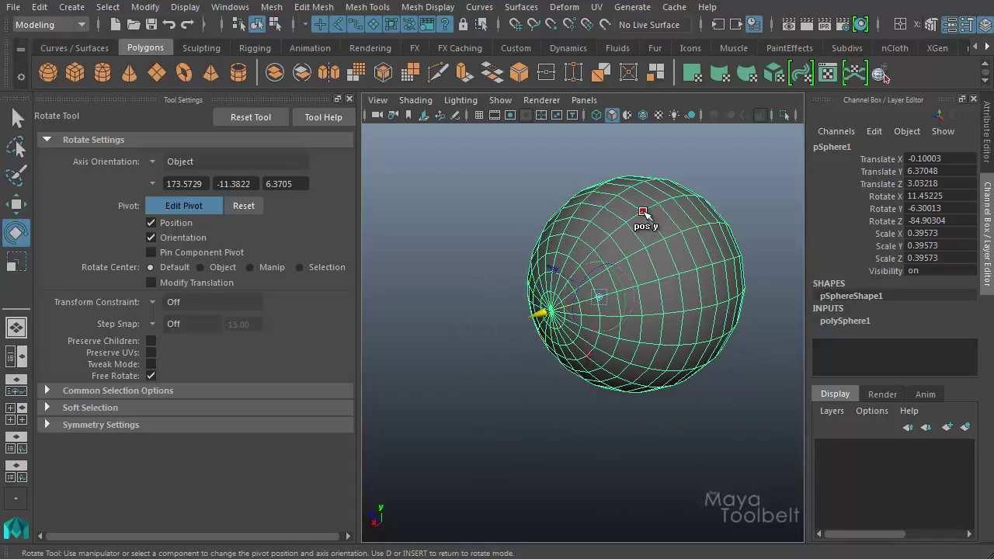
alt+drag(769, 370, 554, 310)
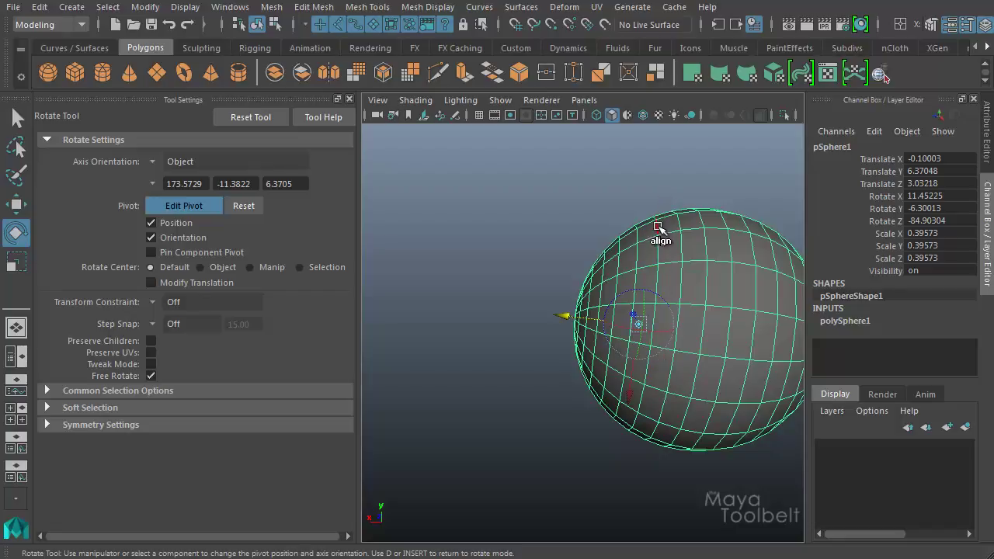
alt+drag(494, 416, 621, 349)
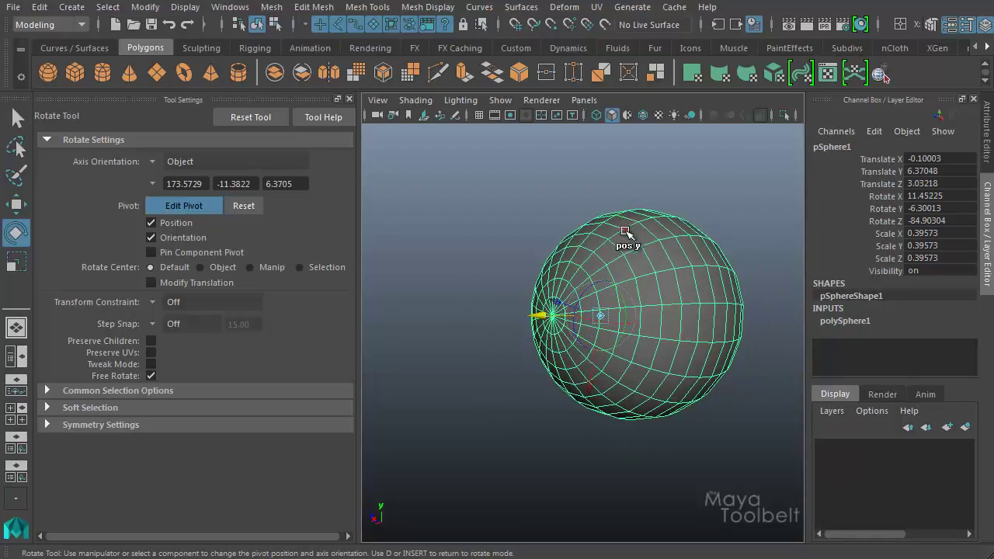
Make the pivot's red axis handle active and snap the pivot only along its X axis to a component on the sphere's upper surface
alt+drag(625, 231, 593, 284)
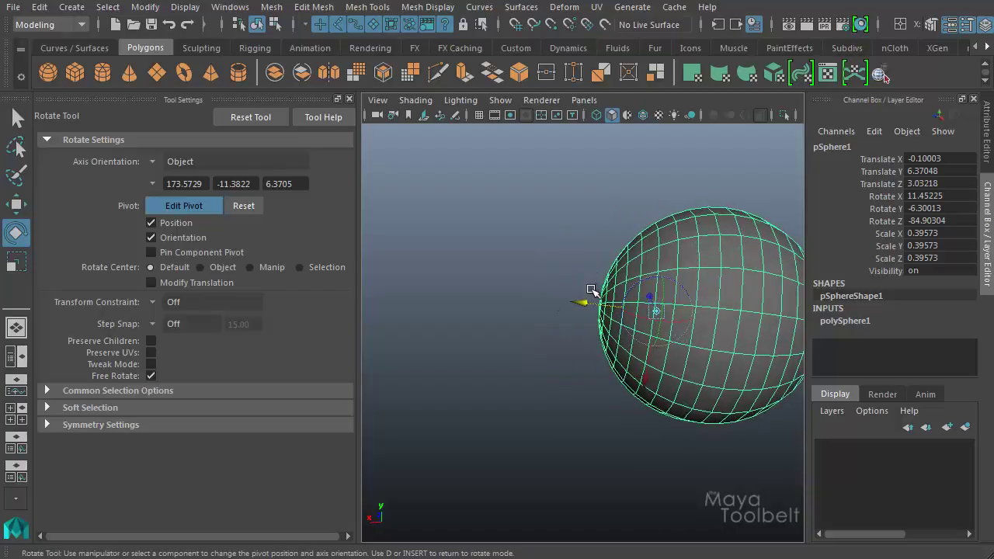
mouse_move(556, 369)
alt+mouse_down()
mouse_move(657, 399)
mouse_move(545, 363)
alt+mouse_up()
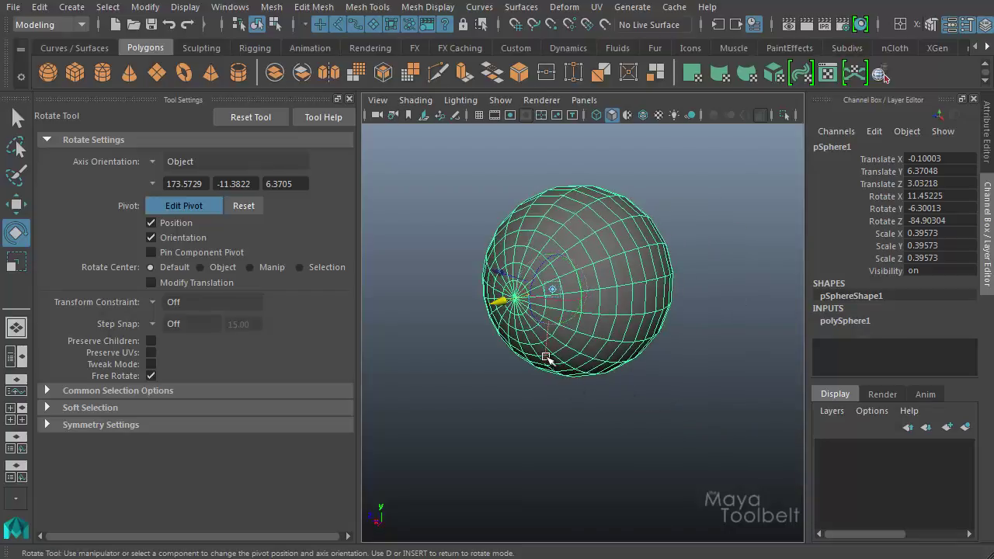
alt+drag(661, 375, 657, 326)
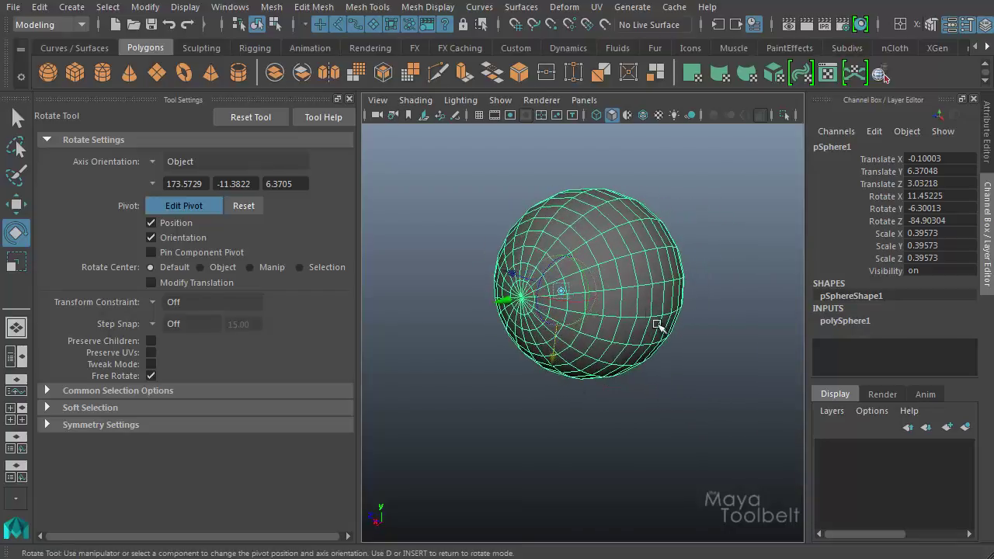
click(570, 198)
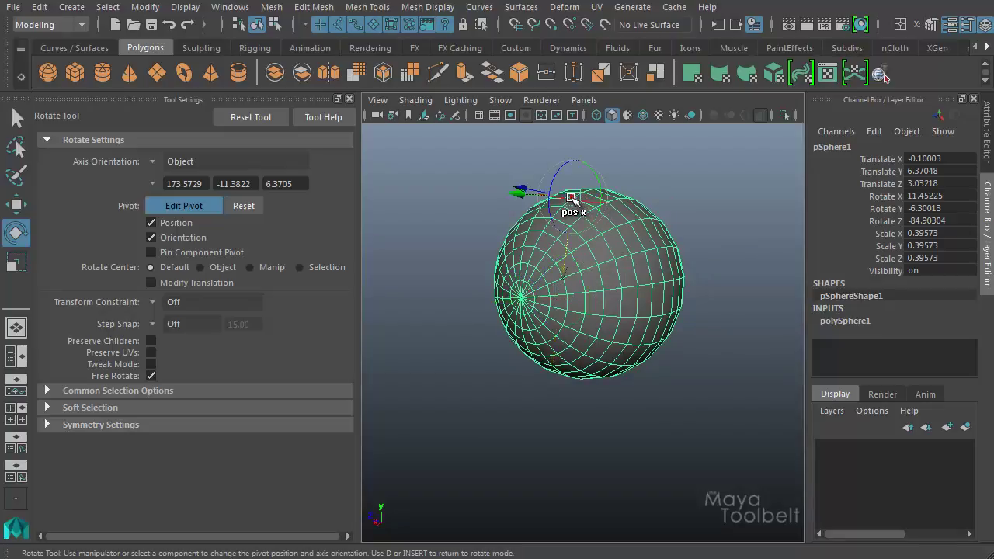
alt+drag(624, 245, 670, 281)
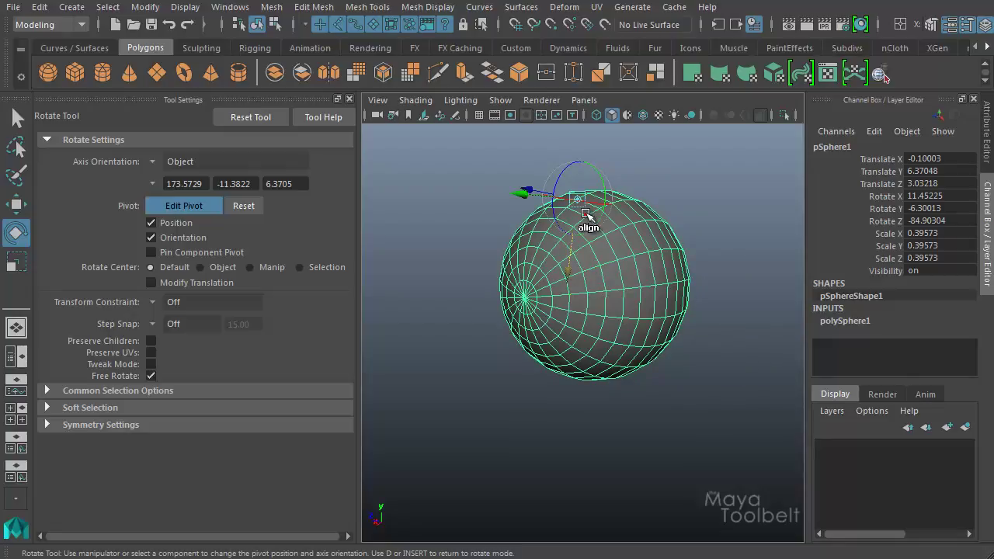
alt+drag(670, 271, 678, 339)
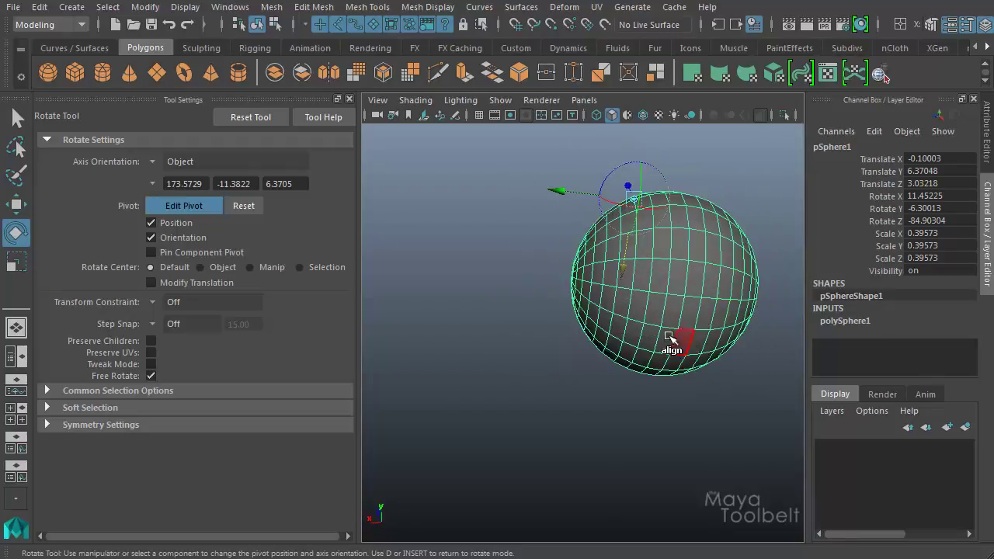
Snap the pivot only along its X axis to a component on the sphere's side, and examine its position from several angles
click(730, 302)
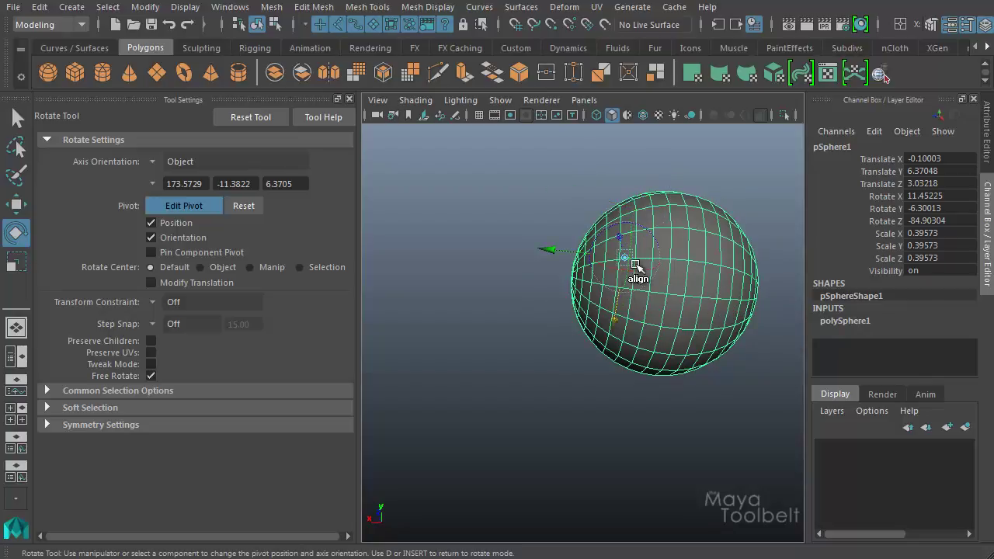
alt+drag(647, 281, 730, 289)
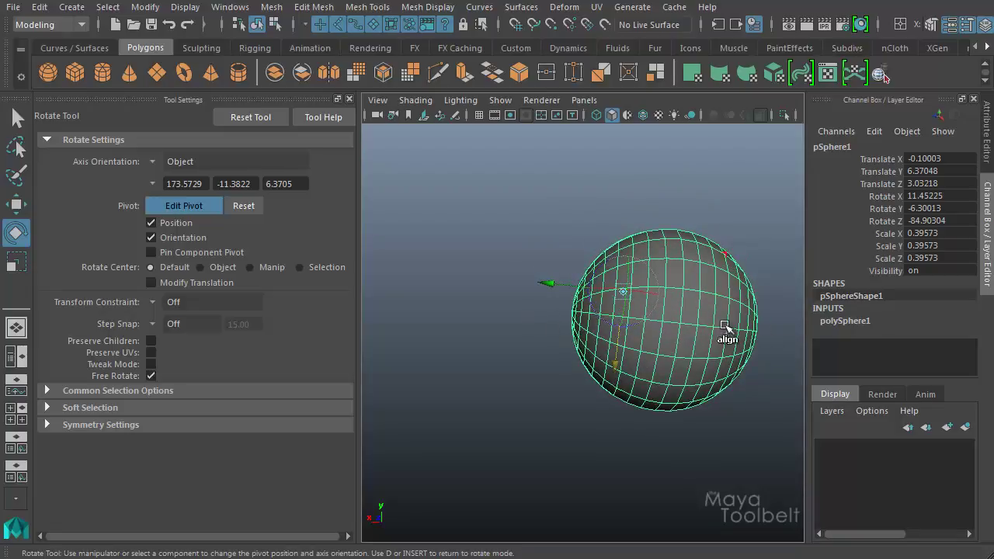
alt+drag(730, 348, 596, 310)
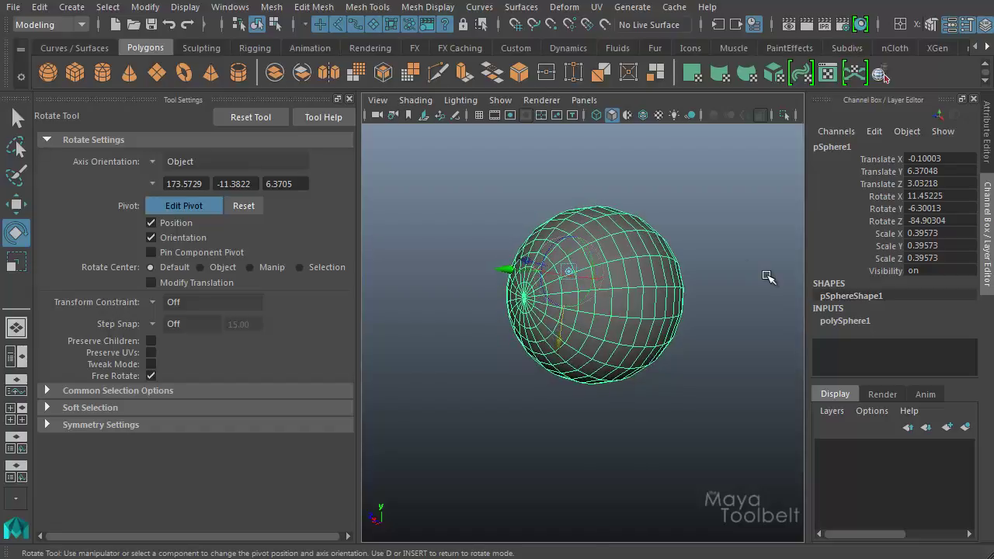
alt+drag(627, 293, 648, 289)
Reset the pivot, turn on Pin Component Pivot, and select a single face on the sphere's upper surface
click(240, 208)
alt+drag(543, 266, 610, 264)
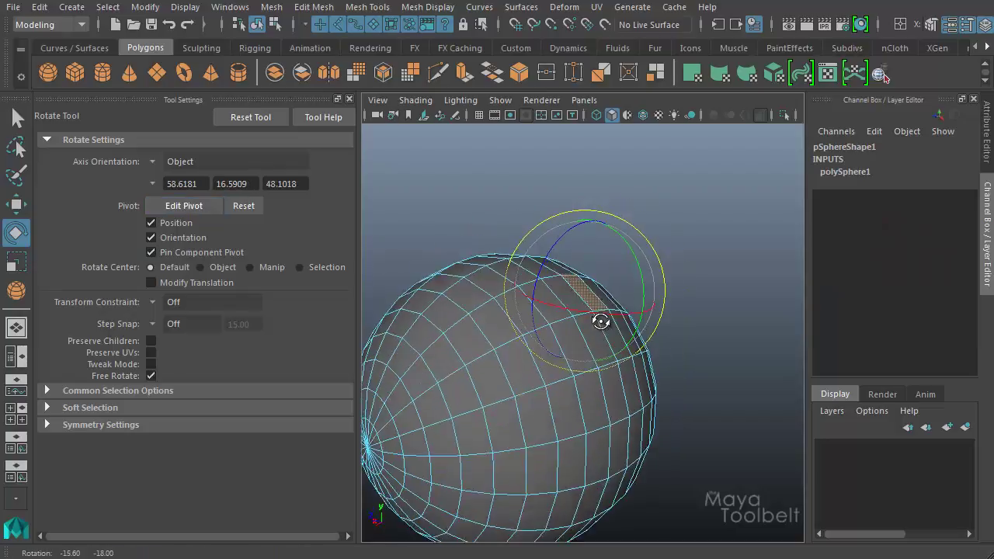
alt+drag(598, 318, 536, 311)
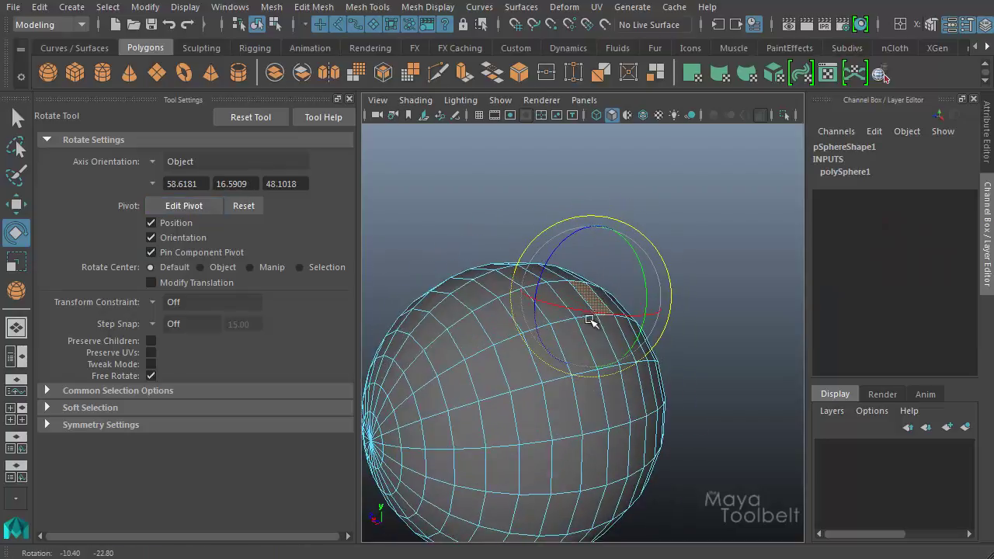
Edit the selected face's pivot and move it along its red axis out above the sphere
click(183, 206)
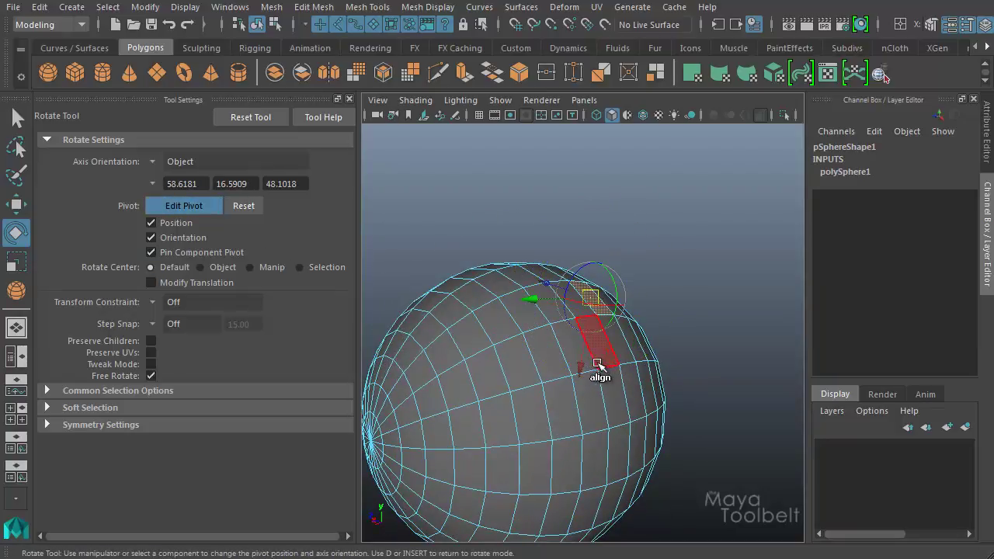
drag(581, 365, 613, 297)
mouse_move(675, 324)
alt+mouse_down()
mouse_move(559, 318)
mouse_move(663, 336)
alt+mouse_up()
Turn Pin Component Pivot off and back on to compare the pivot's position, and leave pivot editing
click(195, 252)
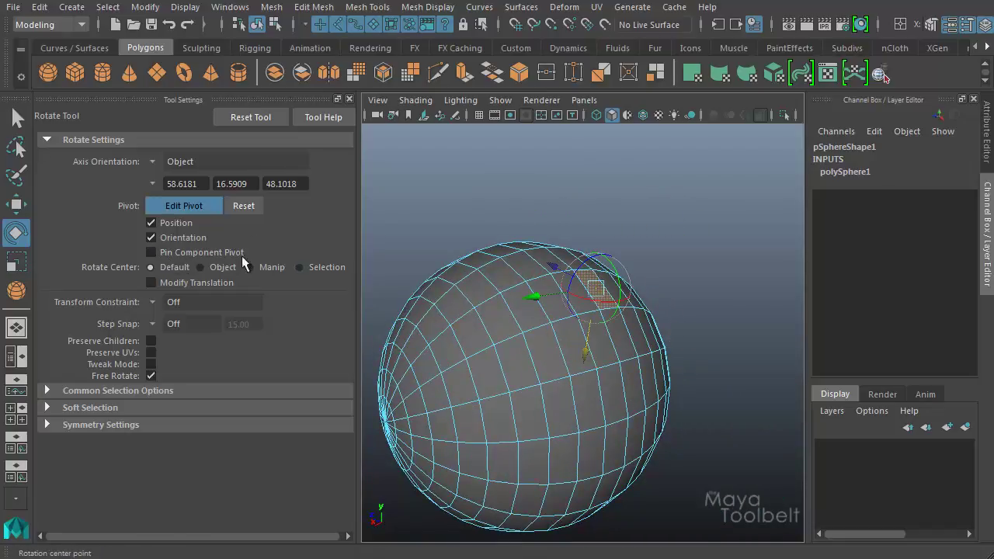
alt+drag(535, 281, 704, 293)
click(196, 252)
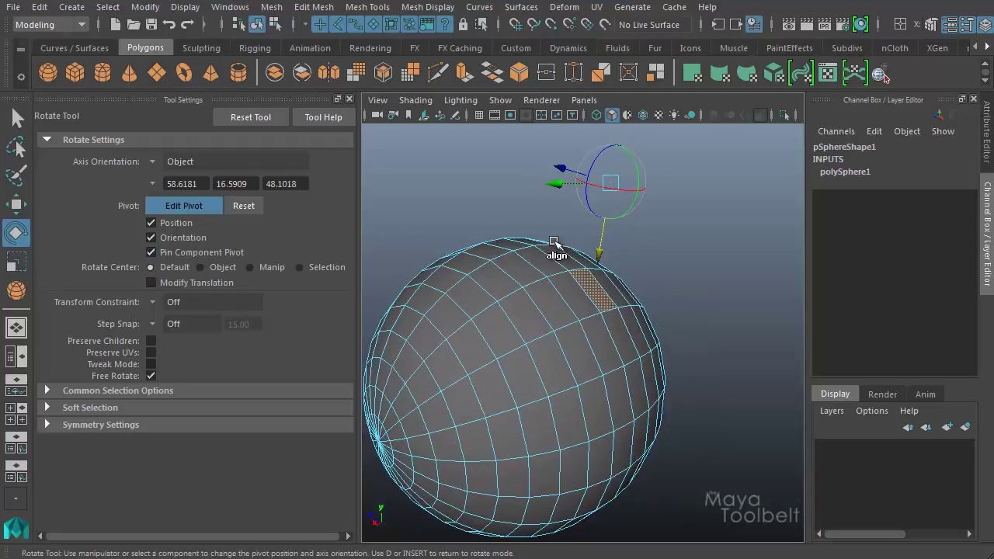
alt+drag(613, 283, 637, 271)
click(187, 205)
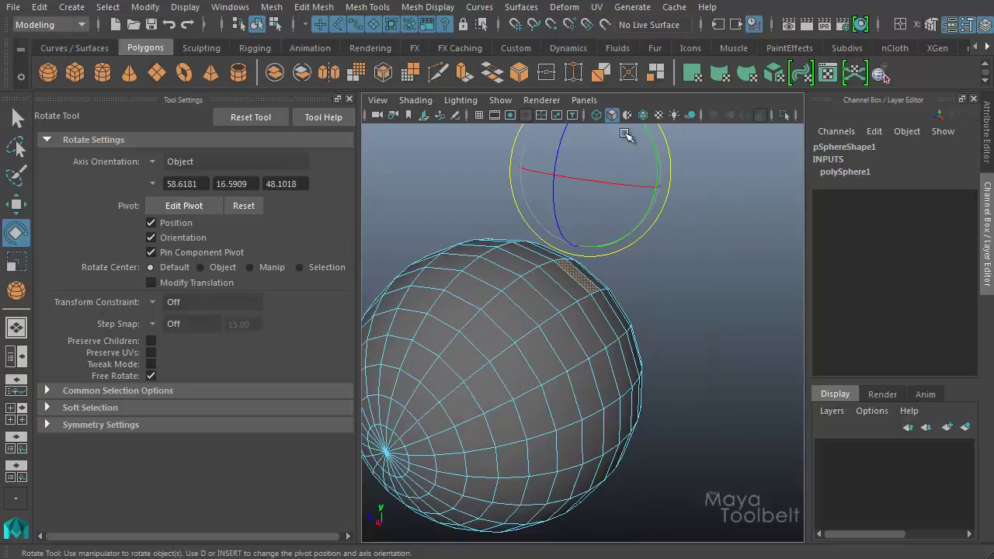
With the pivot pinned, select several single faces across the sphere in turn, ending with one on the side away from the pole
alt+drag(698, 260, 573, 279)
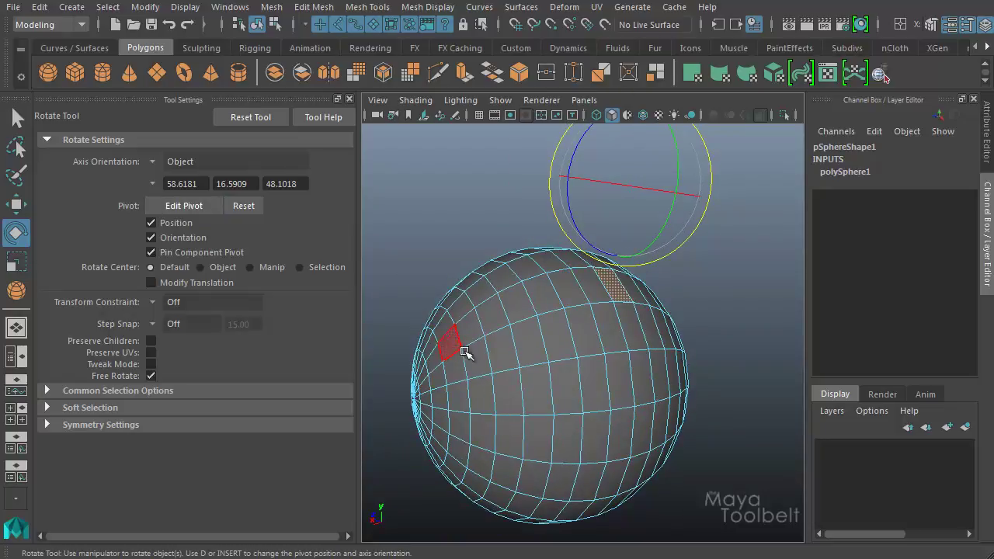
click(479, 361)
alt+drag(479, 362, 654, 195)
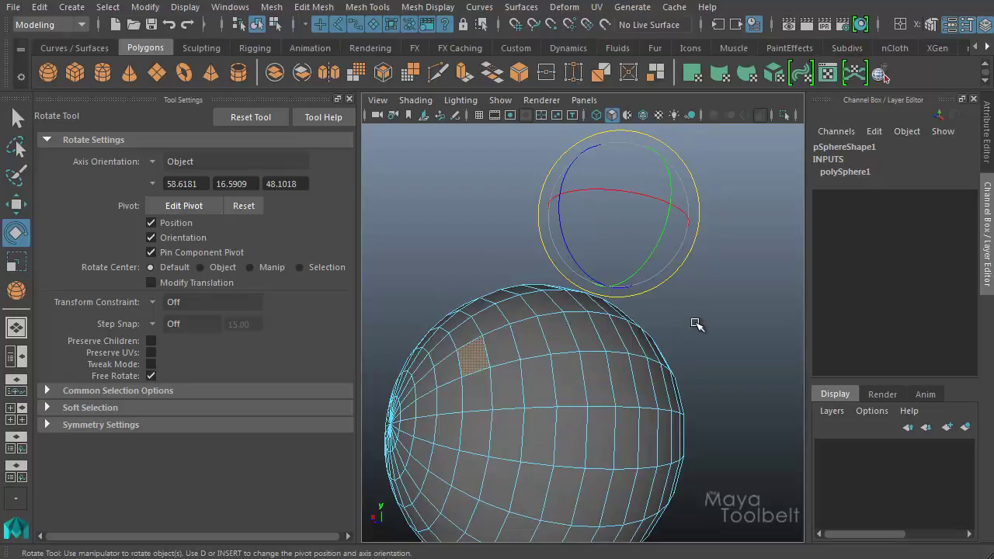
alt+drag(698, 325, 660, 310)
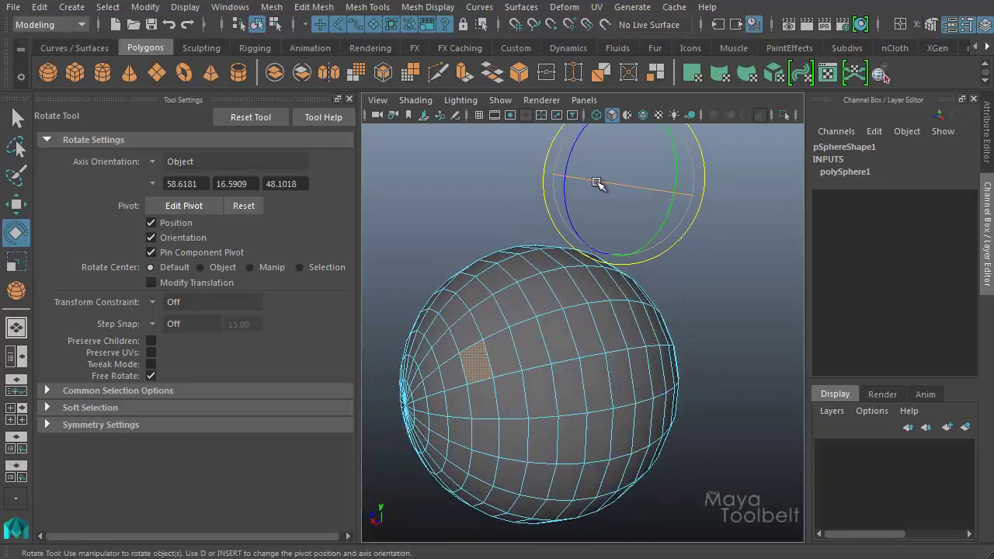
click(473, 293)
click(569, 388)
click(638, 374)
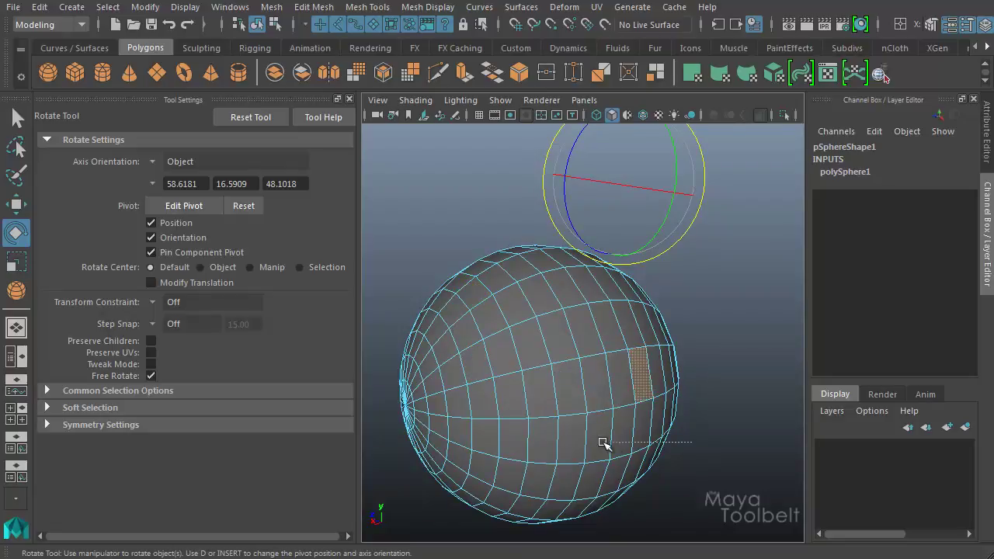
Select a block of faces beside the sphere's pole, and replace the selection with single faces, ending with one near the pole
mouse_move(603, 444)
mouse_down()
mouse_move(461, 308)
mouse_move(529, 385)
mouse_move(615, 422)
mouse_move(511, 395)
mouse_move(465, 350)
mouse_up()
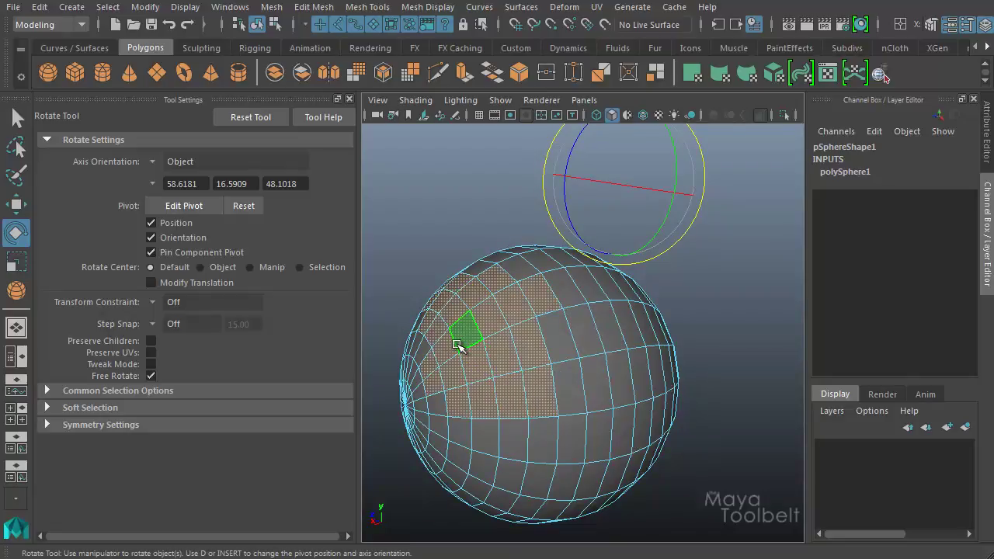
click(458, 347)
click(533, 475)
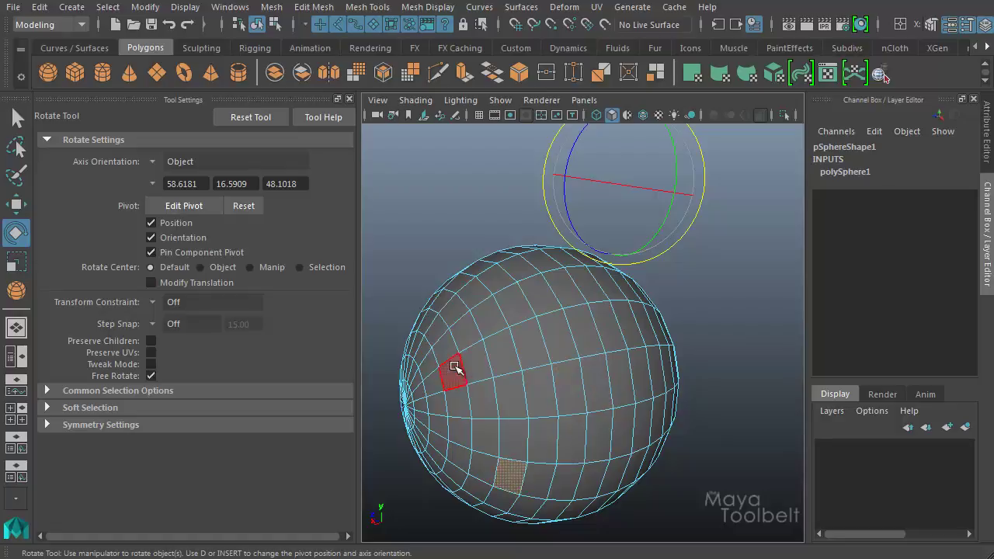
click(455, 367)
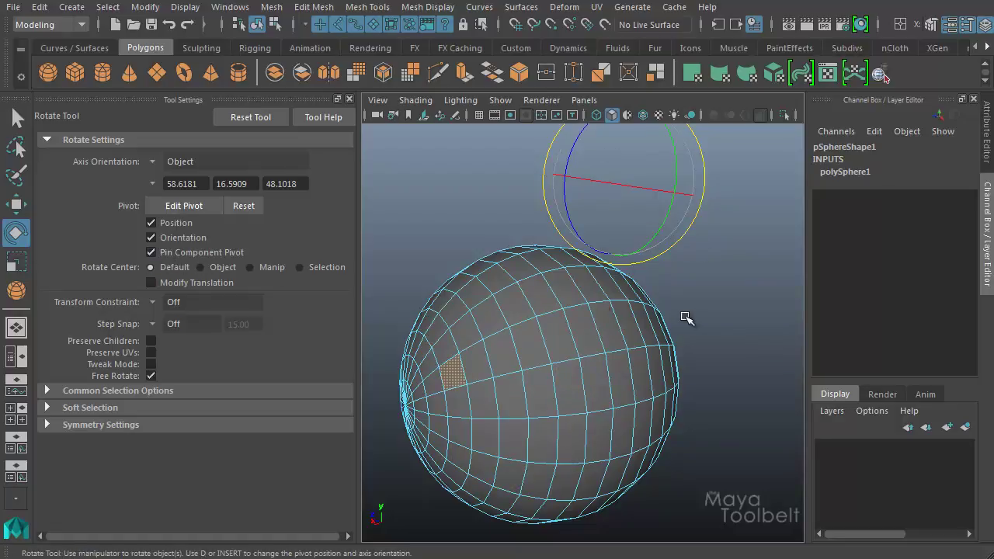
alt+drag(688, 318, 466, 261)
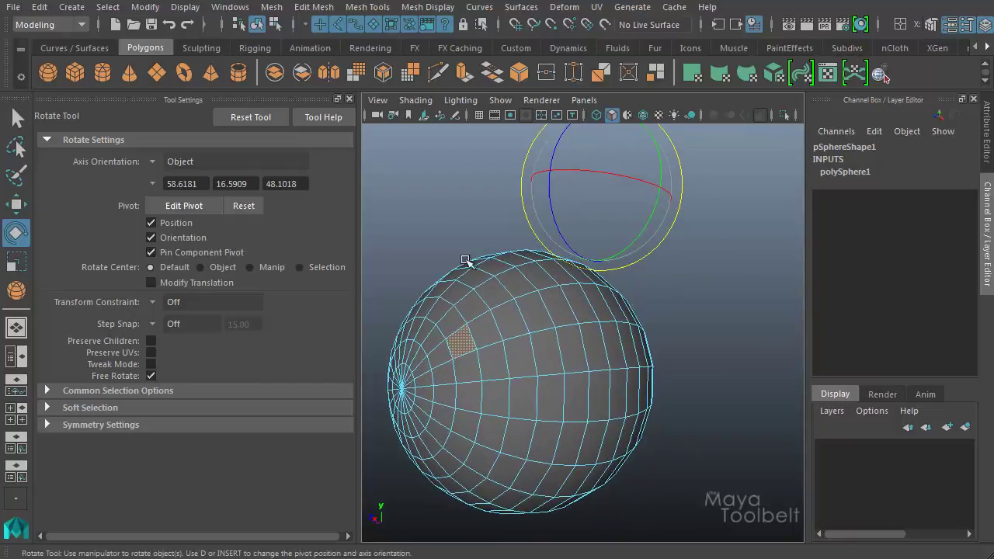
Turn off Pin Component Pivot and select a single face on the side of the sphere away from the pole
click(186, 252)
mouse_move(632, 266)
alt+mouse_down()
mouse_move(532, 341)
mouse_move(686, 328)
mouse_move(652, 427)
mouse_move(499, 381)
mouse_move(633, 254)
alt+mouse_up()
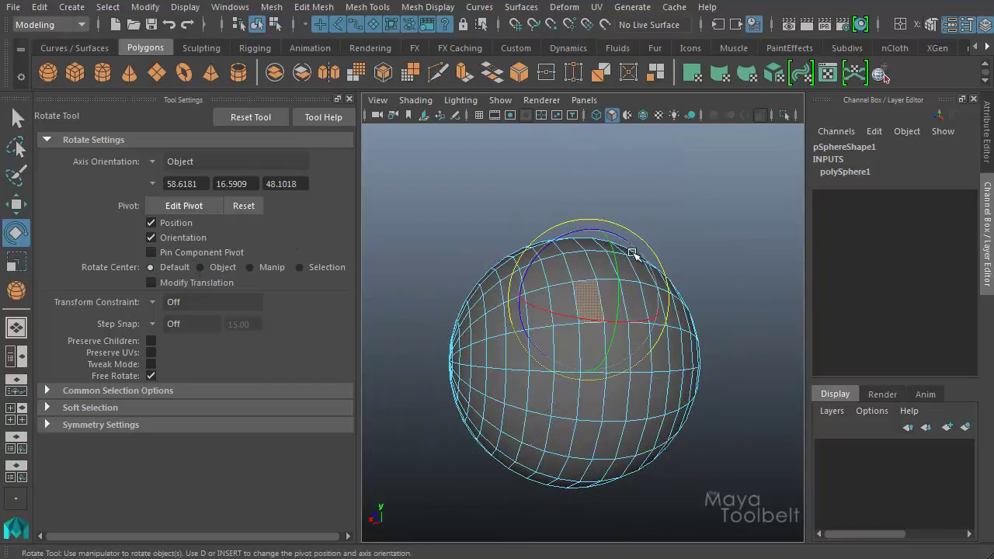
alt+drag(479, 268, 545, 294)
click(673, 339)
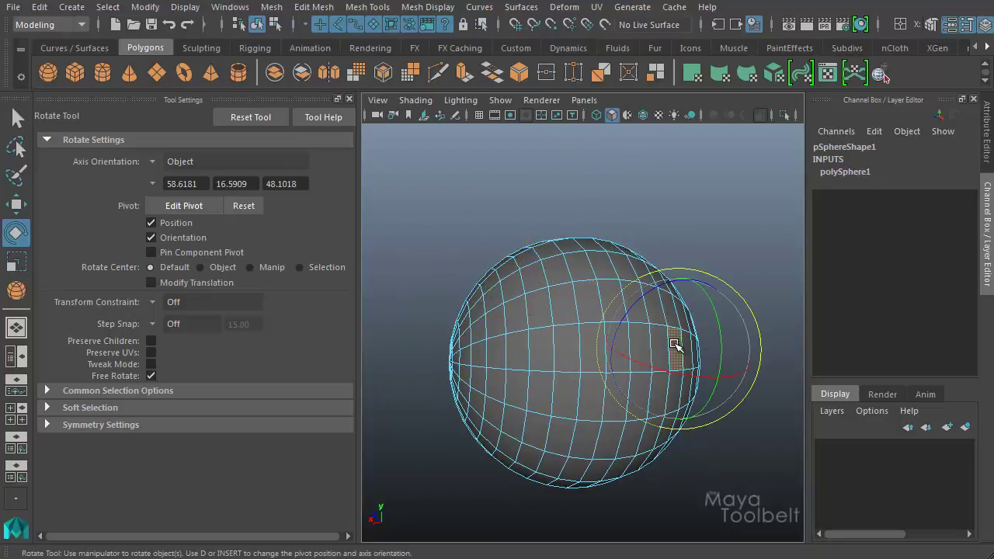
alt+drag(569, 341, 656, 340)
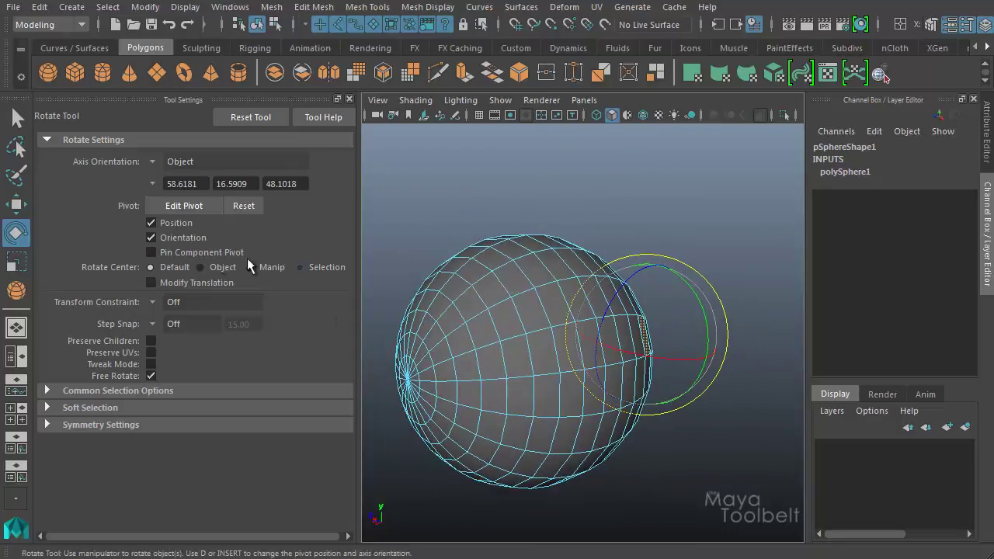